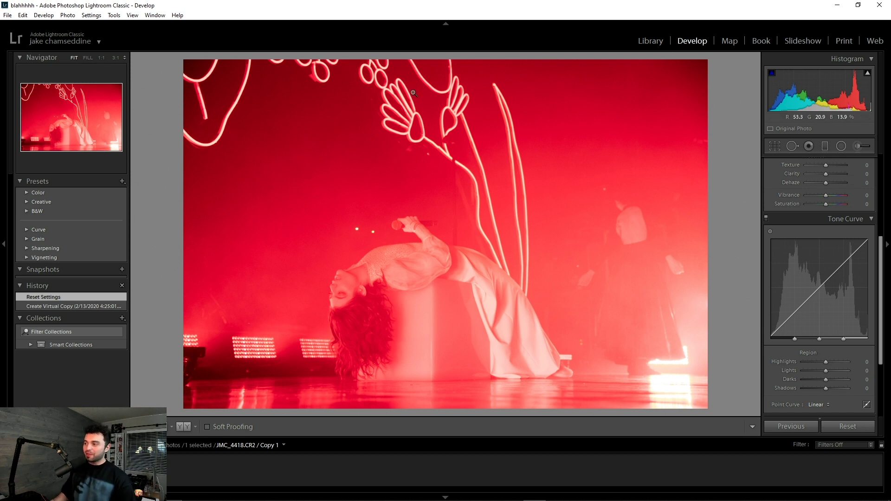
# Step: View the photo import dialog from the Library module and close it without importing
pyautogui.click(650, 41)
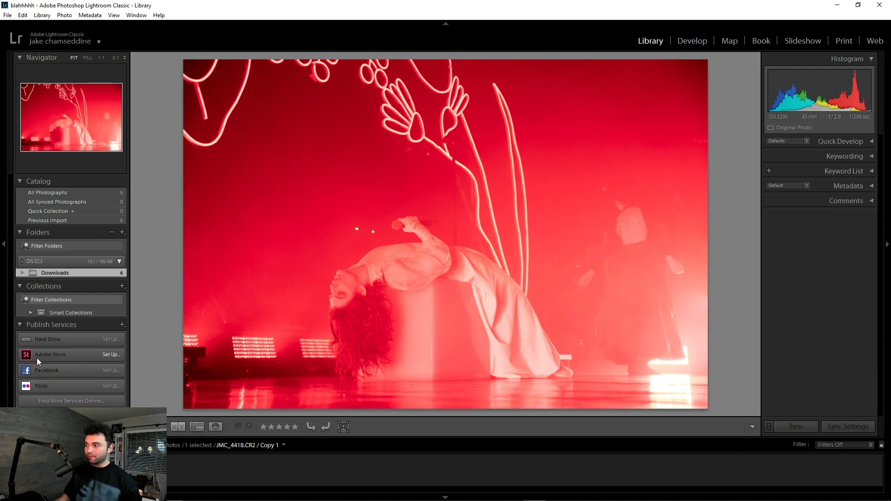
pyautogui.hotkey('ctrl', 'shift', 'i')
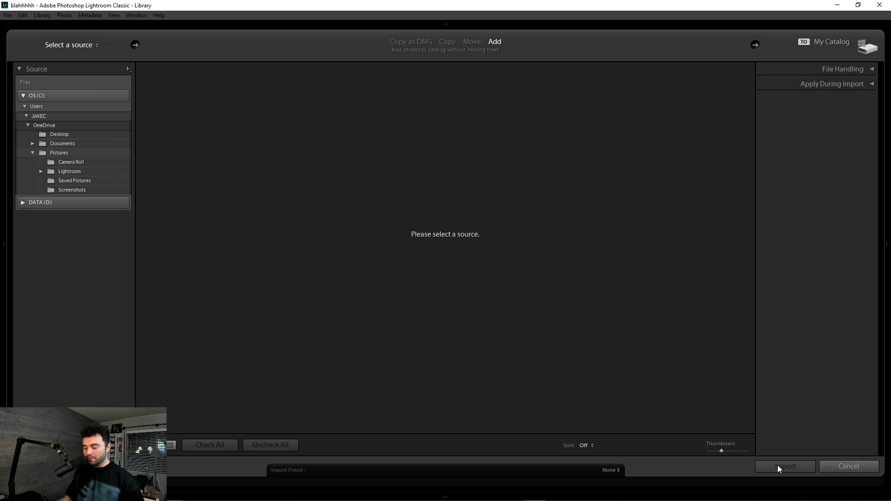
pyautogui.click(847, 469)
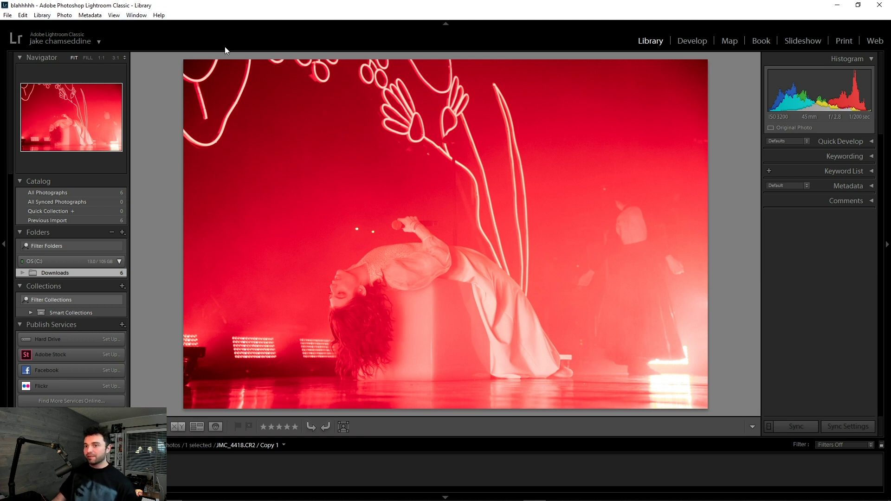
# Step: Set the Lights Out screen color to White with an 80% dim level in the interface preferences
pyautogui.click(22, 14)
pyautogui.click(93, 163)
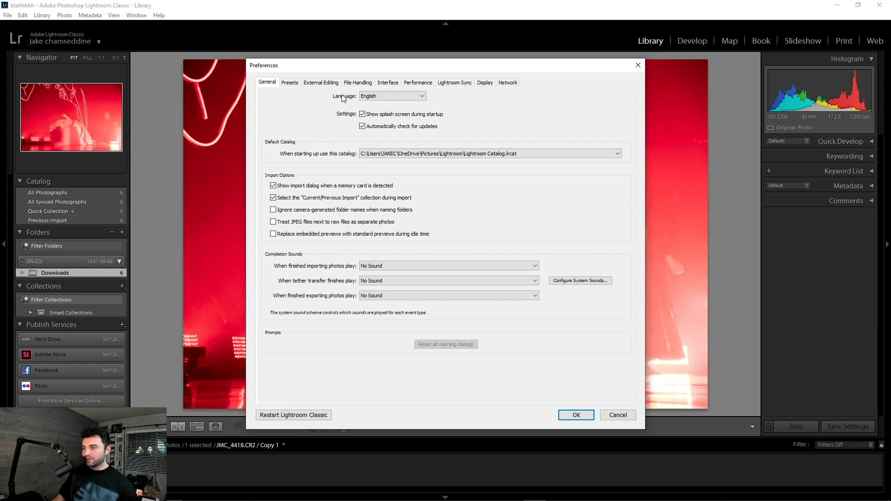
pyautogui.click(388, 84)
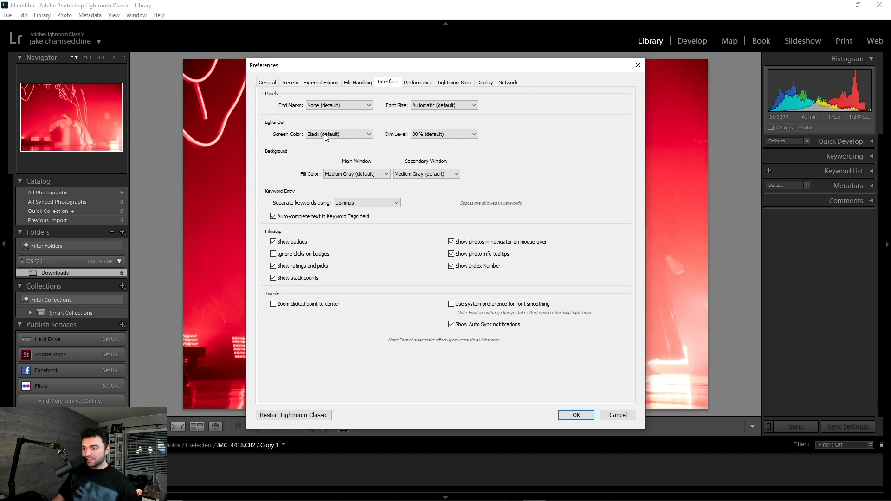
pyautogui.click(349, 137)
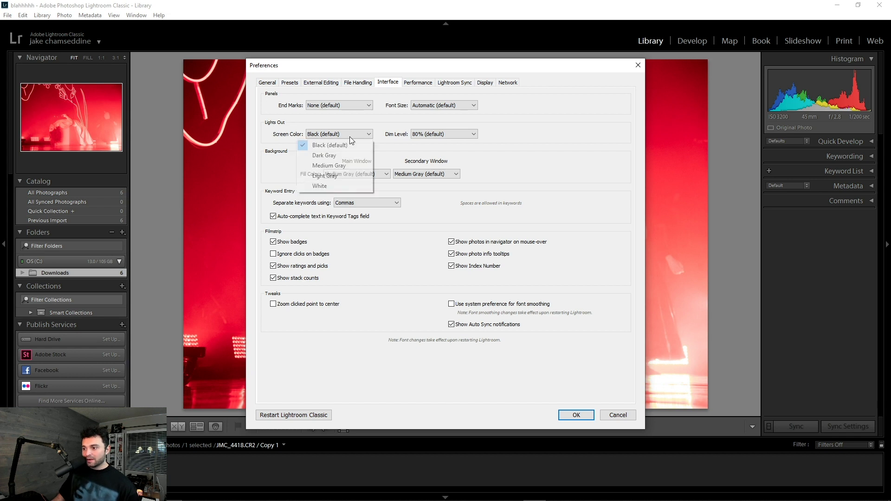
pyautogui.click(349, 187)
pyautogui.click(442, 136)
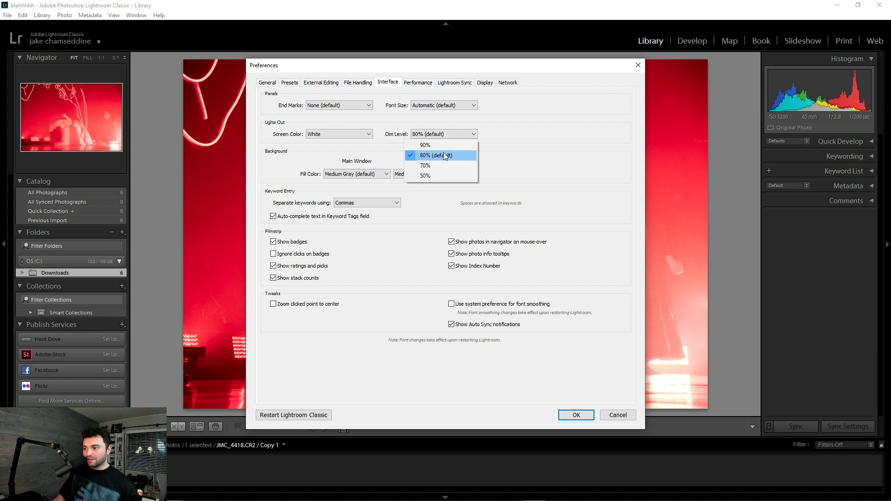
pyautogui.click(441, 156)
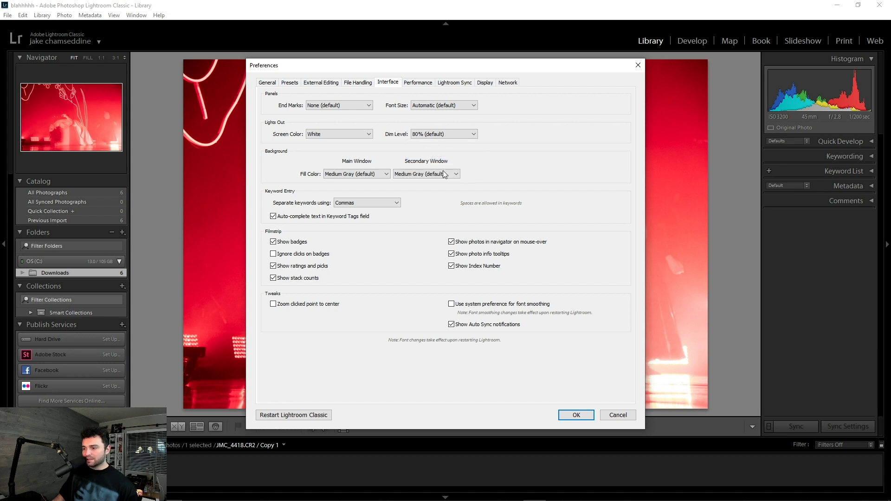
pyautogui.click(576, 416)
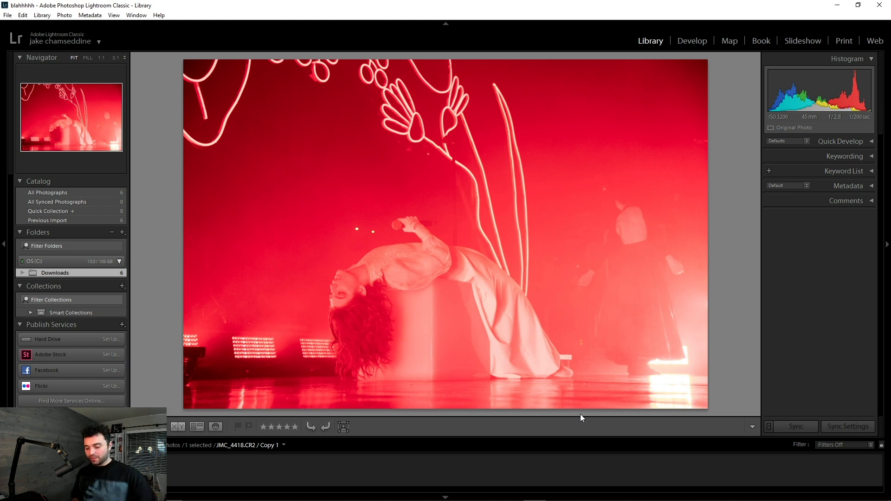
# Step: Cycle twice through the Lights Out modes to view the concert photo against a dimmed and a full white surround
pyautogui.press('l')
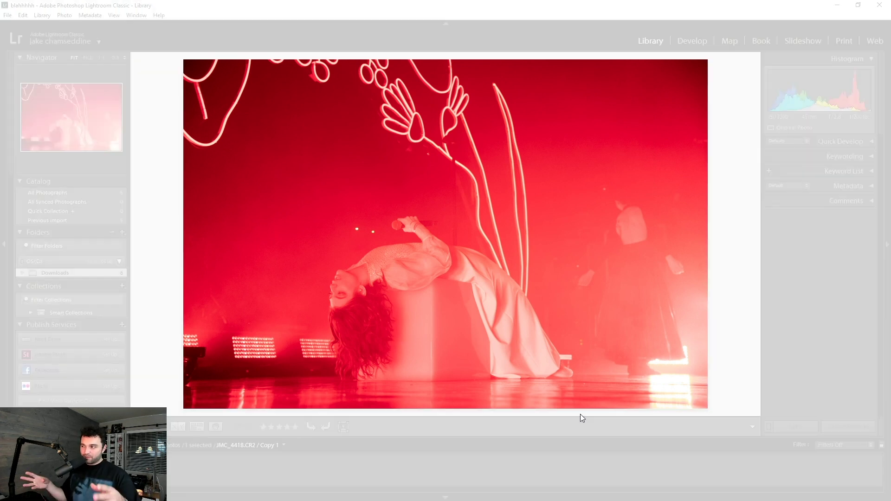
pyautogui.press('l')
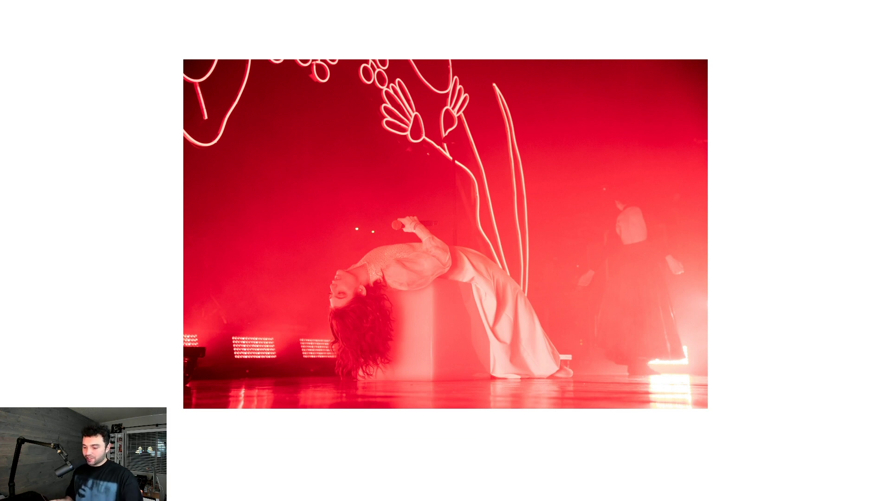
pyautogui.press('l')
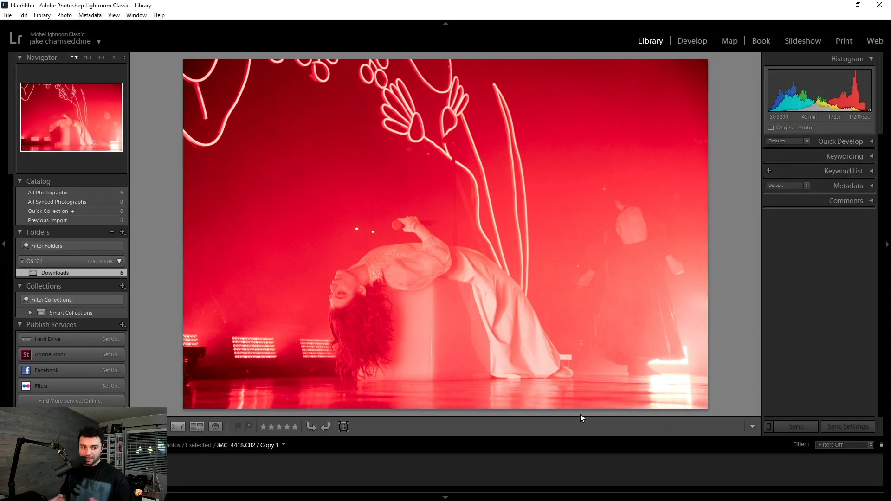
pyautogui.press('l')
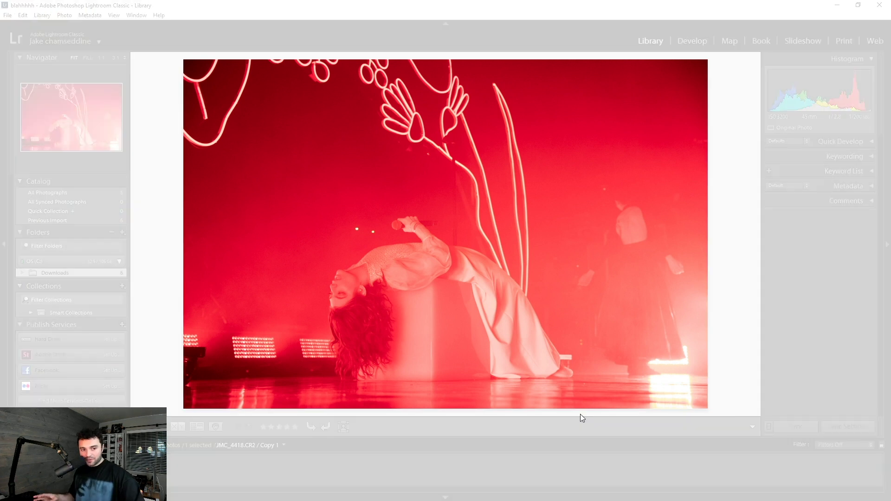
pyautogui.press('l')
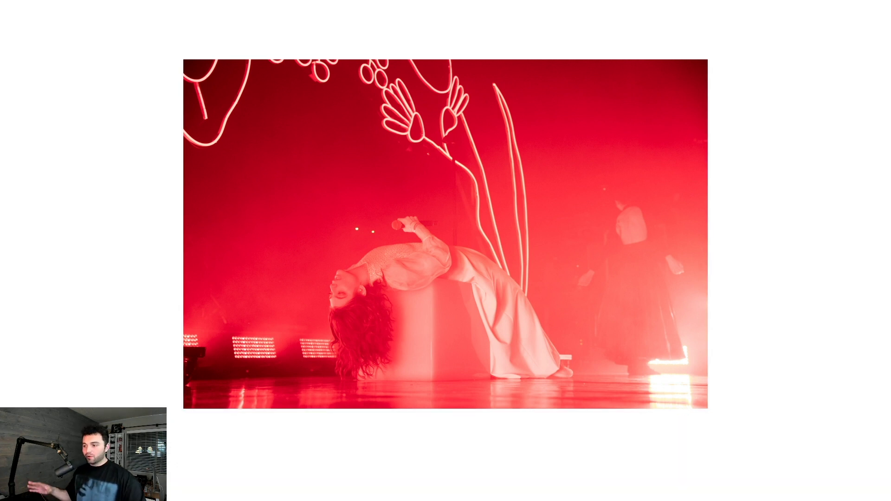
pyautogui.press('l')
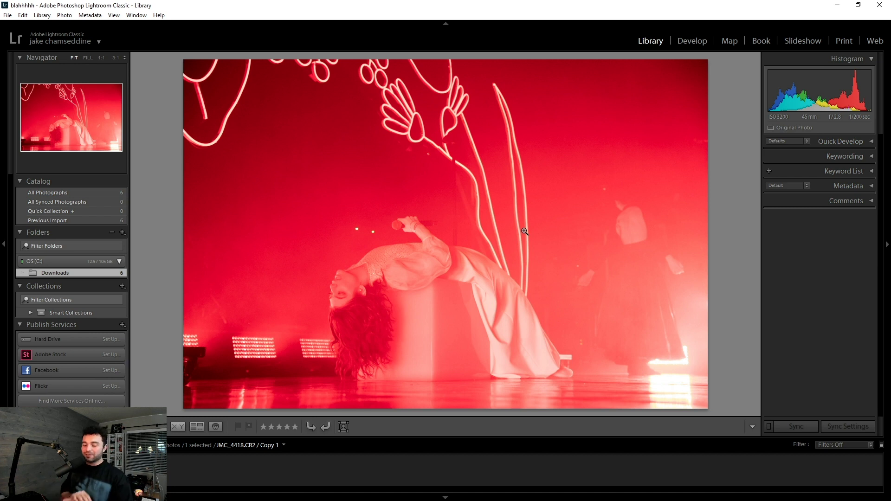
# Step: Switch to the Develop module and expand the Split Toning, Detail, Lens Corrections, Transform, Effects and Calibration sections
pyautogui.click(690, 42)
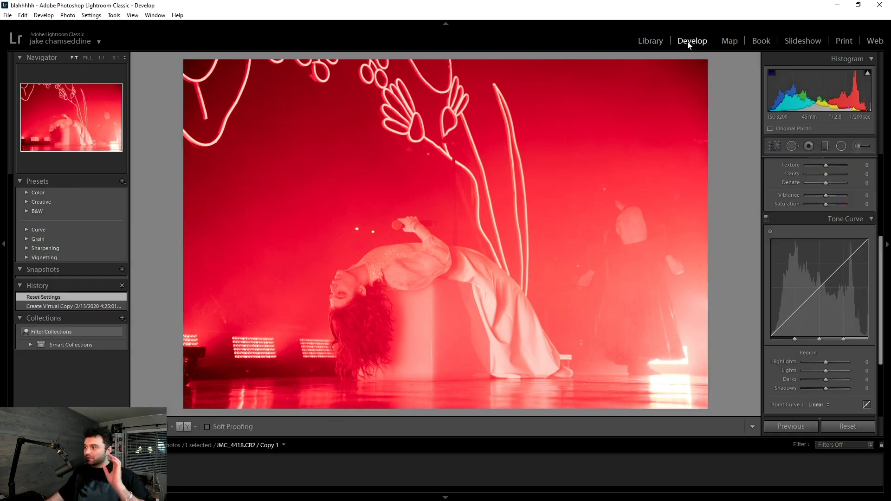
pyautogui.scroll(3, 820, 260)
pyautogui.scroll(-5, 849, 251)
pyautogui.scroll(8, 857, 305)
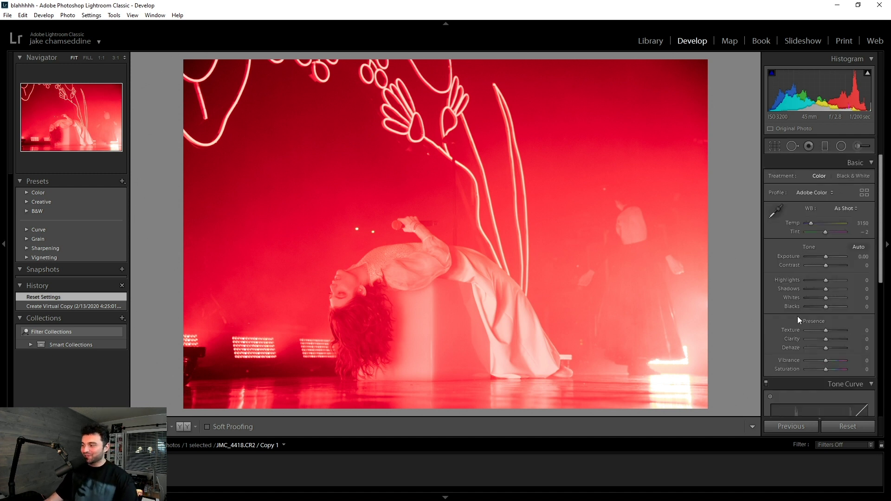
pyautogui.click(882, 323)
pyautogui.click(870, 318)
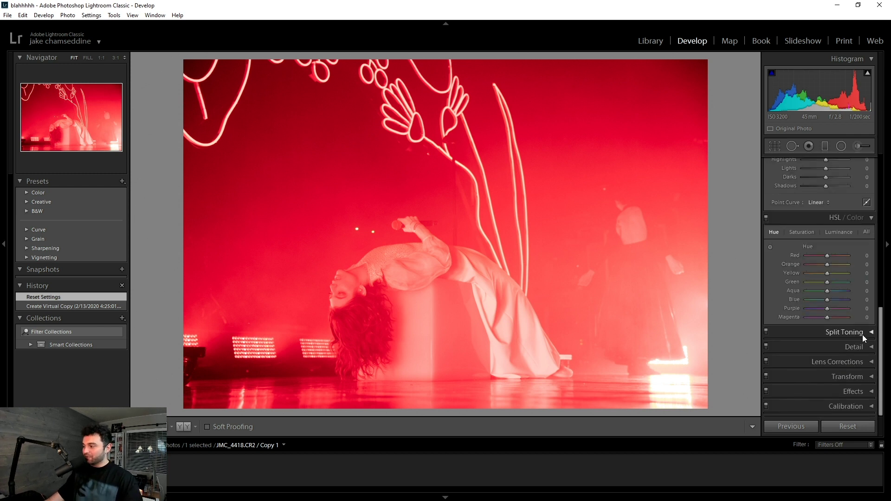
pyautogui.click(872, 334)
pyautogui.click(870, 348)
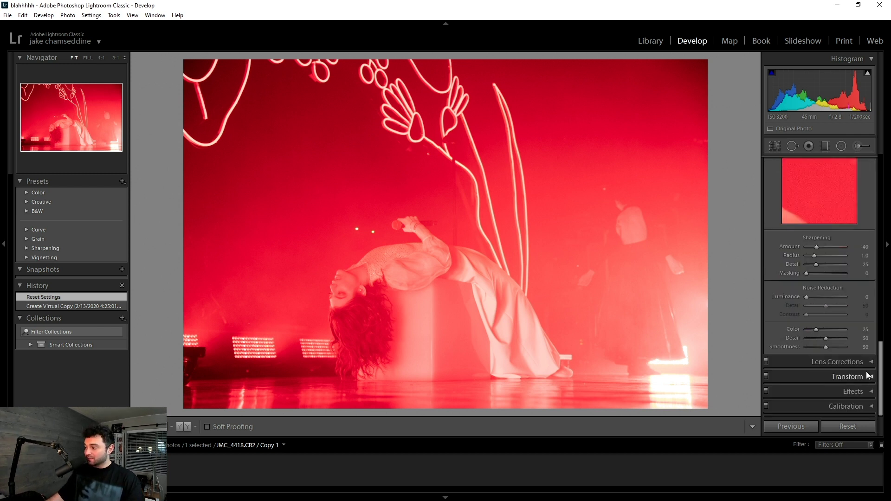
pyautogui.click(870, 362)
pyautogui.click(867, 377)
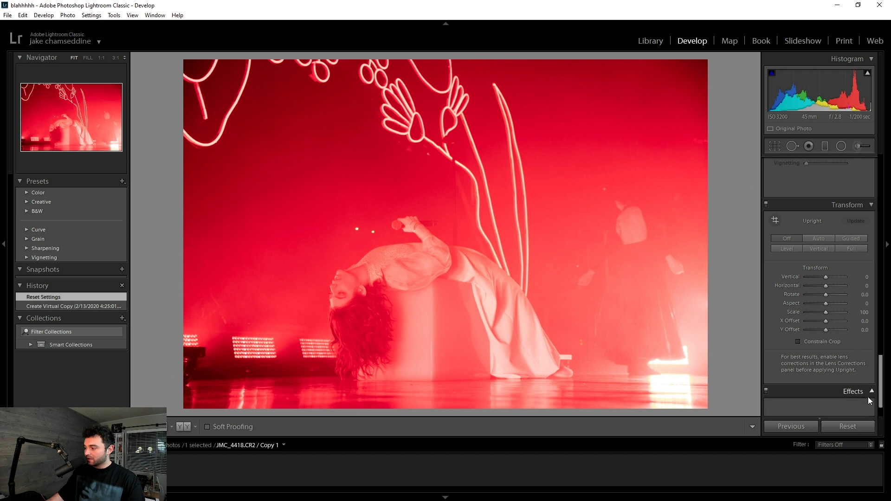
pyautogui.click(869, 394)
pyautogui.click(871, 405)
pyautogui.scroll(6, 843, 197)
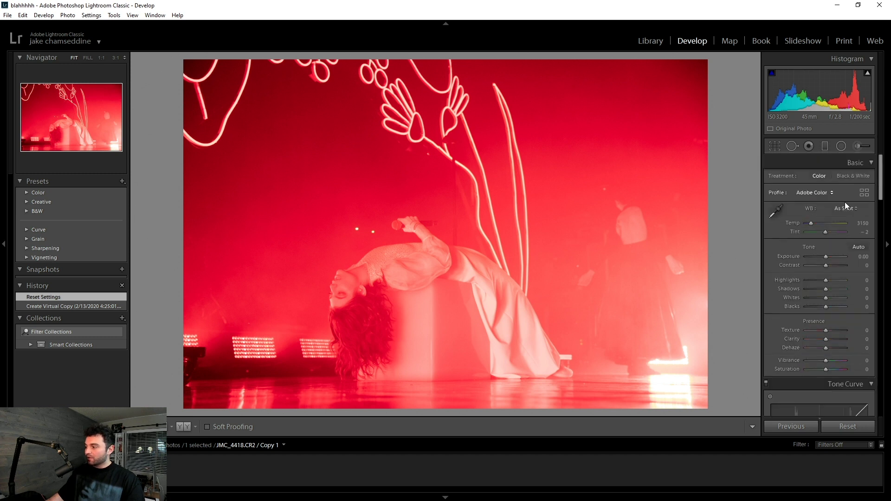
pyautogui.scroll(10, 835, 294)
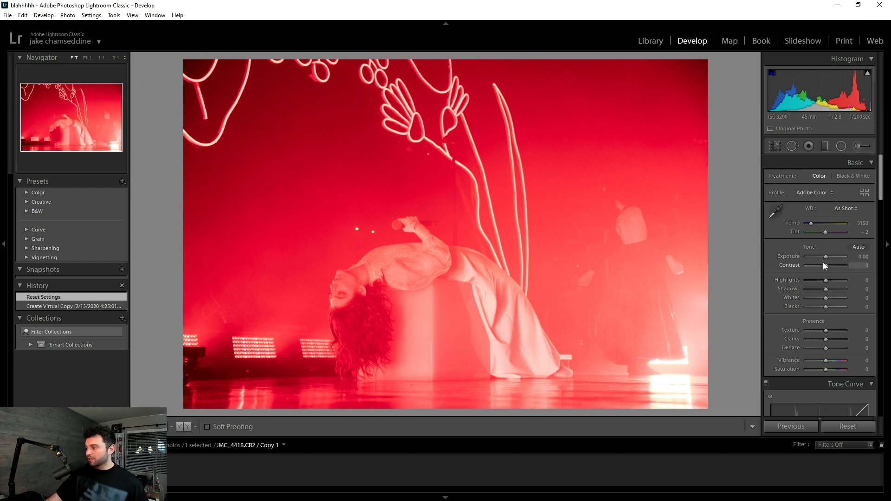
# Step: Try Highlights -10, Shadows +100, Whites -100 and Blacks +100 on the photo, and reset these adjustments
pyautogui.click(824, 280)
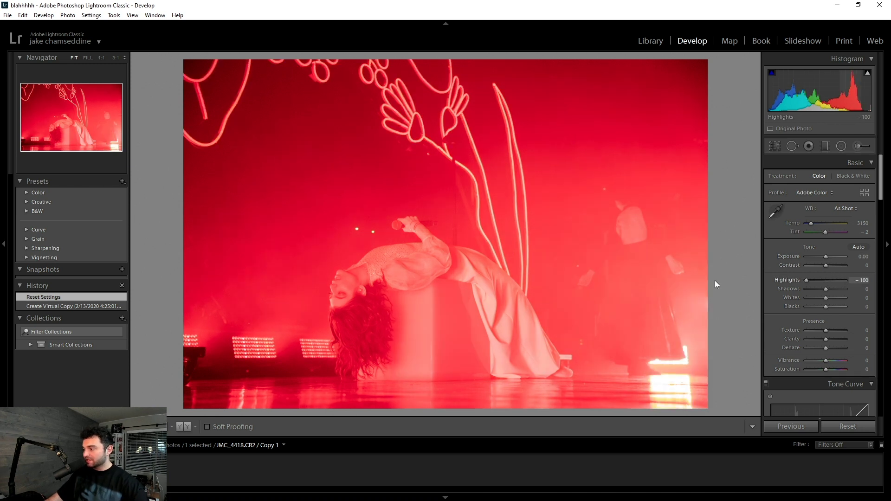
pyautogui.moveTo(826, 288); pyautogui.dragTo(848, 298)
pyautogui.moveTo(848, 297); pyautogui.dragTo(786, 298)
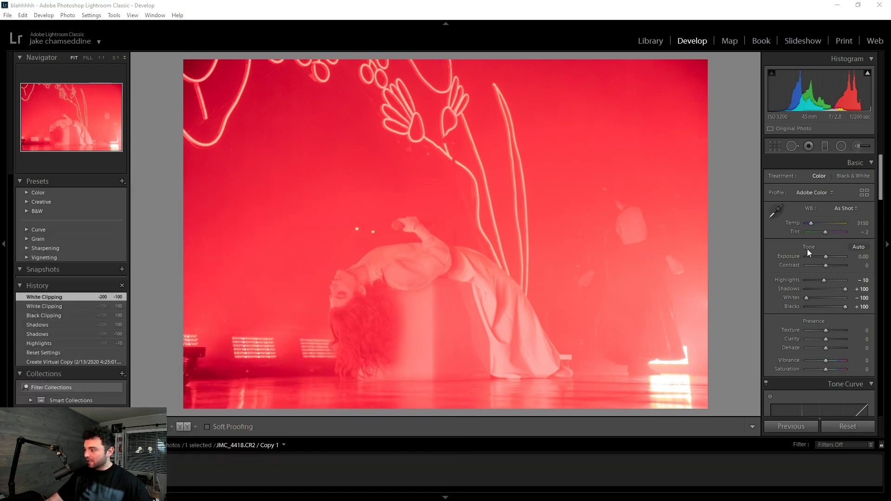
pyautogui.keyDown('alt'); pyautogui.click(818, 249); pyautogui.keyUp('alt')
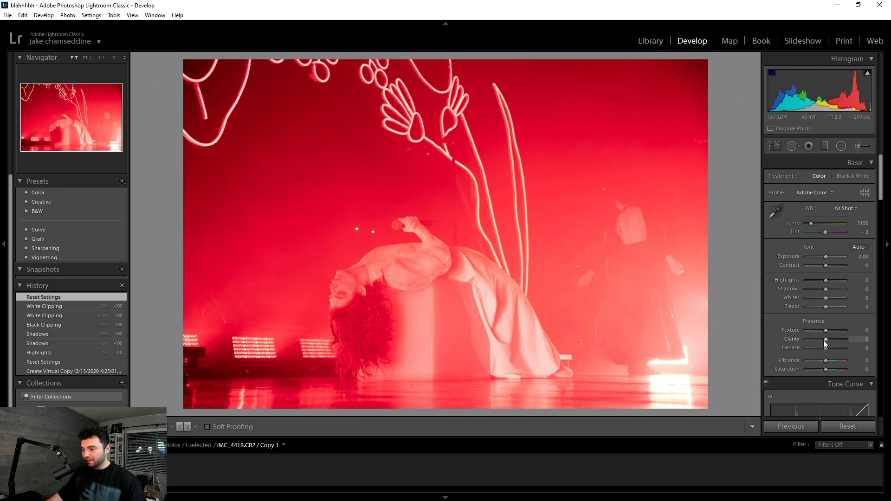
# Step: Try Clarity at -100 and inspect the effect on the singer's face and hair up close
pyautogui.moveTo(825, 339); pyautogui.dragTo(781, 344)
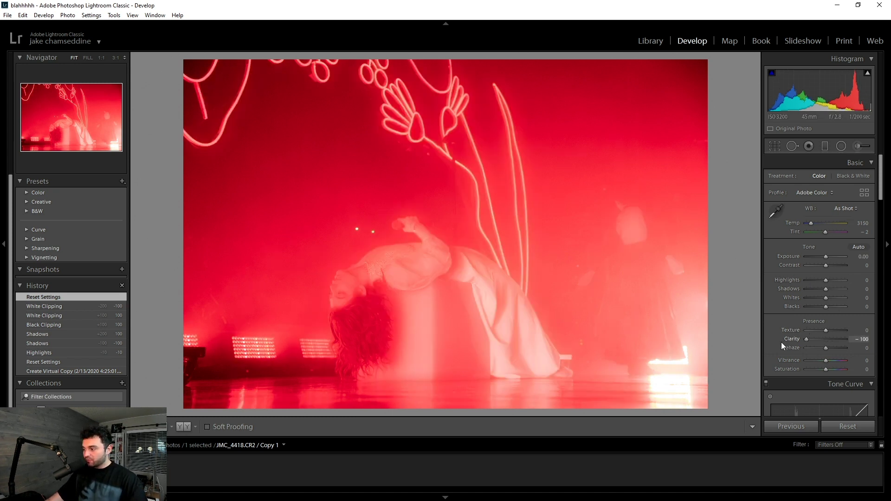
pyautogui.moveTo(714, 345); pyautogui.dragTo(408, 305)
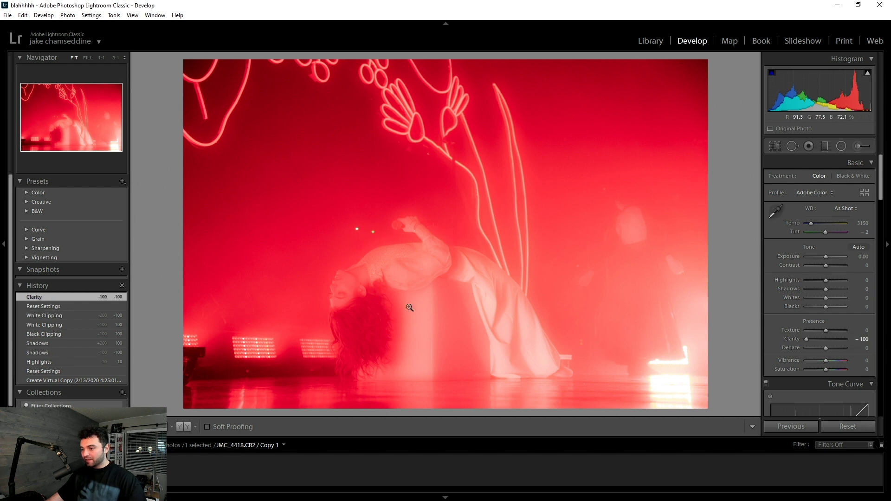
pyautogui.click(342, 277)
pyautogui.moveTo(348, 302); pyautogui.dragTo(531, 284)
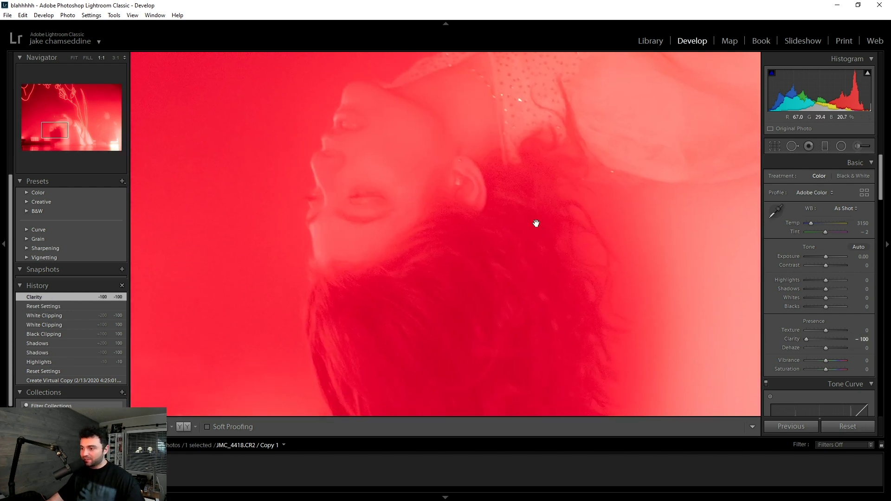
pyautogui.click(565, 308)
pyautogui.click(566, 309)
pyautogui.click(566, 310)
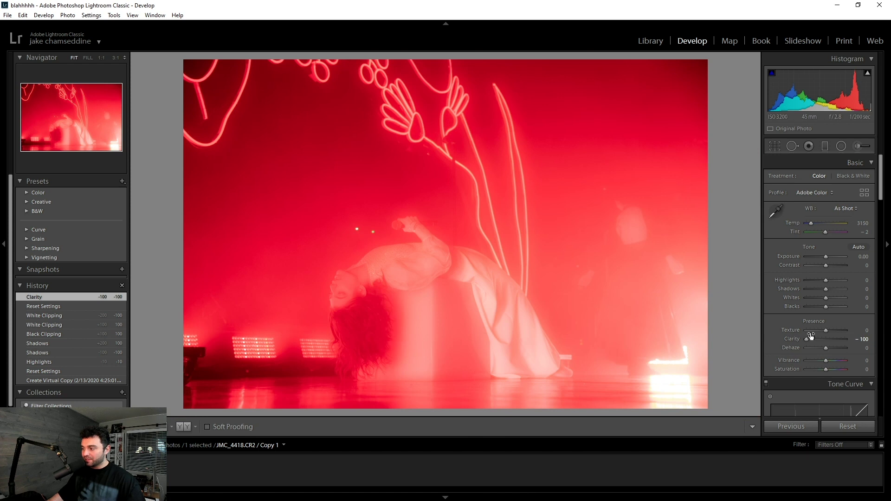
# Step: Try Clarity at +100, inspect the singer up close, and return Clarity to 0
pyautogui.moveTo(809, 340); pyautogui.dragTo(846, 340)
pyautogui.click(391, 324)
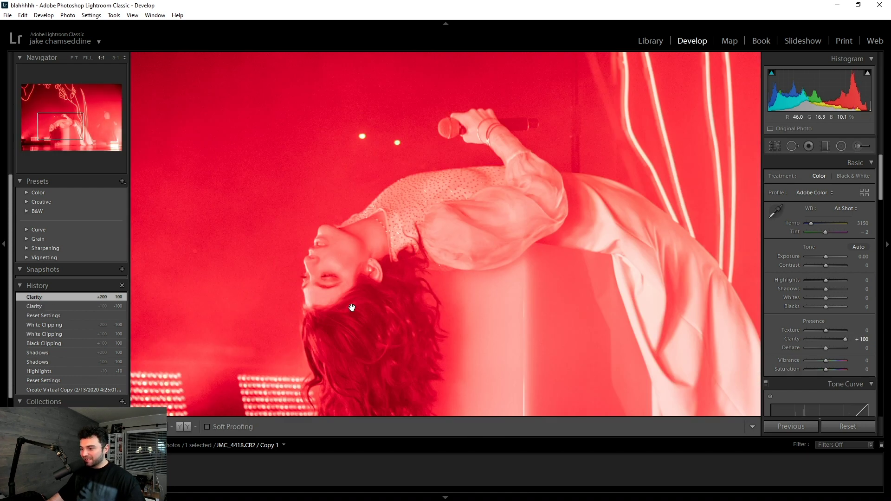
pyautogui.click(488, 259)
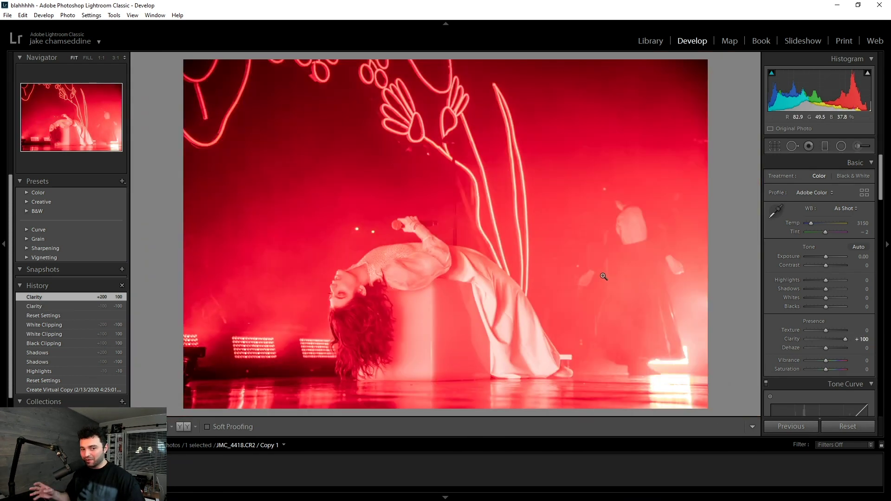
pyautogui.click(864, 340)
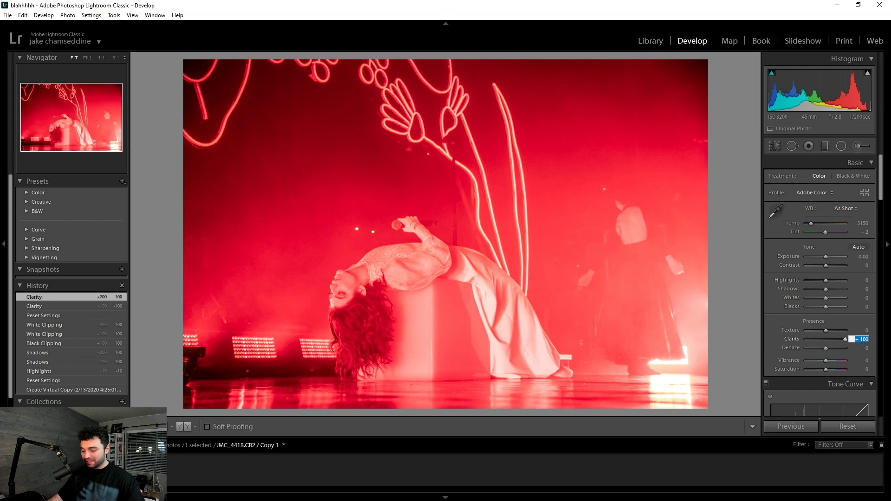
pyautogui.write('0')
pyautogui.press('Return')
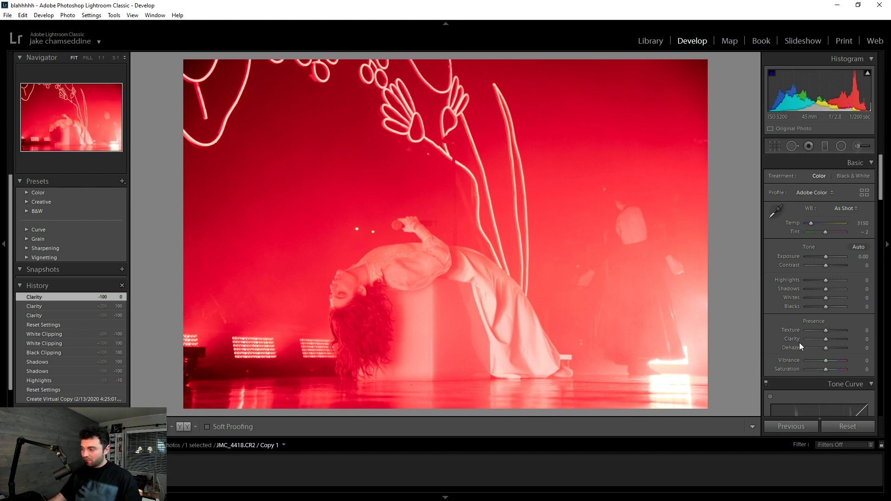
# Step: Set the photo's Clarity to -10
pyautogui.moveTo(828, 338)
pyautogui.mouseDown()
pyautogui.moveTo(804, 338)
pyautogui.moveTo(854, 336)
pyautogui.moveTo(801, 338)
pyautogui.moveTo(843, 340)
pyautogui.moveTo(820, 342)
pyautogui.mouseUp()
pyautogui.hotkey('ctrl', 'z')
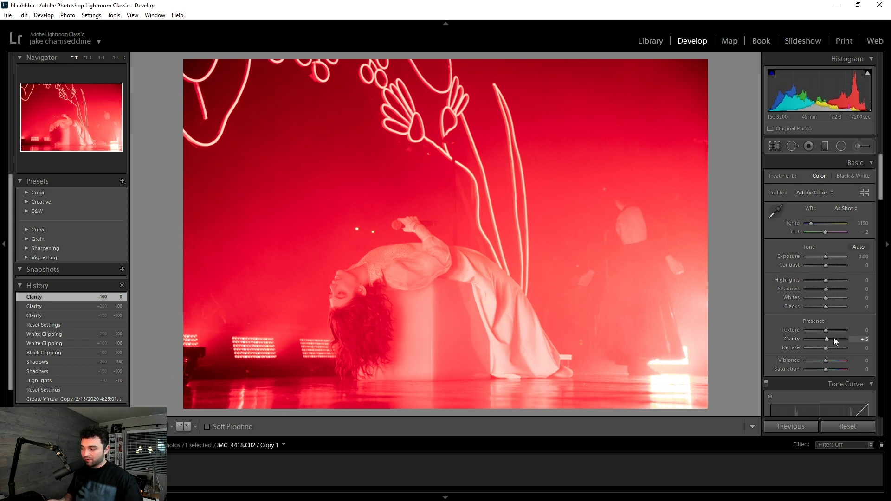
pyautogui.doubleClick(834, 338)
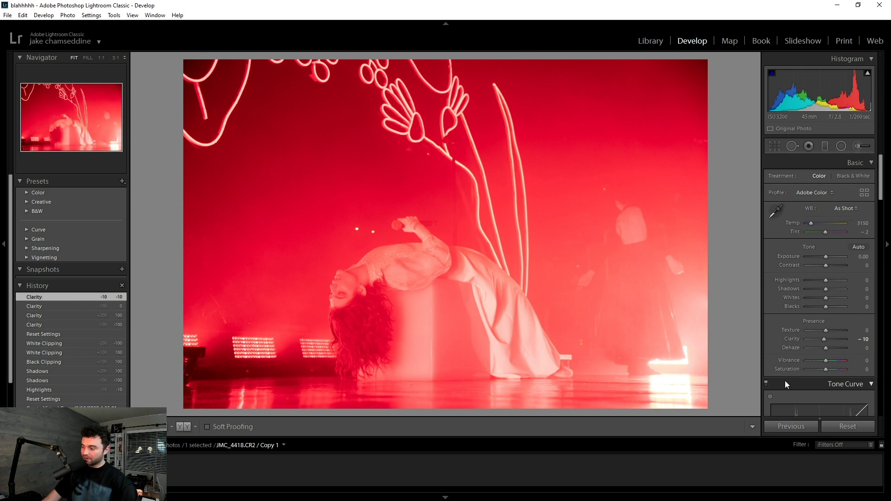
# Step: Set the photo's overall Saturation to -5
pyautogui.scroll(-3, 782, 382)
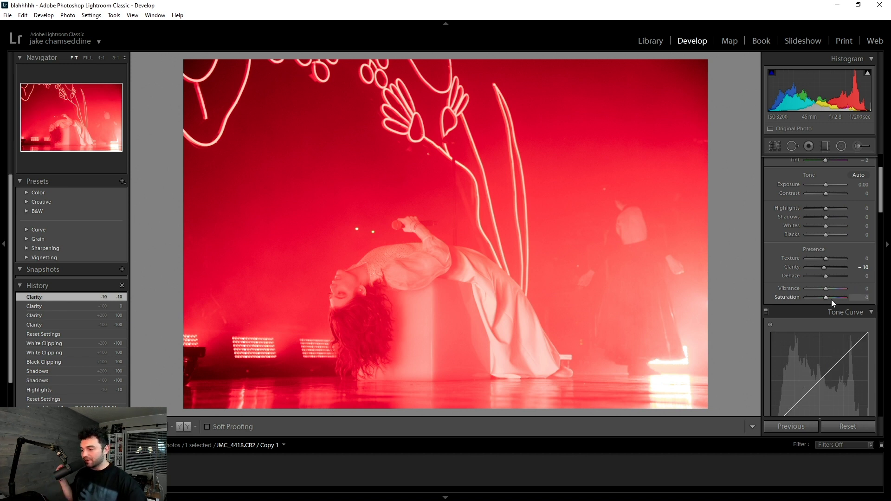
pyautogui.scroll(-1, 831, 300)
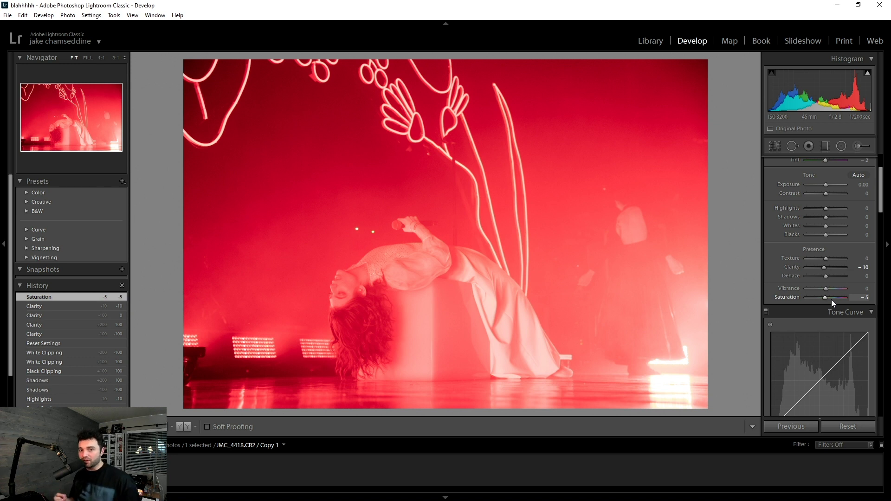
# Step: Switch the Tone Curve to point editing, add a point at its middle, and try pulling it down to the base before undoing that pull
pyautogui.scroll(-5, 845, 269)
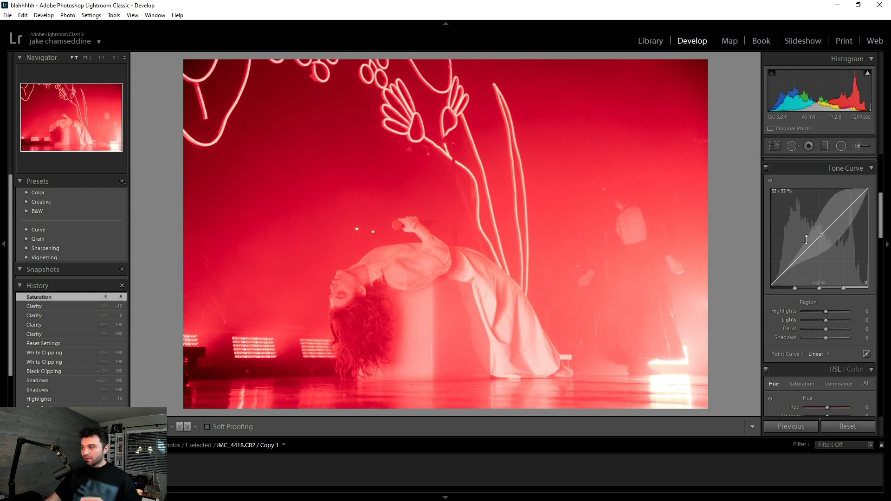
pyautogui.click(867, 354)
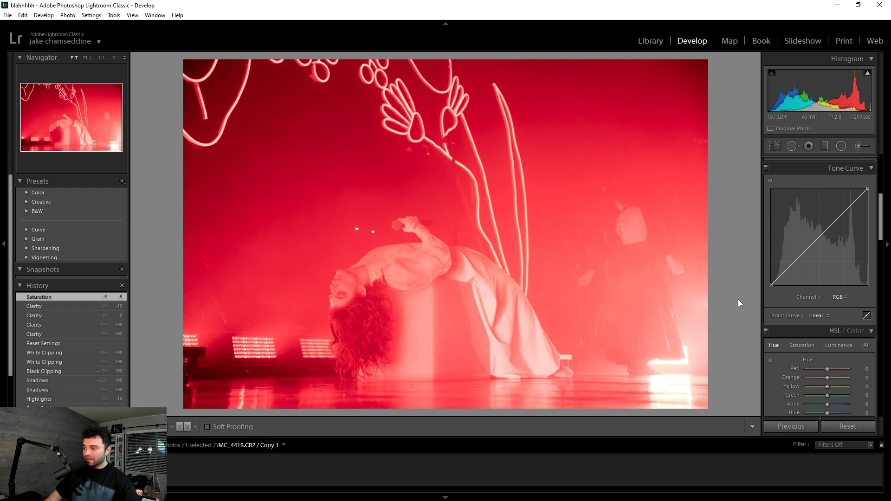
pyautogui.click(820, 237)
pyautogui.moveTo(820, 238); pyautogui.dragTo(823, 296)
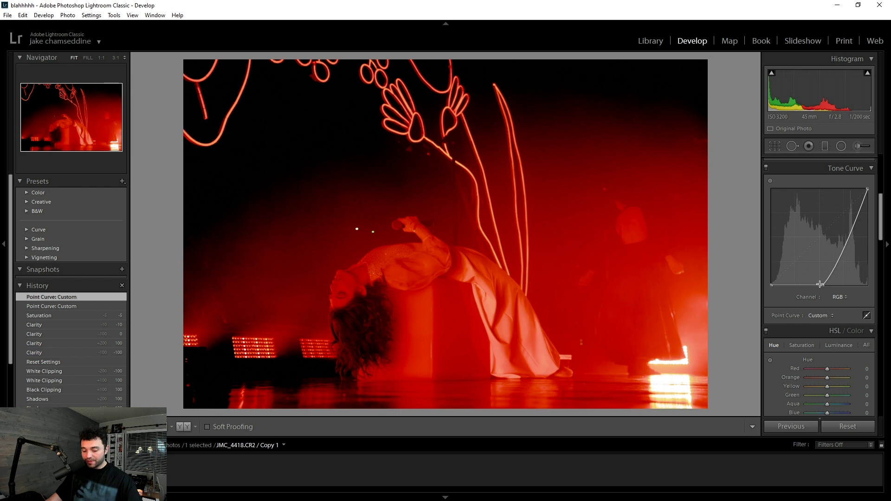
pyautogui.hotkey('ctrl', 'z')
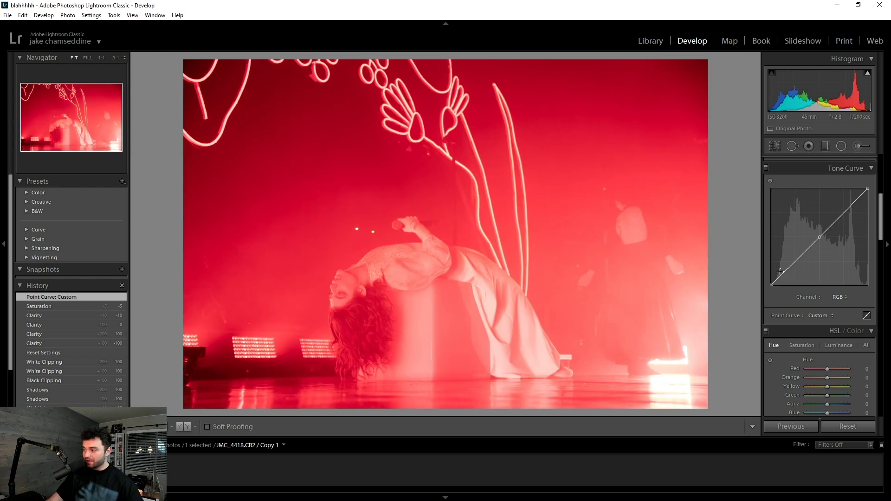
# Step: Add highlight and shadow points on the RGB curve, testing a strong pull on each and undoing it so both stay on the diagonal
pyautogui.click(852, 203)
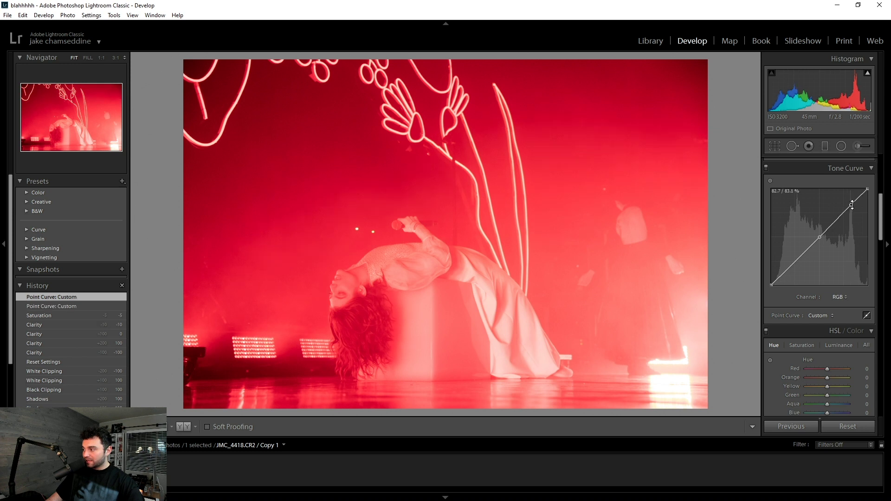
pyautogui.moveTo(851, 205); pyautogui.dragTo(863, 299)
pyautogui.hotkey('ctrl', 'z')
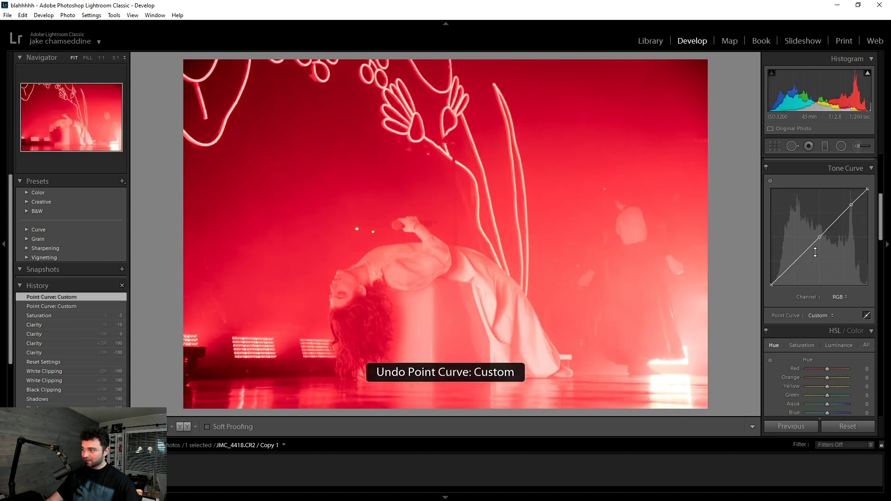
pyautogui.click(794, 262)
pyautogui.moveTo(796, 261); pyautogui.dragTo(790, 231)
pyautogui.hotkey('ctrl', 'z')
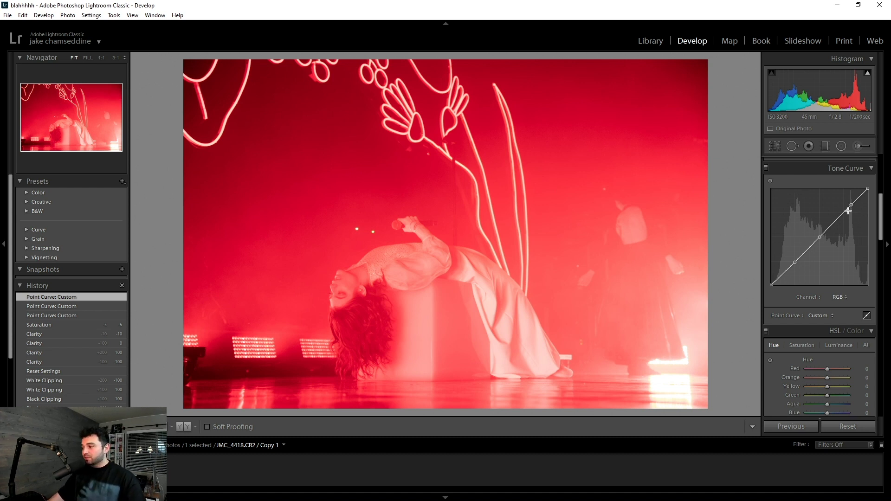
# Step: Shape a gentle S-curve by raising the highlight point and lowering the shadow point slightly, and lift the black endpoint a little
pyautogui.moveTo(852, 207); pyautogui.dragTo(851, 202)
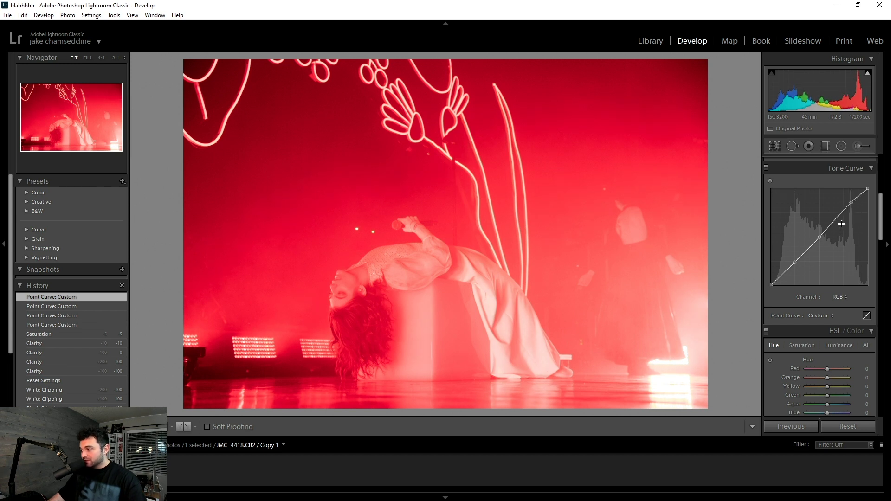
pyautogui.moveTo(795, 263); pyautogui.dragTo(795, 267)
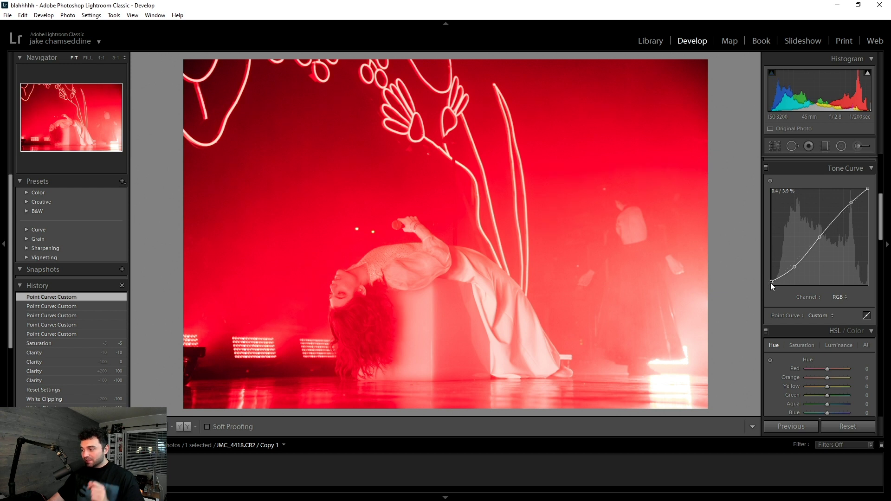
pyautogui.moveTo(765, 281); pyautogui.dragTo(725, 300)
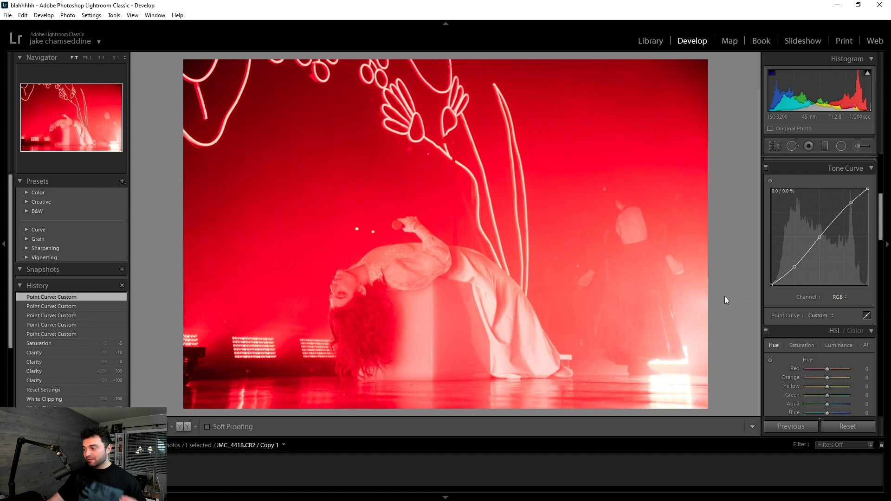
pyautogui.moveTo(725, 288); pyautogui.dragTo(706, 283)
pyautogui.moveTo(771, 282); pyautogui.dragTo(771, 281)
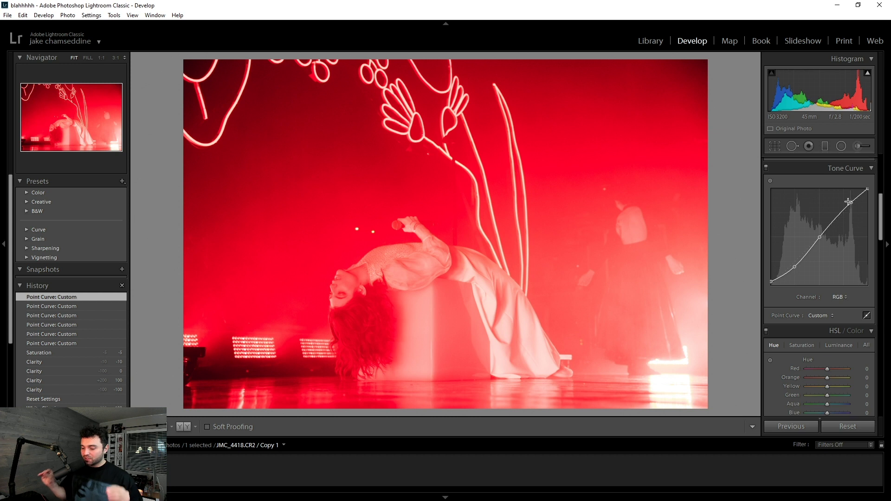
# Step: Try a much stronger S-curve with higher highlights and deeper shadows, and undo both point moves
pyautogui.moveTo(849, 202); pyautogui.dragTo(851, 196)
pyautogui.moveTo(795, 267); pyautogui.dragTo(798, 281)
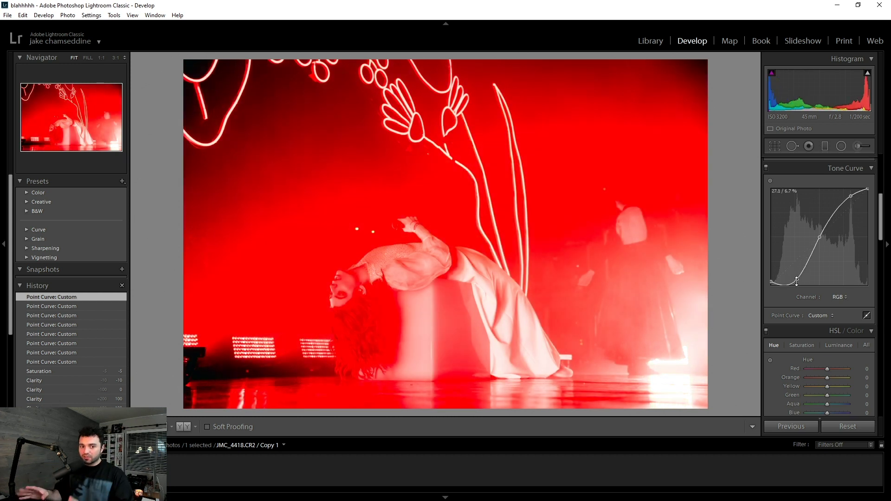
pyautogui.hotkey('ctrl', 'z')
pyautogui.hotkey('ctrl', 'z')
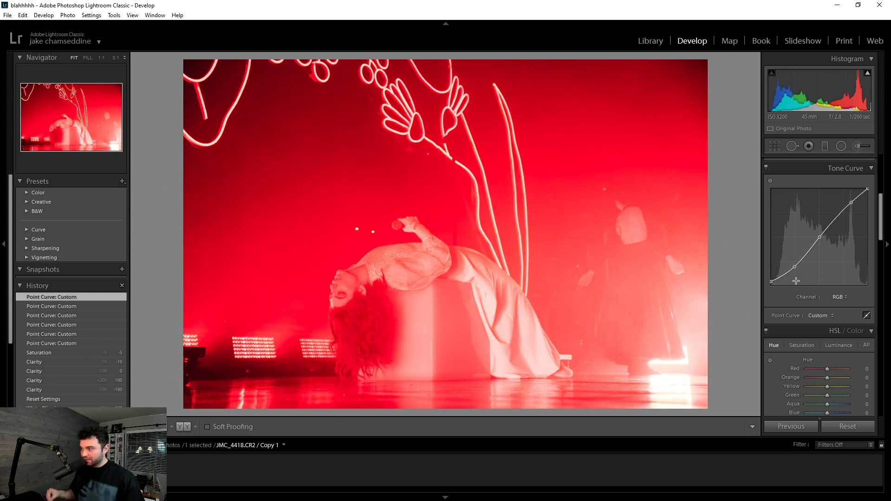
# Step: Compare the Color and HSL modes of the HSL / Color controls, and show all Hue, Saturation and Luminance sliders together in HSL mode
pyautogui.scroll(-4, 798, 230)
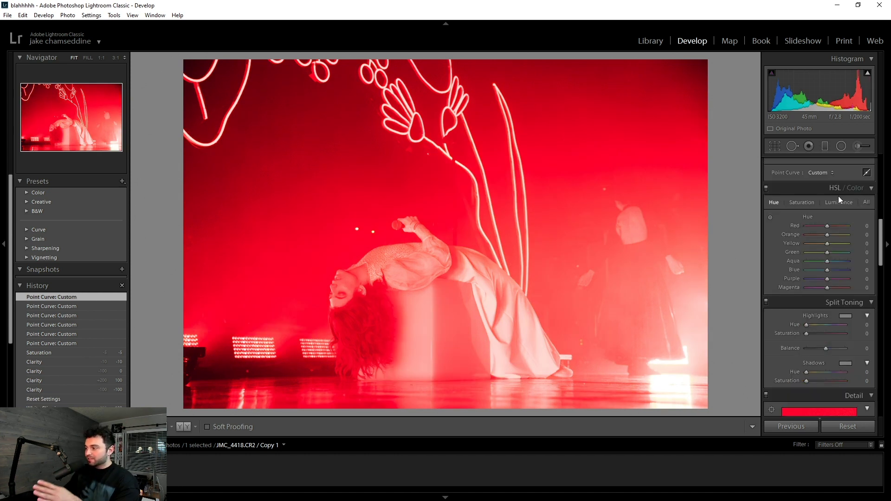
pyautogui.click(857, 189)
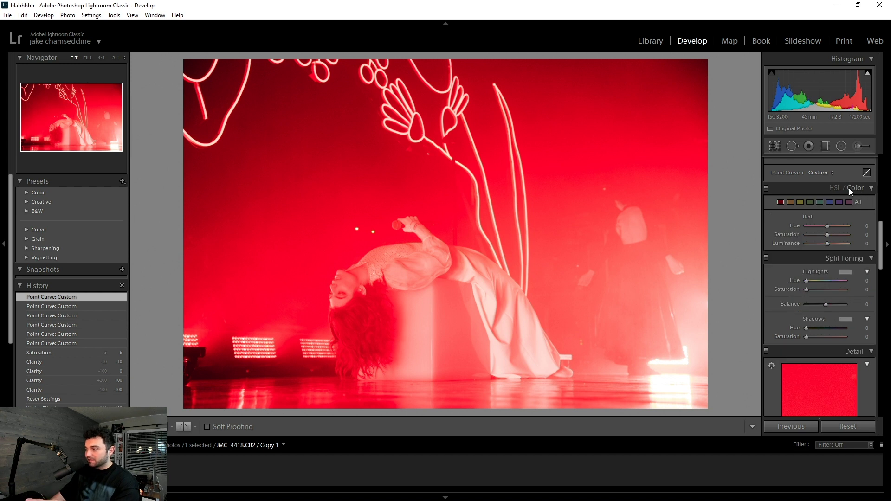
pyautogui.click(831, 189)
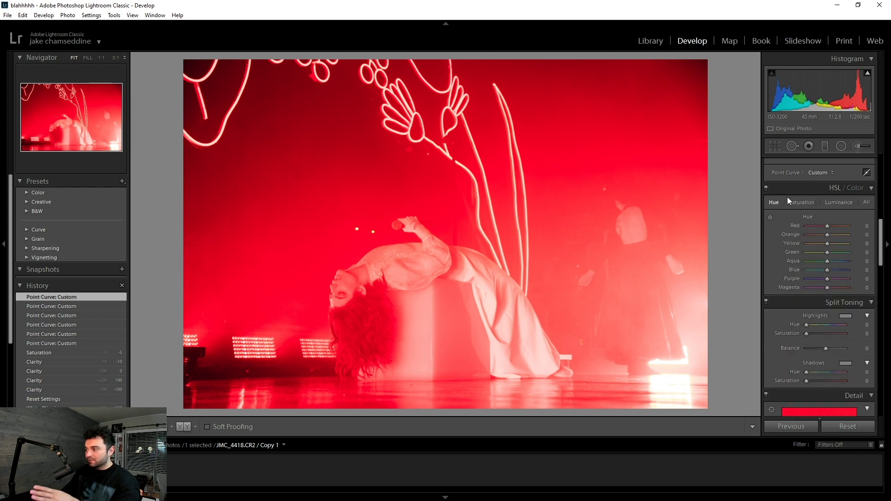
pyautogui.click(865, 203)
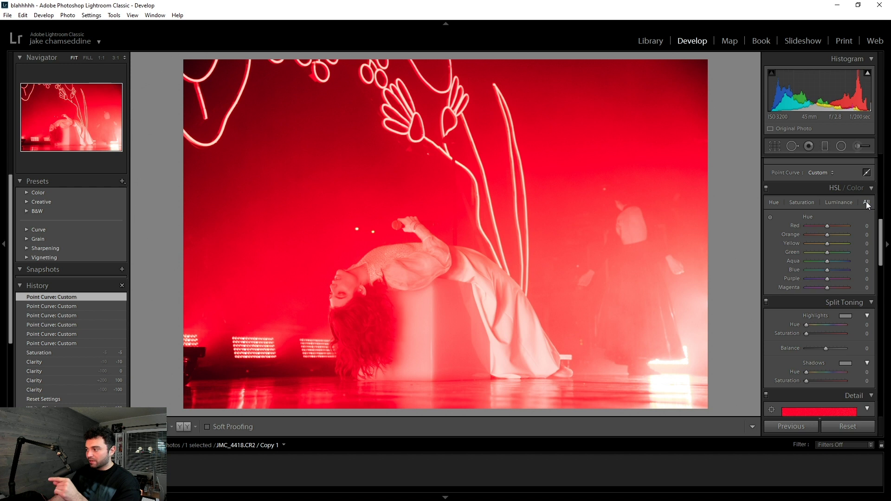
pyautogui.scroll(-3, 839, 221)
pyautogui.scroll(3, 839, 221)
pyautogui.scroll(-3, 823, 222)
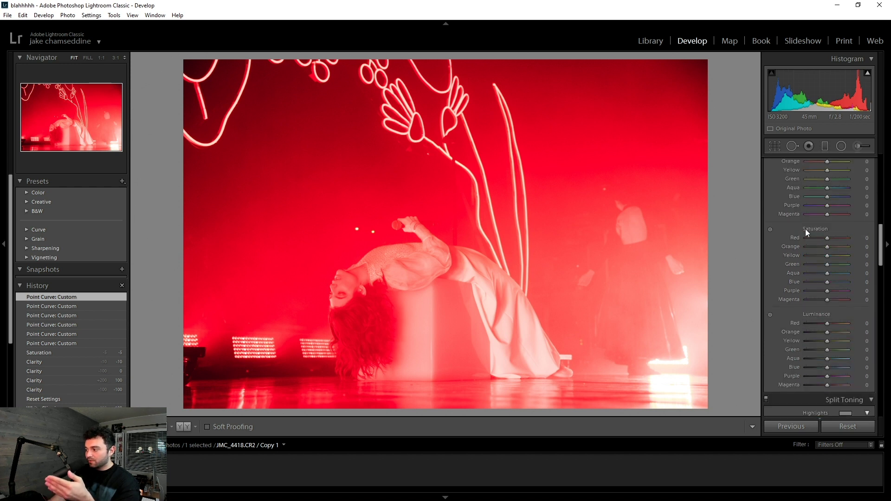
pyautogui.scroll(5, 829, 313)
pyautogui.scroll(-5, 829, 306)
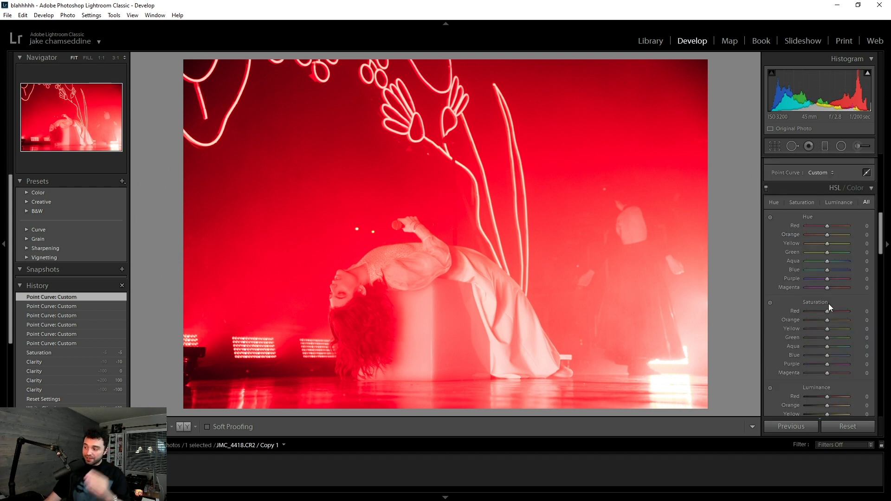
pyautogui.scroll(2, 829, 302)
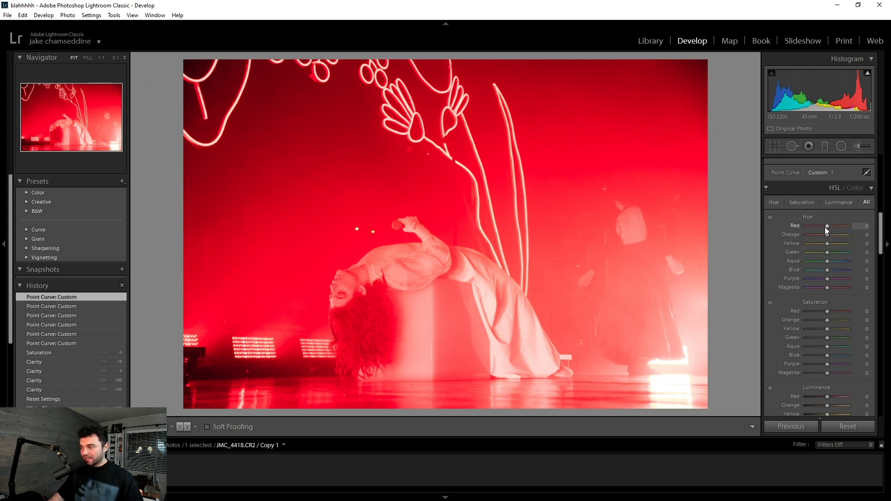
# Step: Try hue shifts of Red -100 and -16, Orange +100, Yellow -100 and Green -100, and reset all Hue sliders
pyautogui.moveTo(828, 225); pyautogui.dragTo(770, 234)
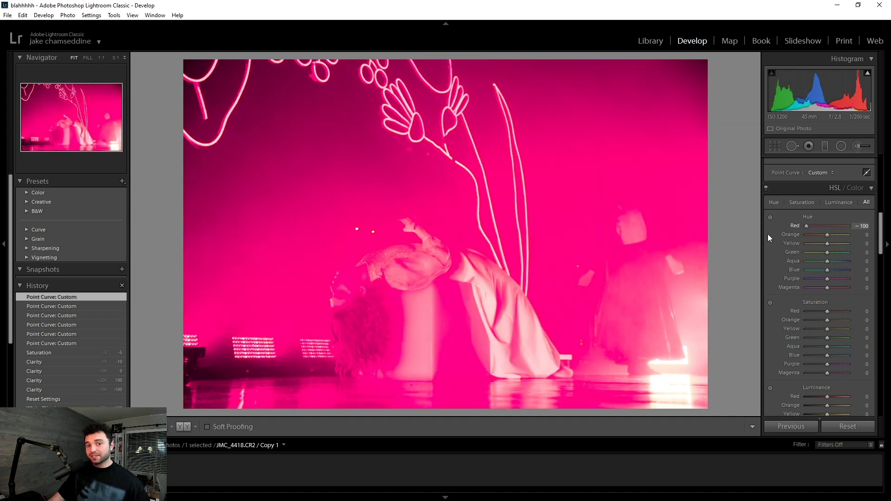
pyautogui.moveTo(806, 238)
pyautogui.mouseDown()
pyautogui.moveTo(879, 240)
pyautogui.moveTo(792, 235)
pyautogui.moveTo(837, 246)
pyautogui.moveTo(778, 246)
pyautogui.moveTo(805, 253)
pyautogui.mouseUp()
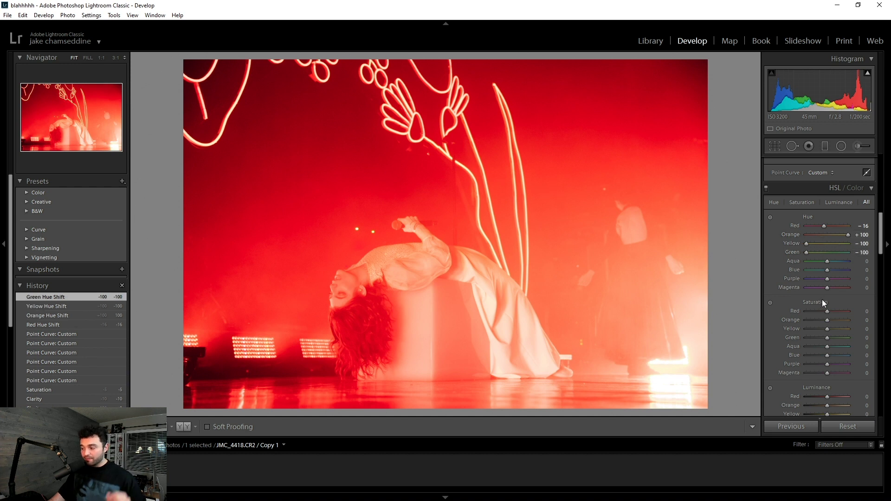
pyautogui.keyDown('alt'); pyautogui.click(821, 216); pyautogui.keyUp('alt')
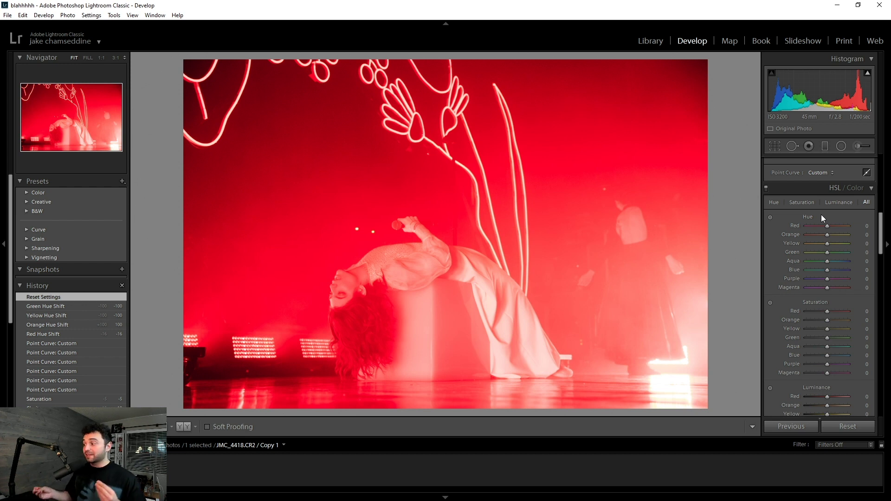
# Step: Try the Hue targeted adjustment on the red background, shifting Red to +12 and Orange to +3, and undo it
pyautogui.click(770, 218)
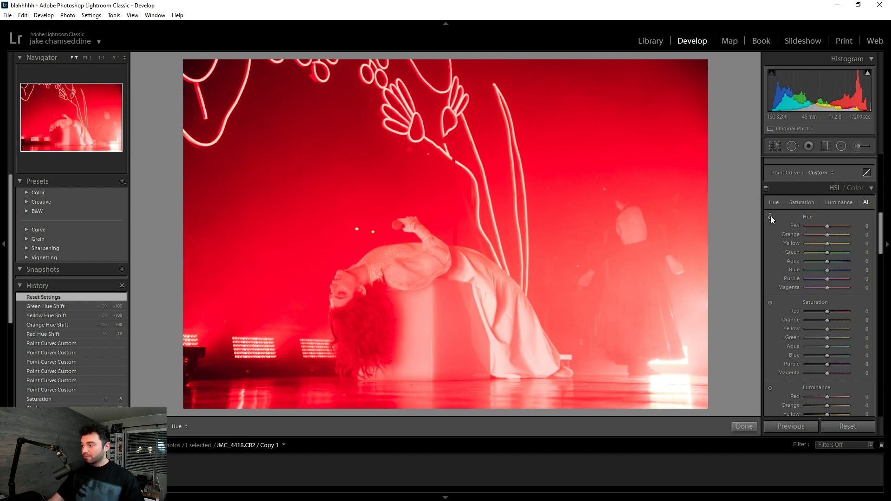
pyautogui.click(771, 218)
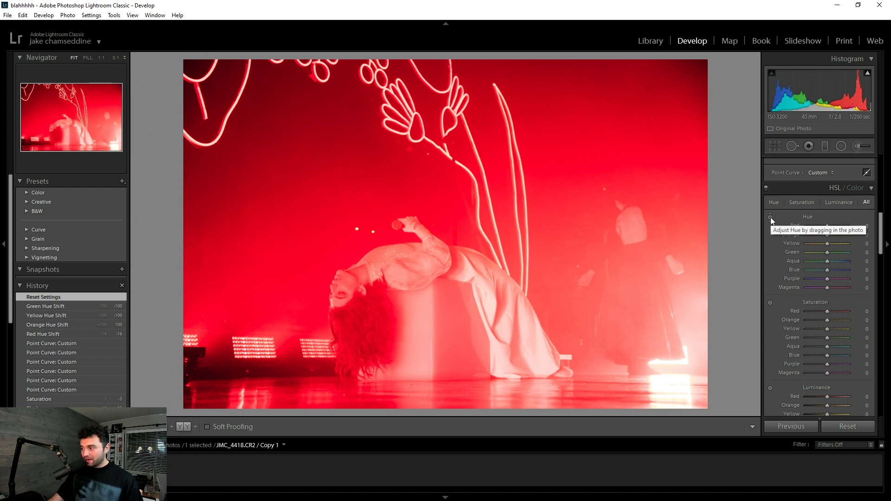
pyautogui.click(771, 217)
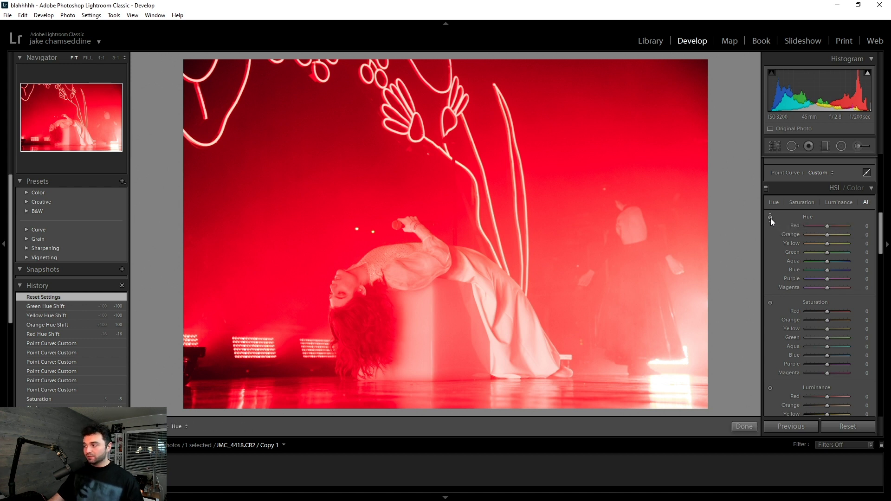
pyautogui.moveTo(339, 236); pyautogui.dragTo(341, 223)
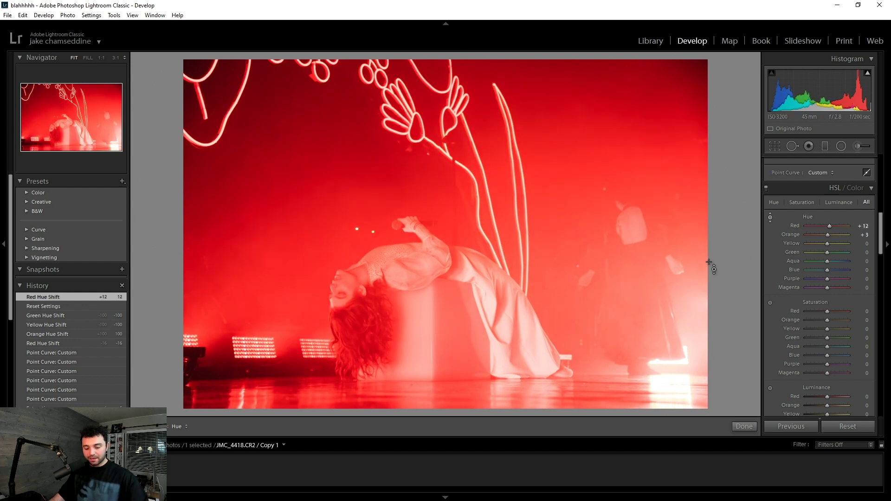
pyautogui.hotkey('ctrl', 'z')
# Step: Shift the red background's hue to Red +25 and Orange +7 with the targeted adjustment, and leave the tool
pyautogui.click(771, 218)
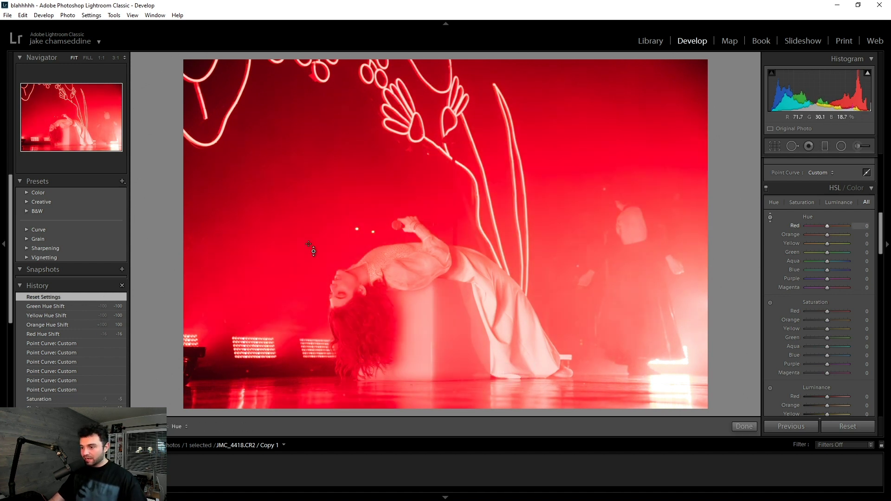
pyautogui.moveTo(340, 228); pyautogui.dragTo(340, 216)
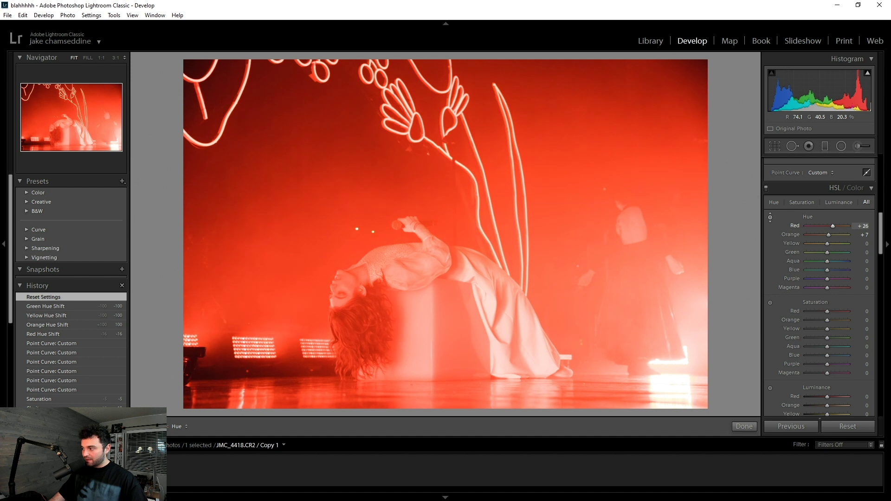
pyautogui.moveTo(340, 215); pyautogui.dragTo(340, 217)
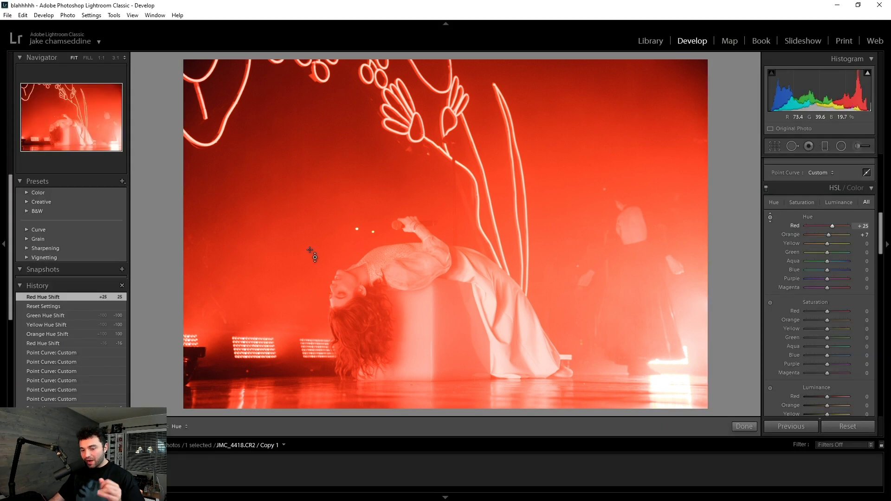
pyautogui.press('Escape')
# Step: Try the Saturation targeted adjustment on the background with Red +100 and Orange +86, and undo it
pyautogui.scroll(-2, 775, 306)
pyautogui.click(771, 230)
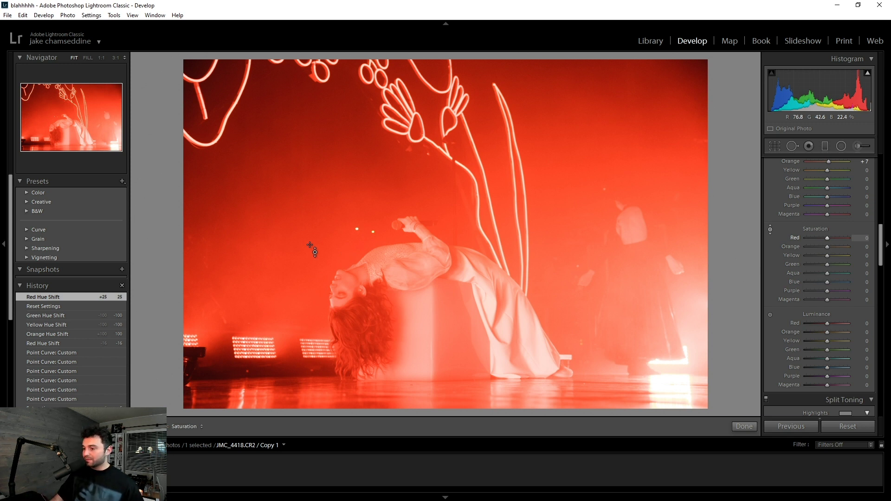
pyautogui.moveTo(349, 250); pyautogui.dragTo(349, 185)
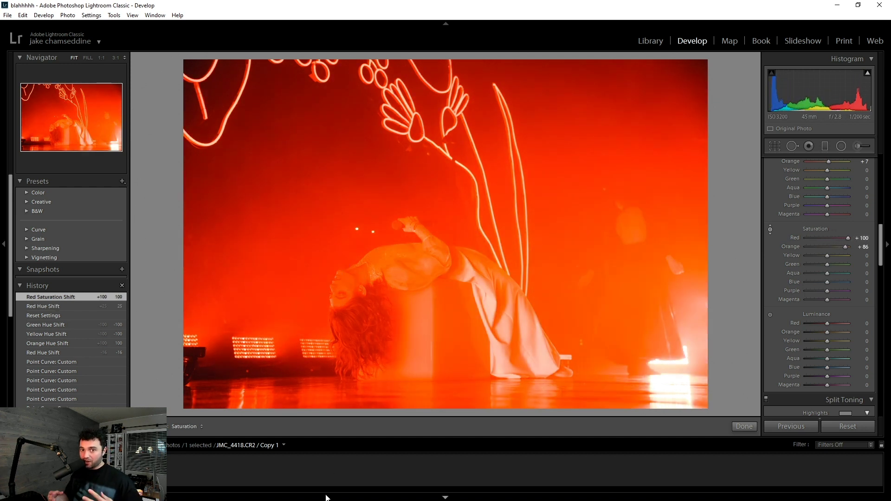
pyautogui.hotkey('ctrl', 'z')
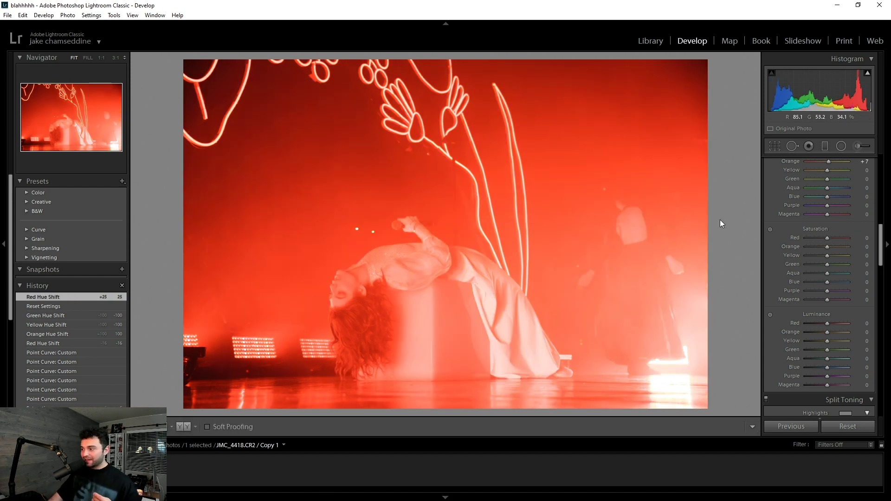
# Step: Lower the red background's saturation to Red -8 and Orange -2, and raise its luminance to Red +12 and Orange +4 with targeted adjustments
pyautogui.click(770, 229)
pyautogui.moveTo(338, 247); pyautogui.dragTo(337, 257)
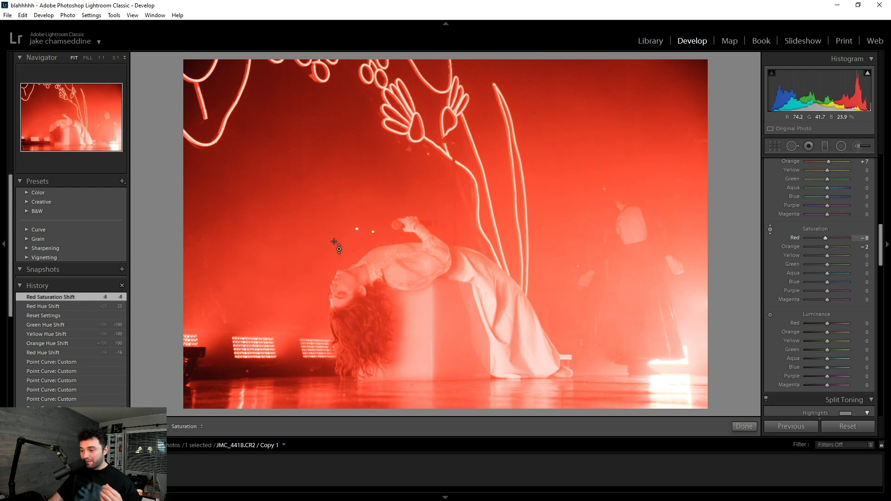
pyautogui.scroll(-3, 790, 316)
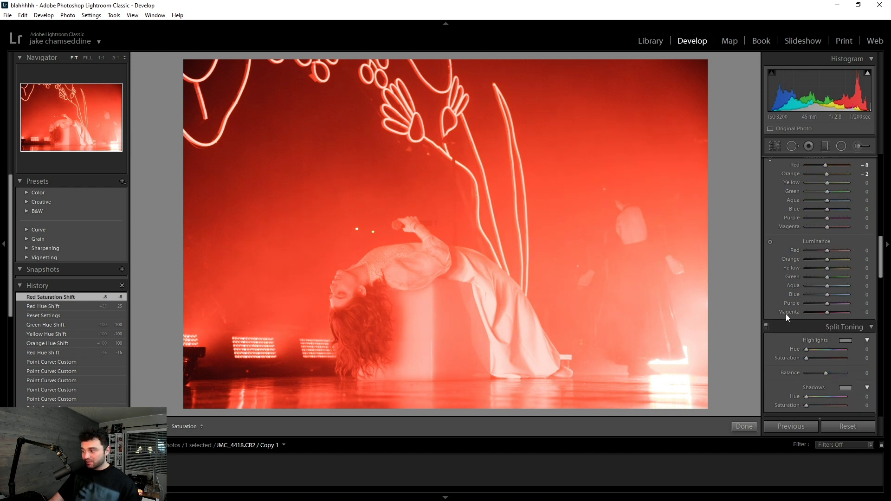
pyautogui.click(770, 241)
pyautogui.moveTo(348, 261)
pyautogui.mouseDown()
pyautogui.moveTo(348, 251)
pyautogui.moveTo(335, 259)
pyautogui.mouseUp()
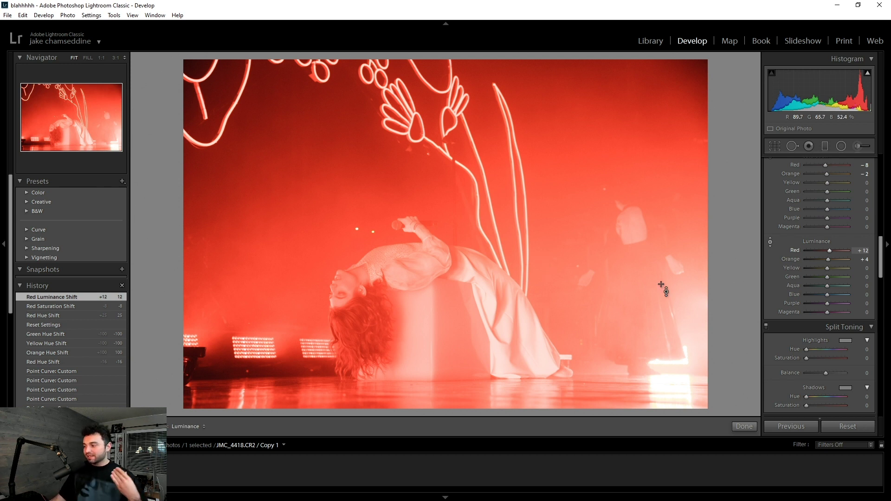
pyautogui.scroll(2, 798, 292)
pyautogui.click(770, 315)
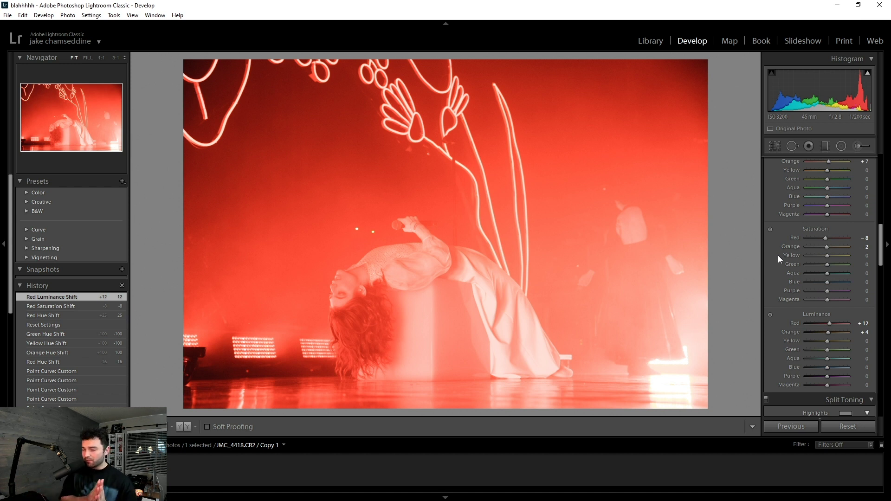
# Step: Paste the virtual copy's develop settings onto the original JMC_4418.CR2 and review its basic, tone curve and HSL values
pyautogui.press('Left')
pyautogui.scroll(3, 820, 278)
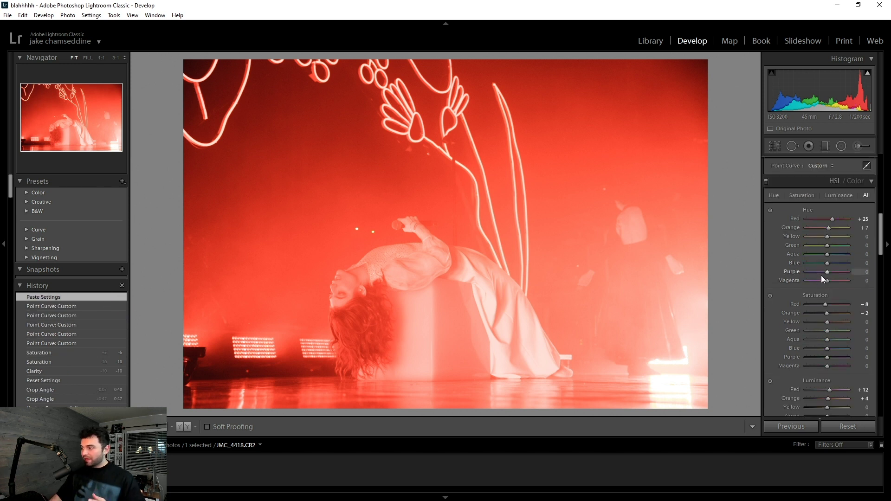
pyautogui.scroll(3, 843, 307)
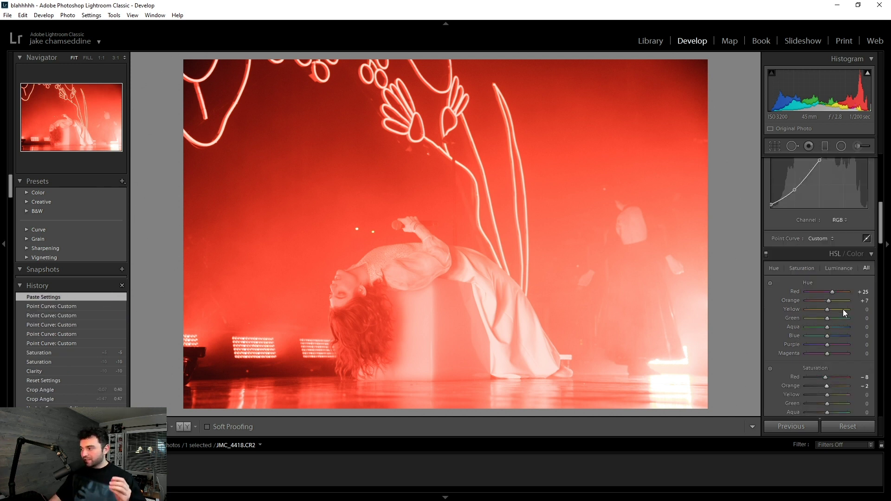
pyautogui.scroll(3, 843, 288)
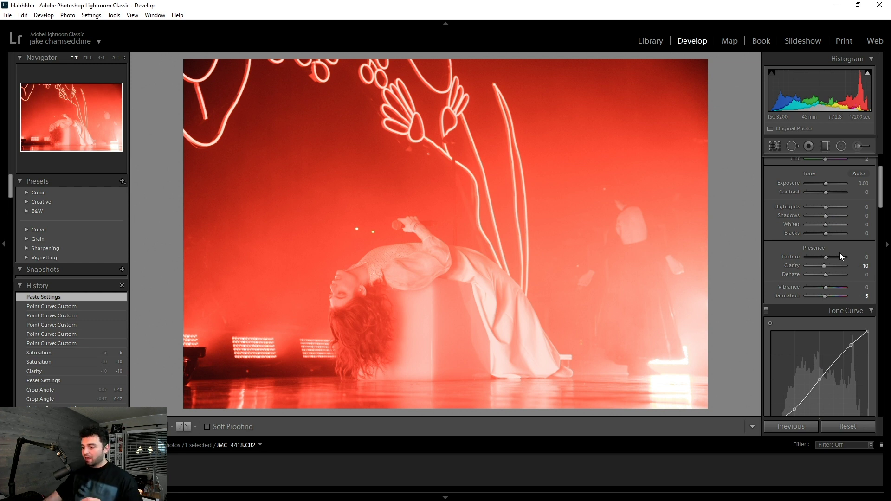
pyautogui.scroll(-3, 813, 244)
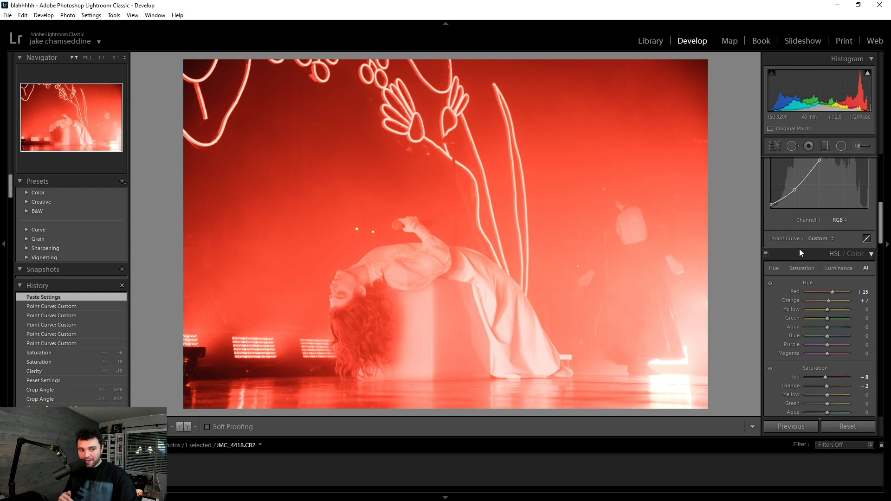
# Step: Compare the edited photo with its before version twice
pyautogui.press('\\')
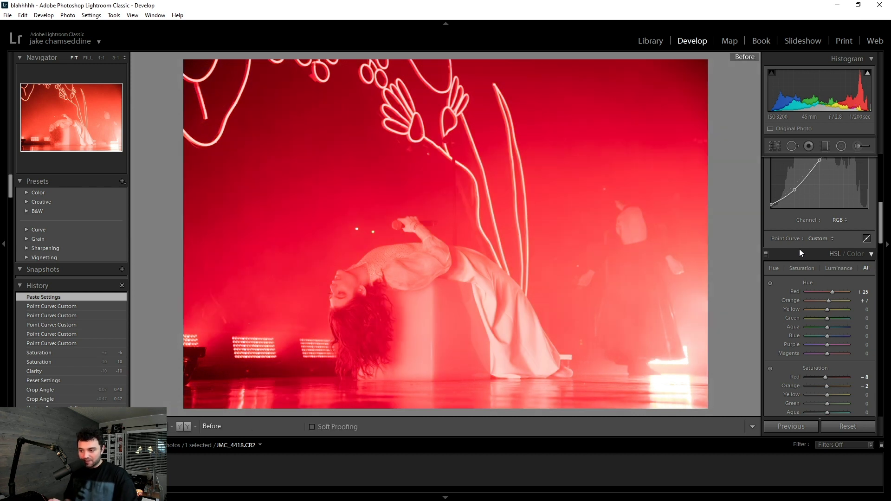
pyautogui.press('\\')
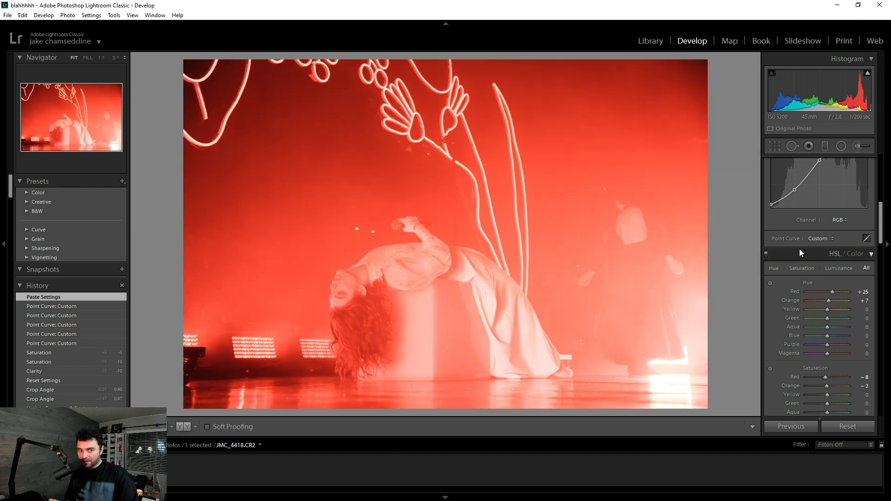
pyautogui.press('\\')
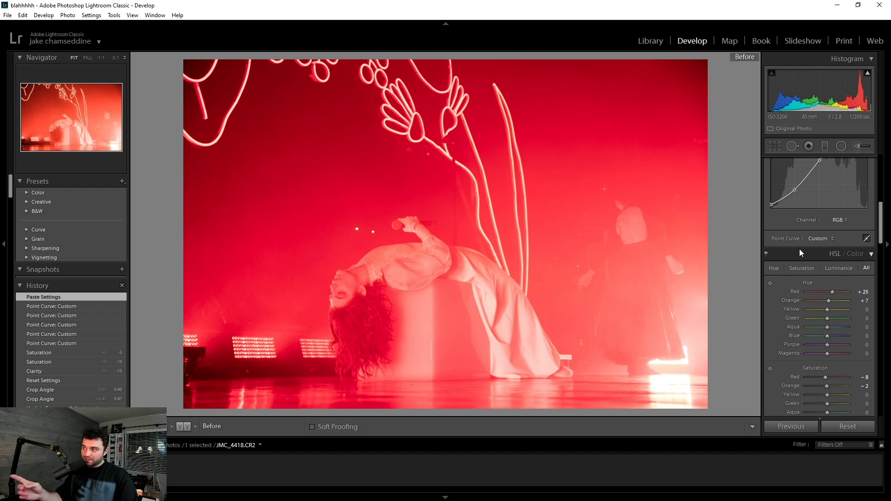
pyautogui.press('\\')
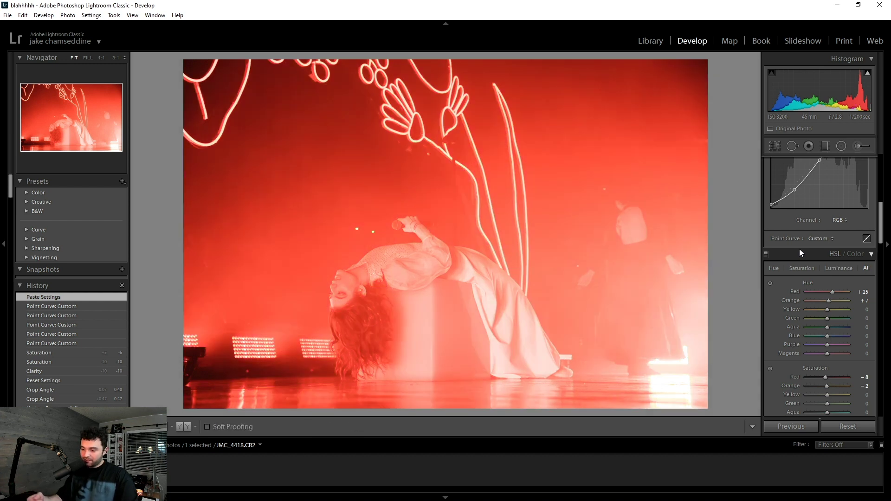
# Step: Isolate the photo with Lights Out, repeatedly compare before and after, and restore the full interface on the edited version
pyautogui.press('l')
pyautogui.press('l')
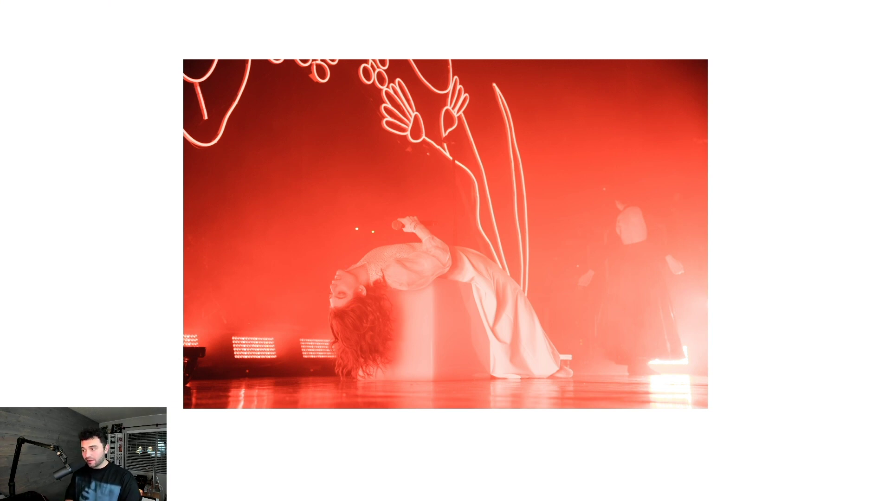
pyautogui.press('\\')
pyautogui.press('\\')
pyautogui.press('\\')
pyautogui.press('\\')
pyautogui.press('\\')
pyautogui.press('\\')
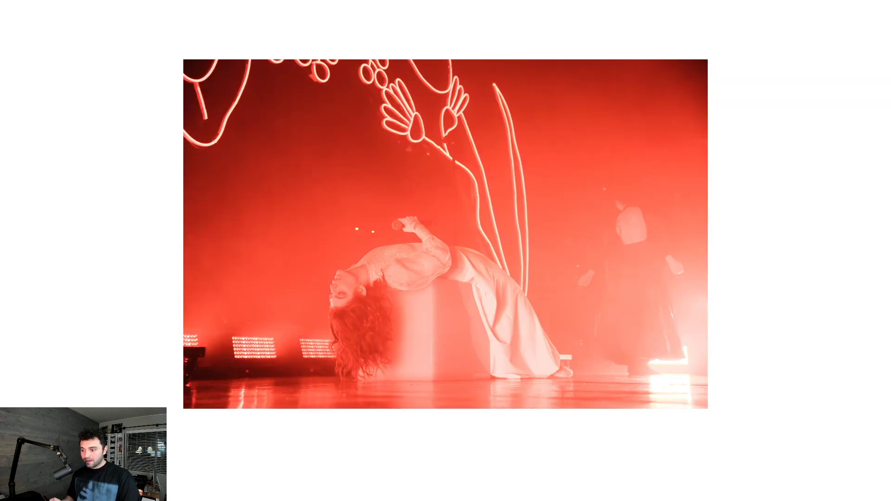
pyautogui.press('\\')
pyautogui.press('\\')
pyautogui.press('\\')
pyautogui.press('\\')
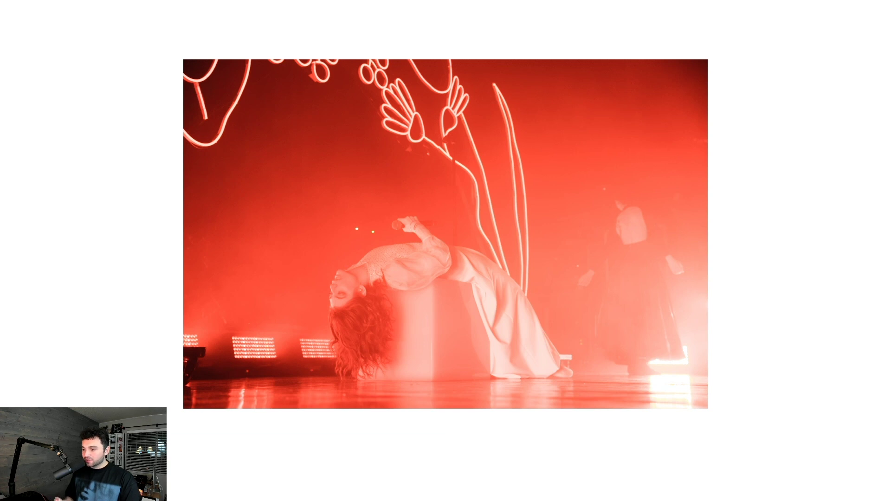
pyautogui.press('l')
pyautogui.press('\\')
pyautogui.press('\\')
pyautogui.press('\\')
pyautogui.press('\\')
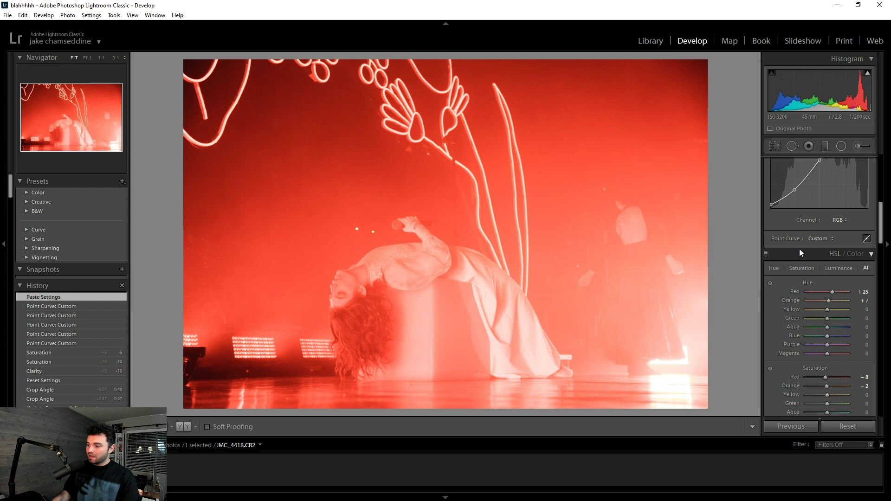
# Step: Set the sharpening Amount to 71 after comparing 70 and 0 on the performer's face at 1:1
pyautogui.scroll(-6, 812, 285)
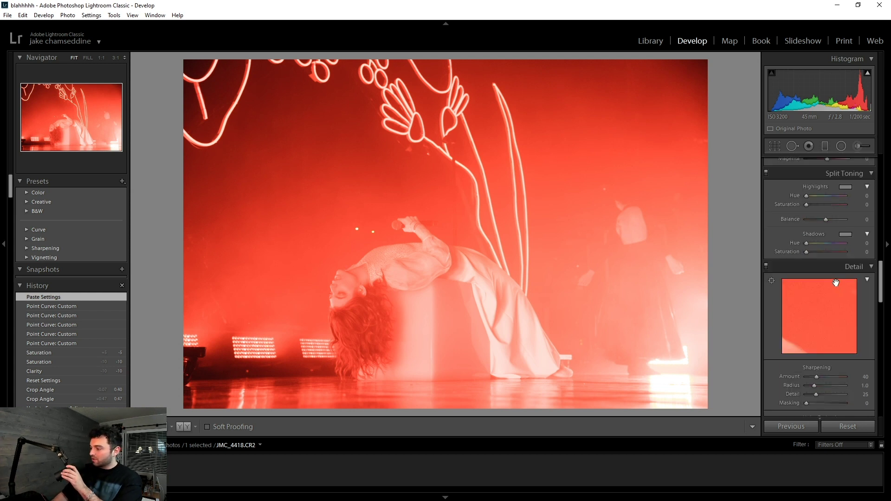
pyautogui.scroll(-2, 836, 281)
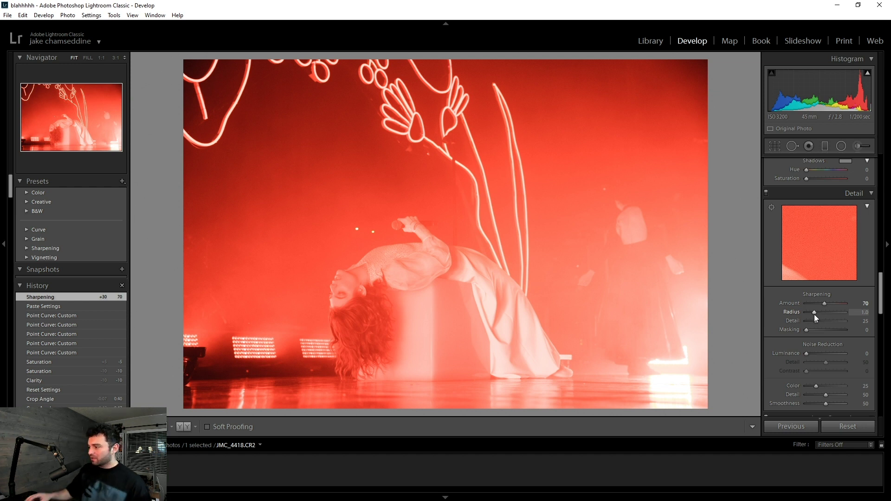
pyautogui.click(341, 290)
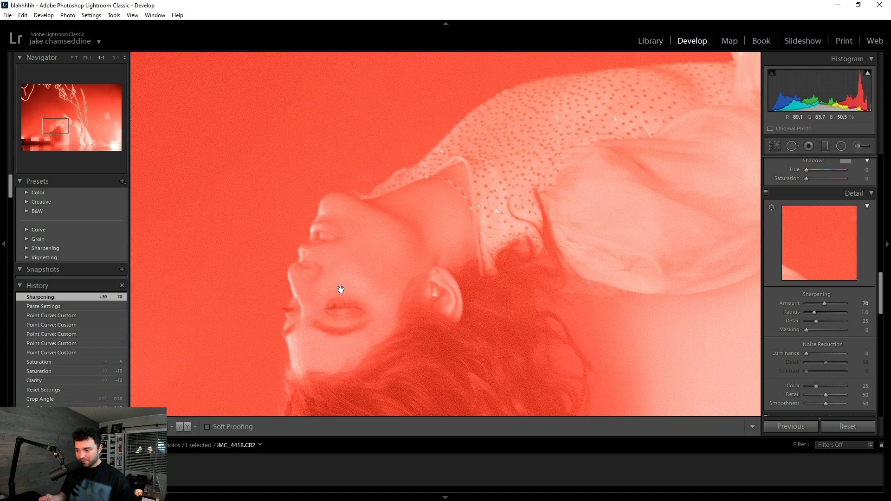
pyautogui.moveTo(825, 303); pyautogui.dragTo(768, 302)
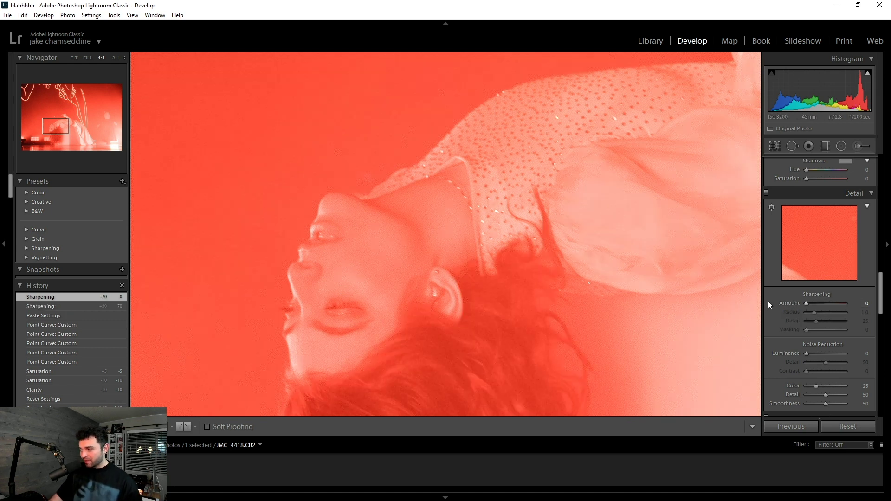
pyautogui.moveTo(823, 302); pyautogui.dragTo(825, 305)
pyautogui.click(643, 296)
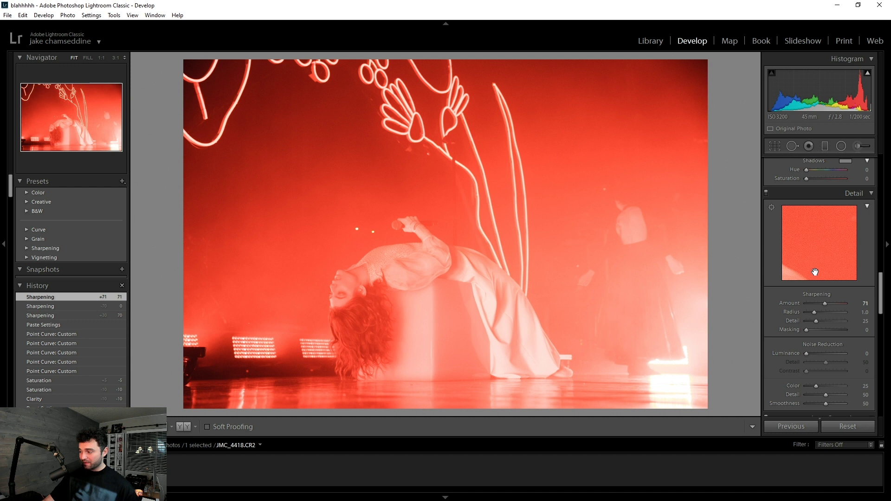
# Step: Try Luminance noise reduction at 100, inspect the performer's face up close and in the full frame, and reset it
pyautogui.scroll(-3, 820, 275)
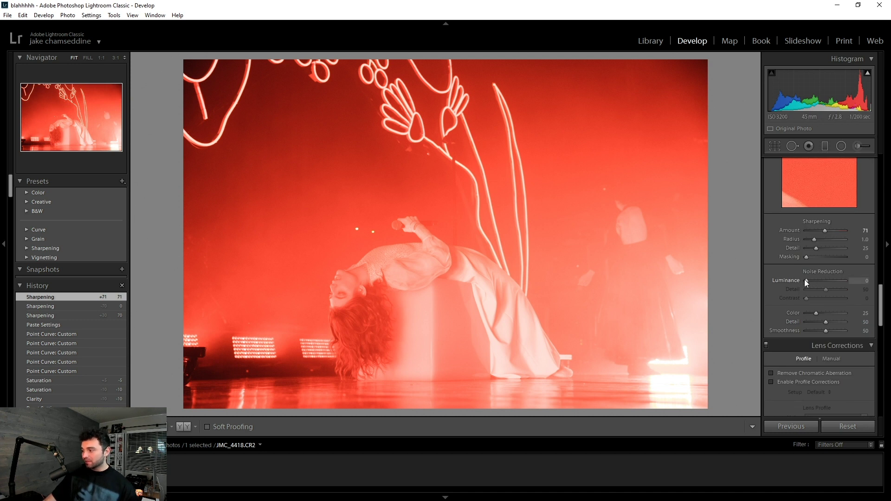
pyautogui.click(330, 311)
pyautogui.moveTo(804, 281); pyautogui.dragTo(848, 281)
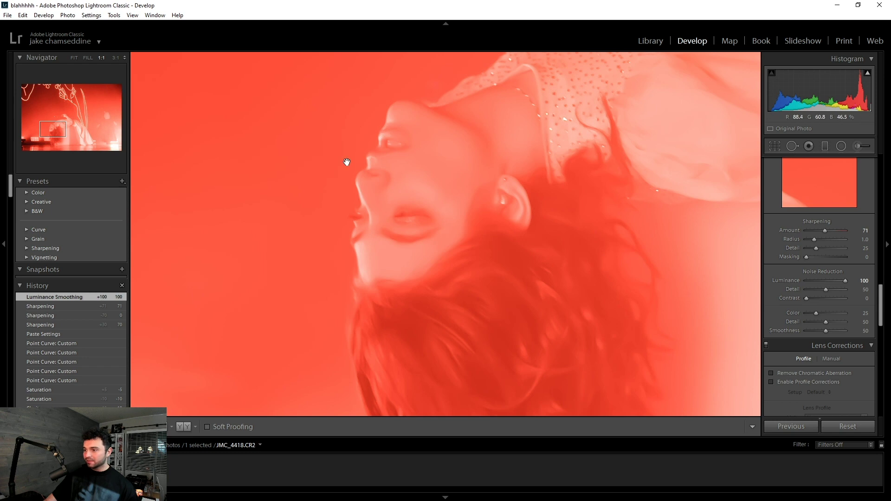
pyautogui.click(510, 343)
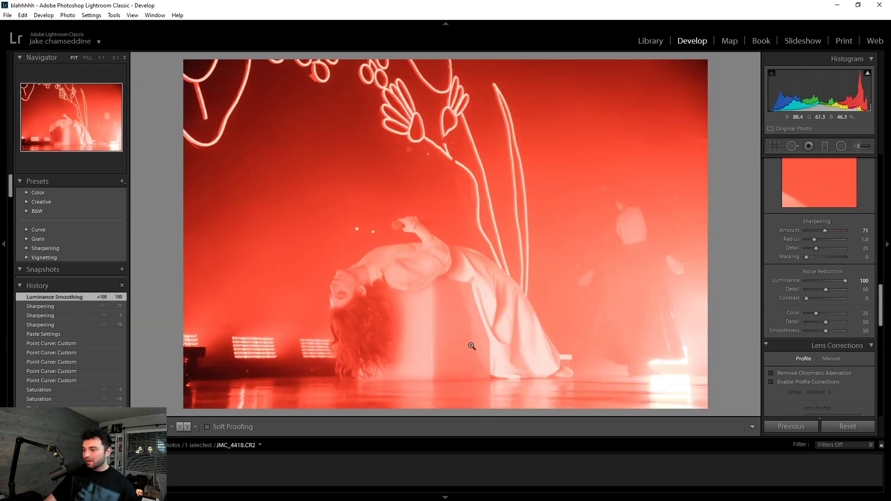
pyautogui.moveTo(333, 289); pyautogui.dragTo(462, 247)
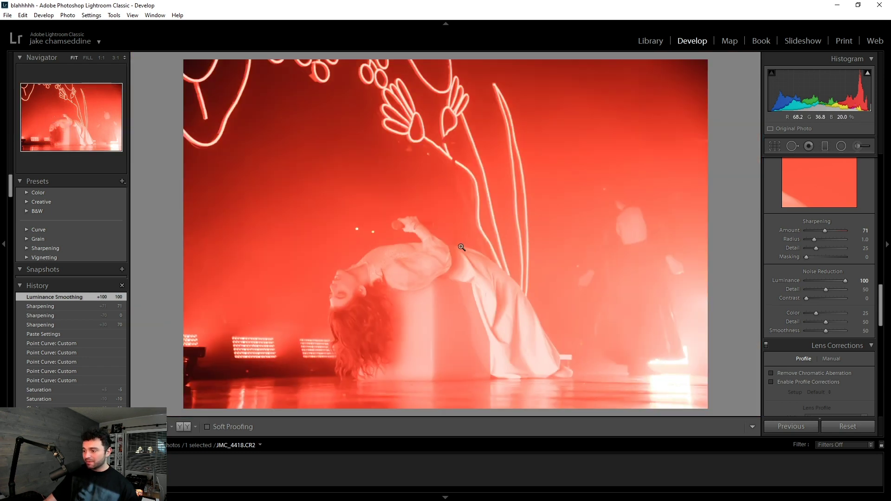
pyautogui.doubleClick(818, 280)
# Step: Set Luminance noise reduction to 10 and inspect the performer's face and clothing at 1:1
pyautogui.moveTo(490, 292); pyautogui.dragTo(427, 207)
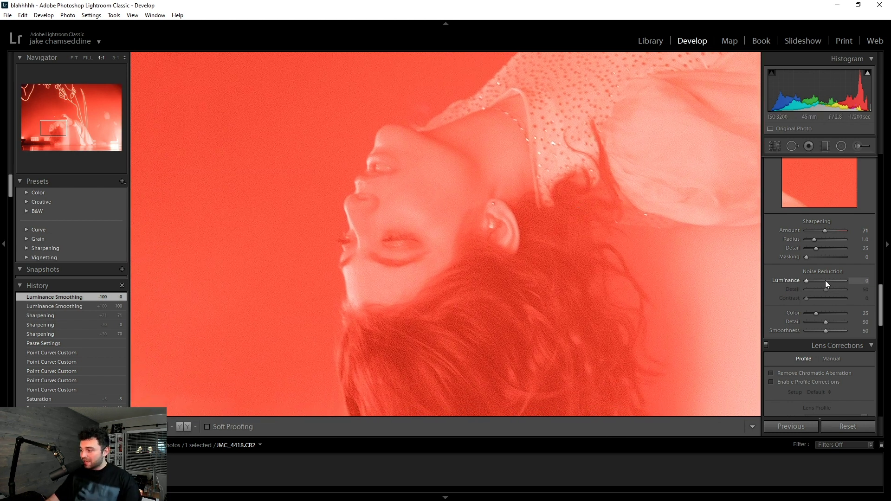
pyautogui.scroll(1, 826, 280)
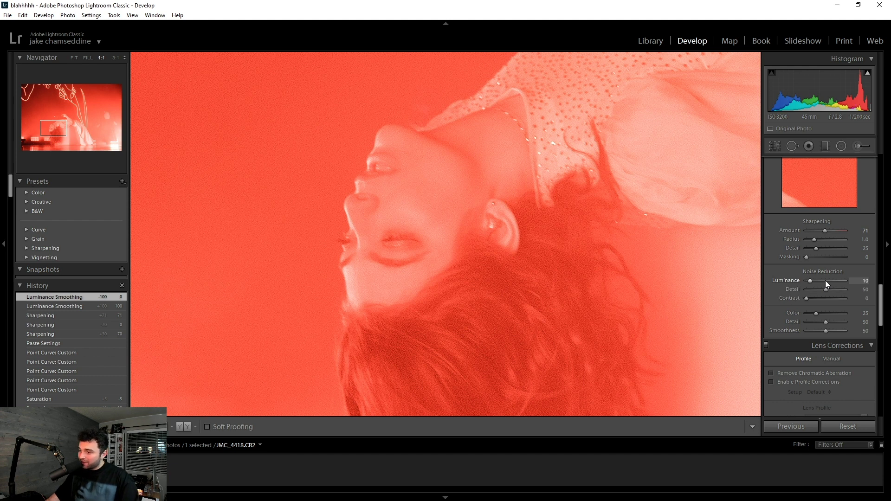
pyautogui.scroll(-1, 826, 281)
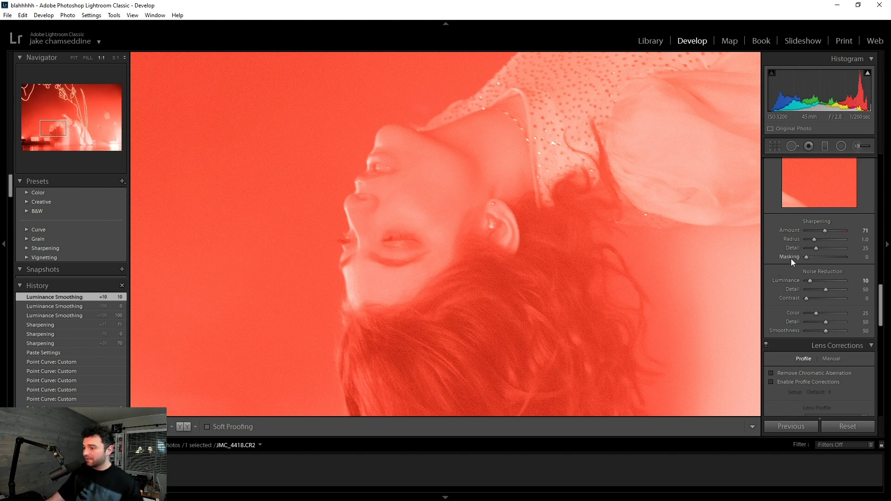
pyautogui.click(519, 246)
pyautogui.moveTo(519, 246); pyautogui.dragTo(667, 246)
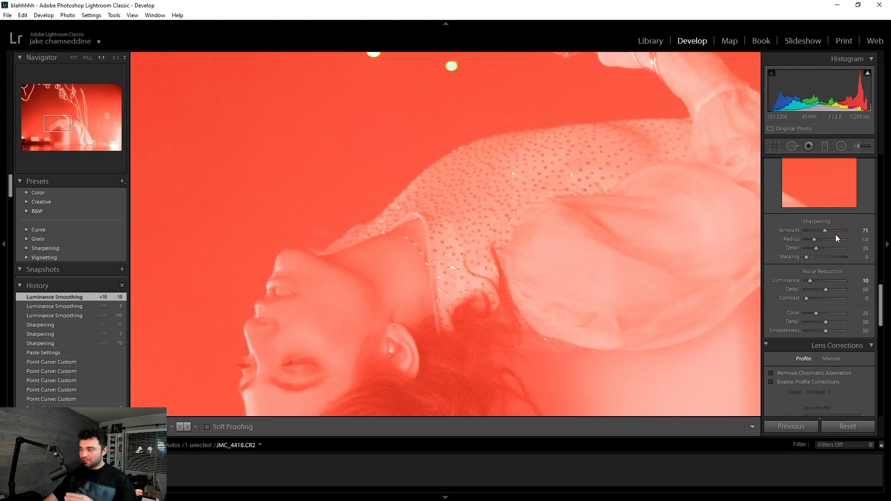
# Step: Try Transform with Vertical, Horizontal, Aspect, X Offset and Y Offset at +100, Rotate -10 and Scale 50, and reset all Transform settings
pyautogui.scroll(-3, 831, 234)
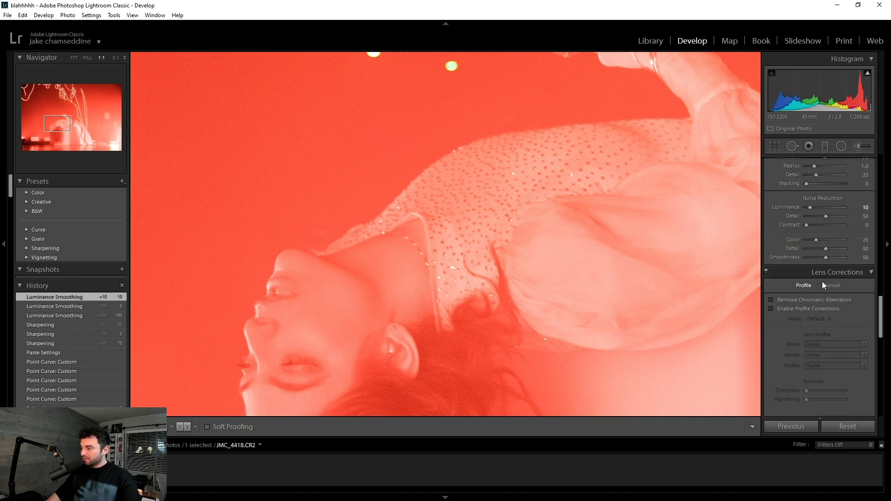
pyautogui.scroll(-2, 849, 307)
pyautogui.scroll(-3, 861, 280)
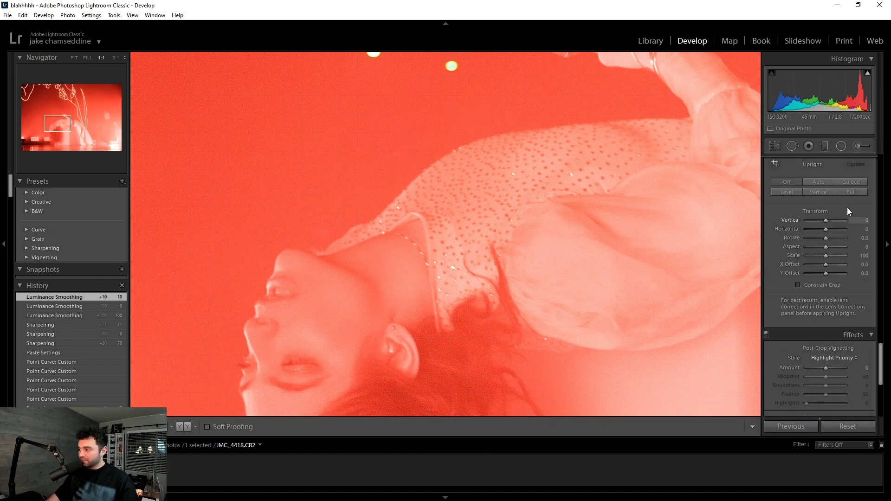
pyautogui.scroll(2, 787, 255)
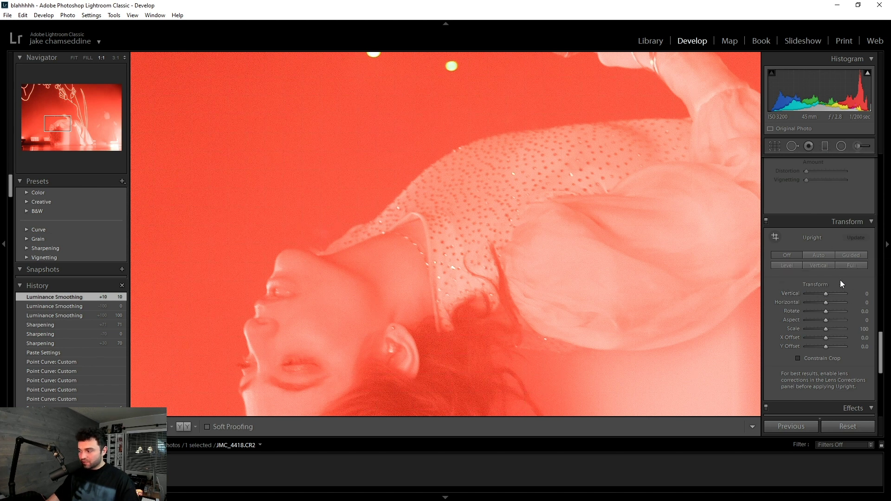
pyautogui.moveTo(825, 294); pyautogui.dragTo(857, 320)
pyautogui.press('z')
pyautogui.moveTo(826, 329); pyautogui.dragTo(853, 339)
pyautogui.moveTo(826, 347); pyautogui.dragTo(761, 319)
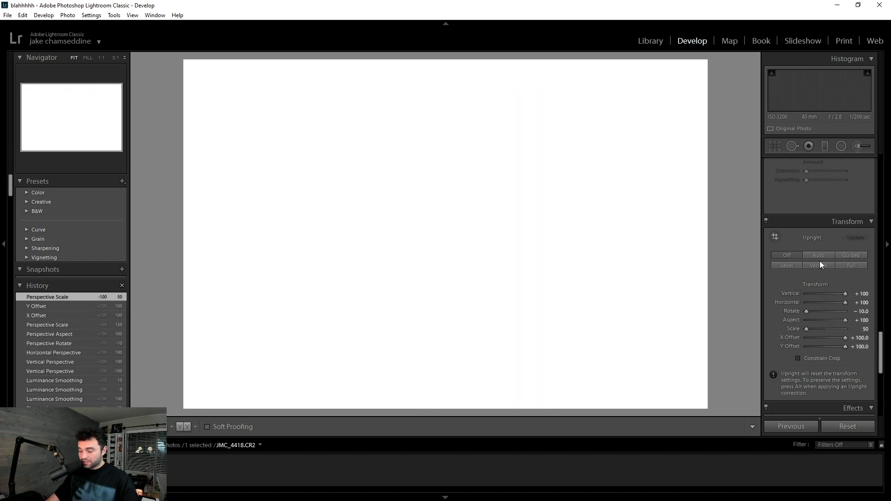
pyautogui.doubleClick(821, 241)
pyautogui.hotkey('ctrl', 'shift', 'r')
# Step: Try a post-crop vignette Amount of -100 in Effects, compare it with slighter values, and return it to 0
pyautogui.scroll(-3, 823, 285)
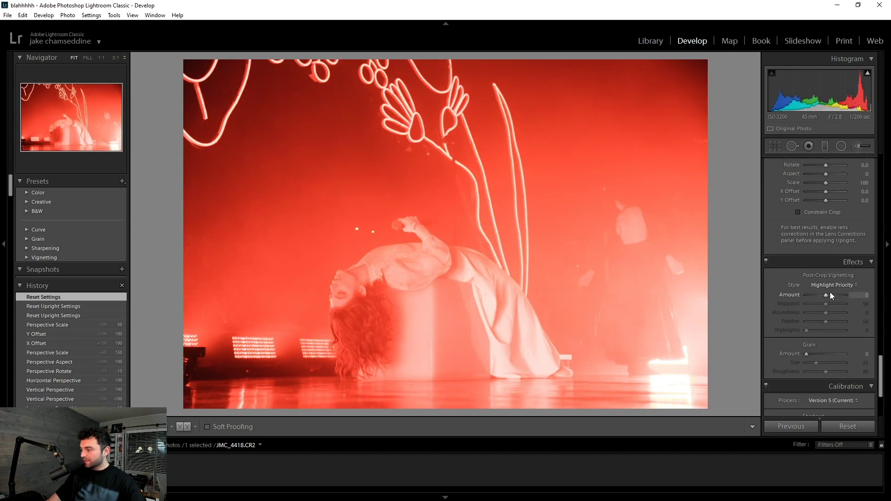
pyautogui.scroll(-2, 830, 291)
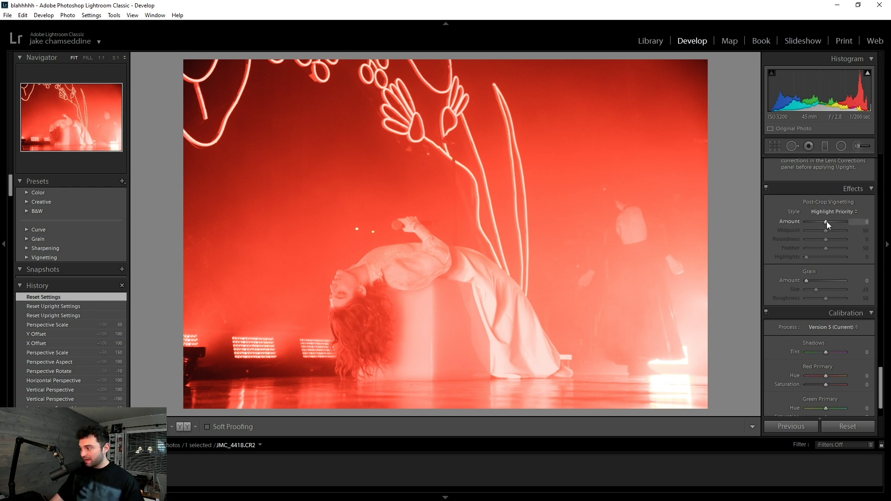
pyautogui.moveTo(826, 222); pyautogui.dragTo(793, 225)
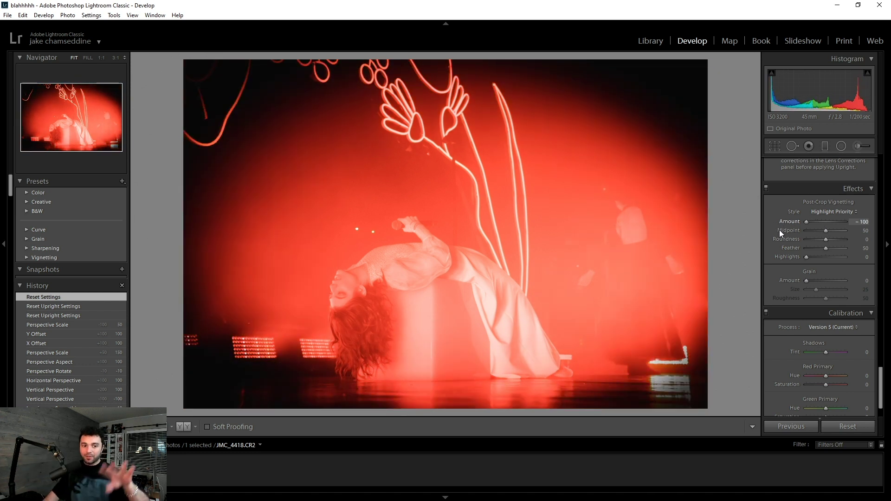
pyautogui.moveTo(806, 222); pyautogui.dragTo(826, 248)
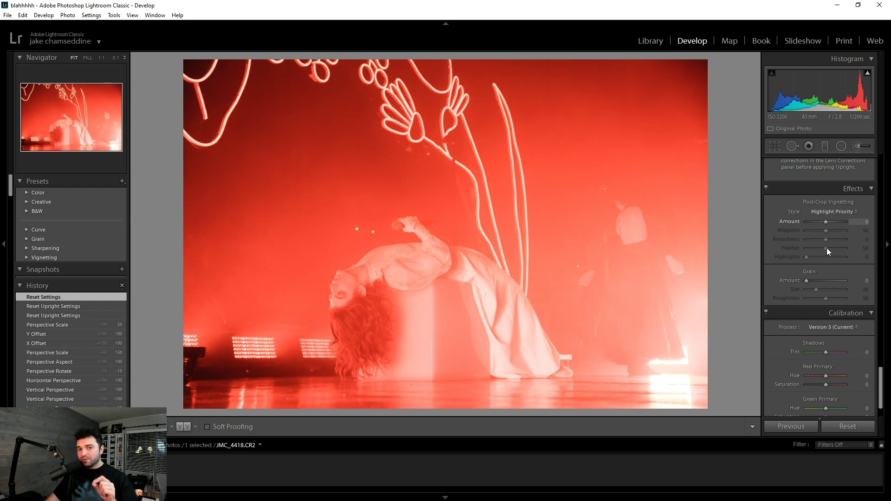
pyautogui.moveTo(827, 248); pyautogui.dragTo(826, 248)
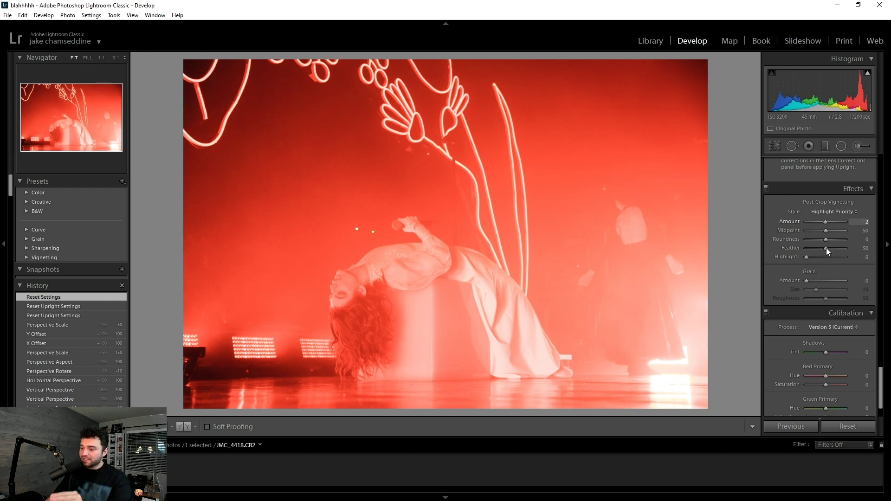
pyautogui.write('0')
pyautogui.press('Return')
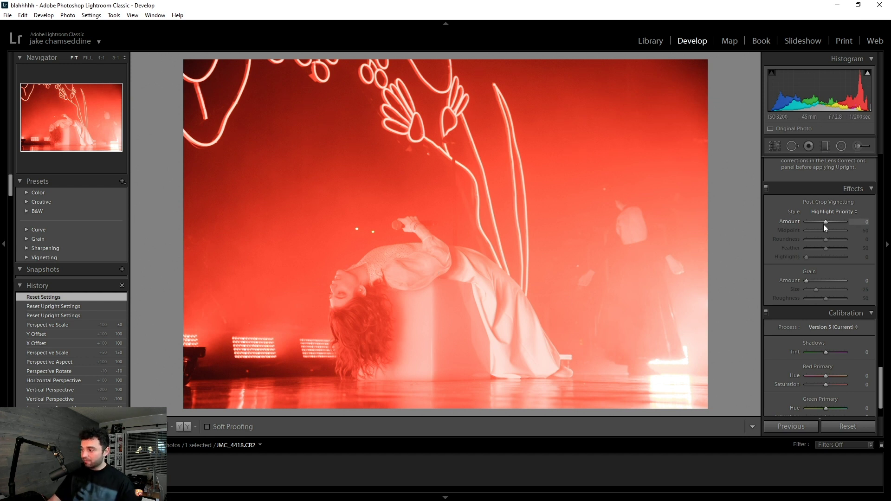
# Step: Set the post-crop vignette Amount to -15
pyautogui.press('Down')
pyautogui.press('Down')
pyautogui.press('Down')
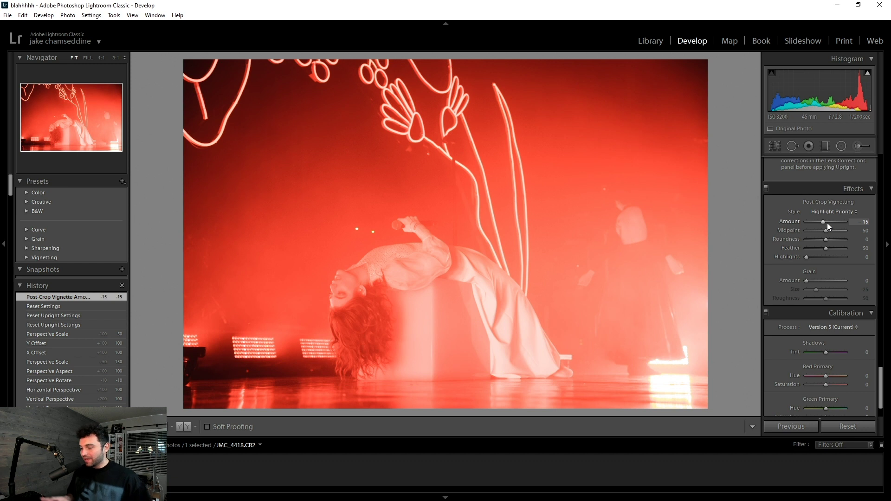
# Step: Set the grain Amount to 5 after trying 100 and inspecting the performer at 1:1
pyautogui.scroll(-2, 812, 238)
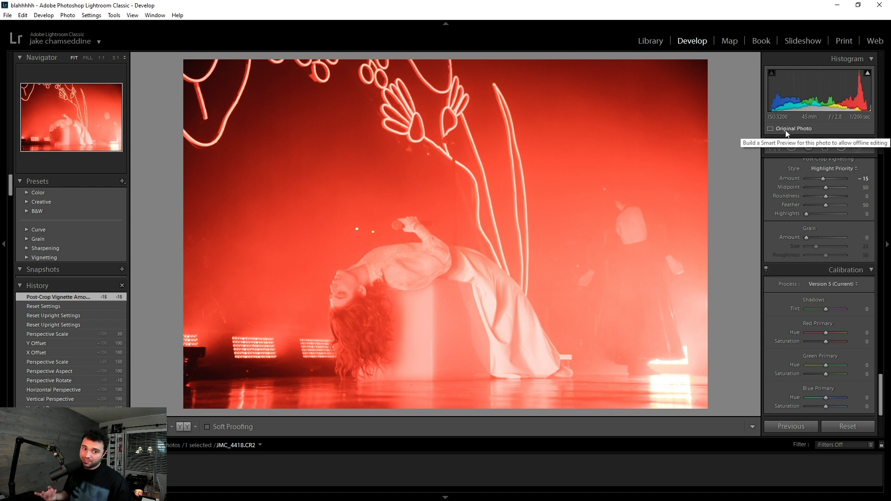
pyautogui.moveTo(826, 236); pyautogui.dragTo(846, 238)
pyautogui.click(273, 243)
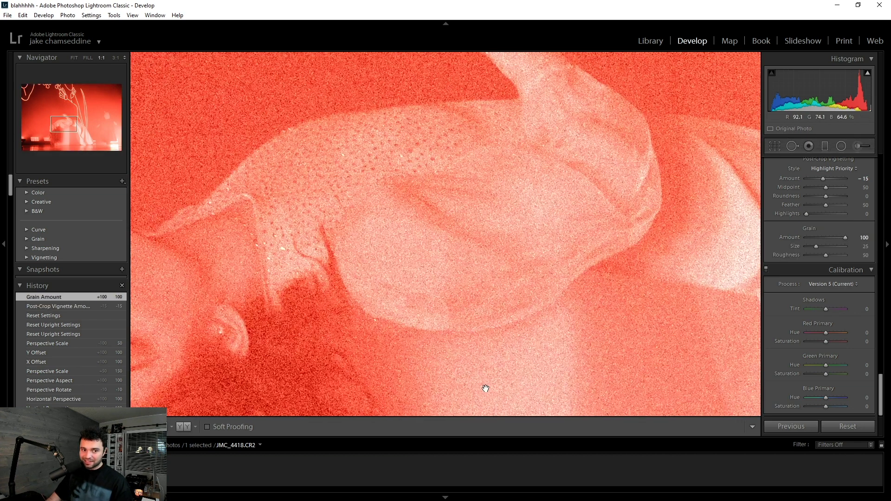
pyautogui.moveTo(845, 238); pyautogui.dragTo(718, 229)
pyautogui.press('Up')
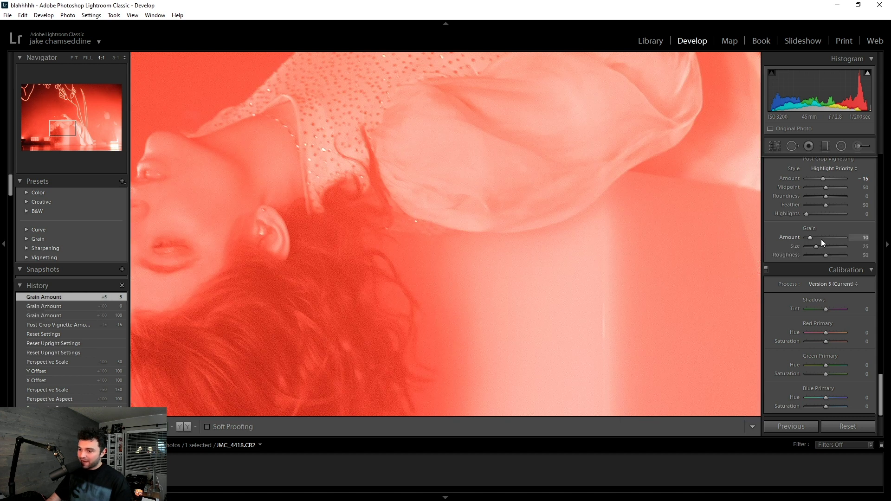
pyautogui.click(645, 271)
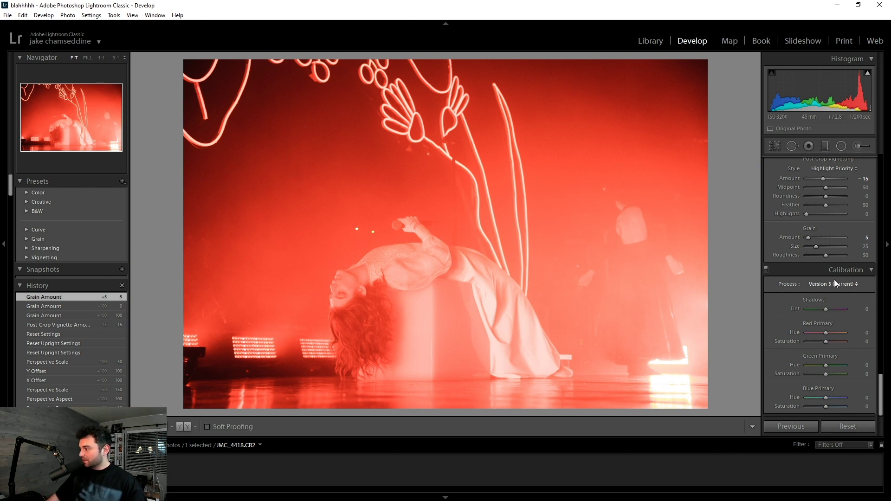
# Step: Return to the Basic adjustments and compare the photo's before and after views
pyautogui.scroll(3, 833, 282)
pyautogui.scroll(10, 832, 283)
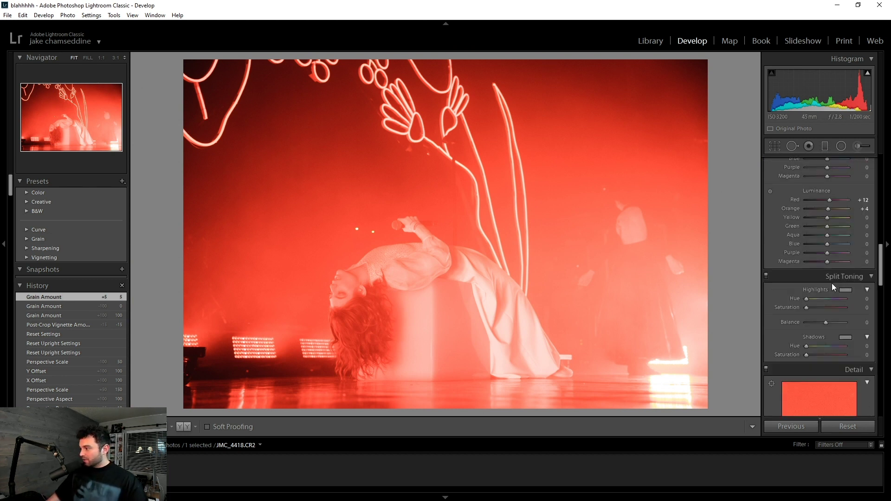
pyautogui.scroll(6, 832, 283)
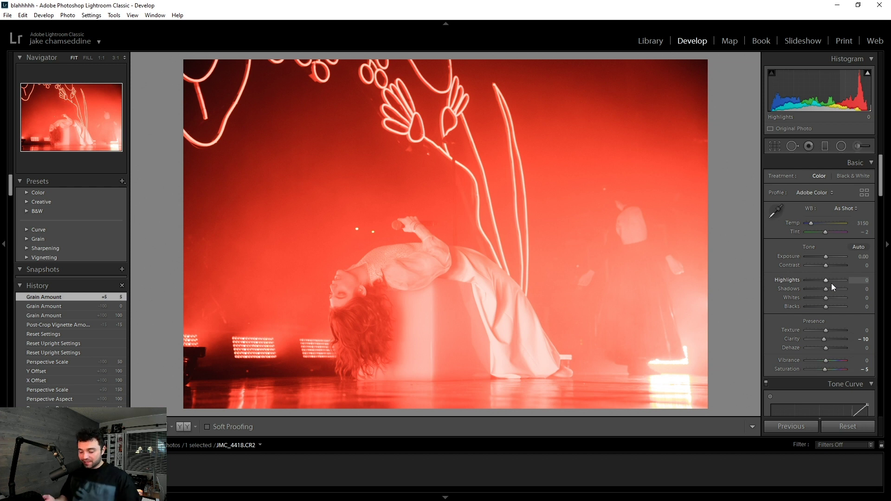
pyautogui.press('\\')
pyautogui.press('\\')
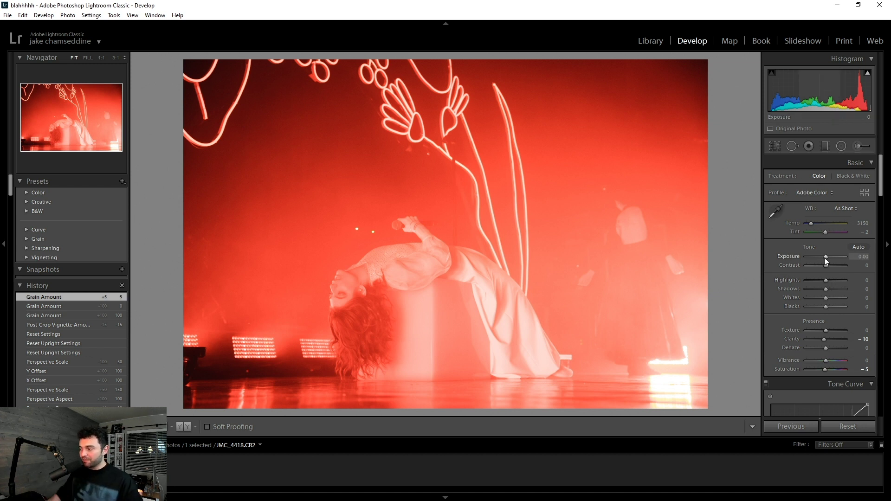
# Step: Try to raise the midtone point of the RGB tone curve, and undo the change
pyautogui.scroll(-5, 825, 258)
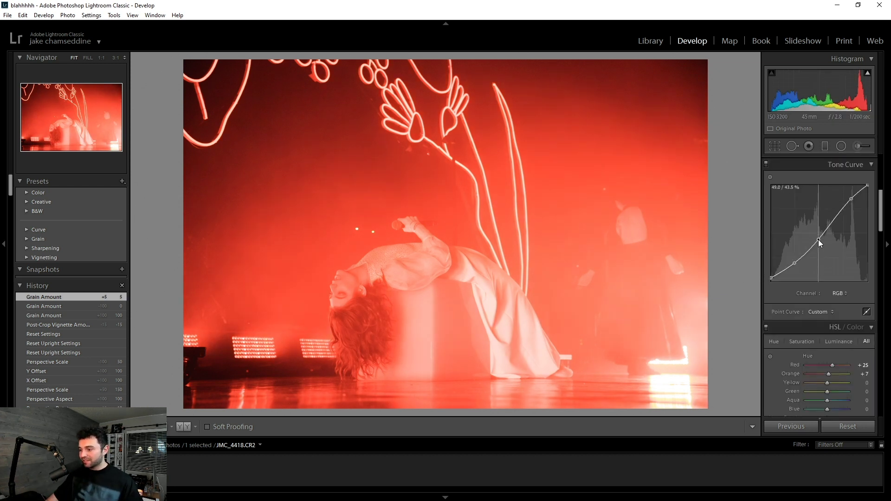
pyautogui.moveTo(819, 240); pyautogui.dragTo(825, 234)
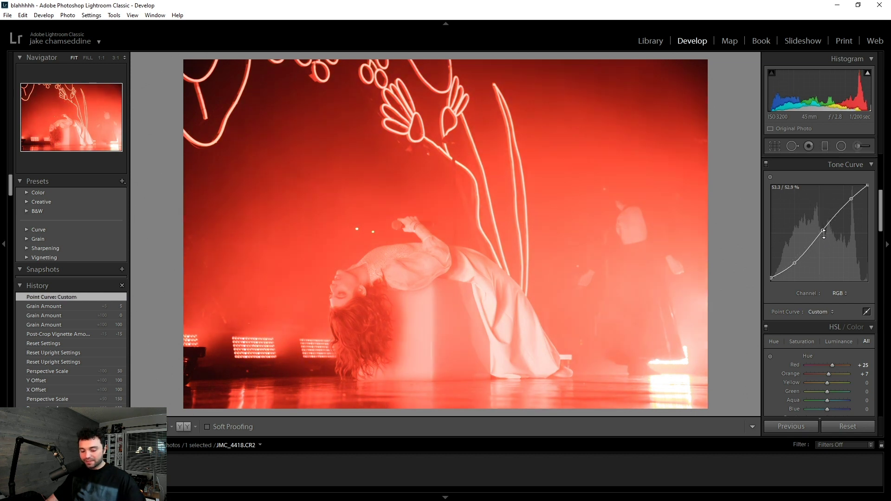
pyautogui.hotkey('ctrl', 'z')
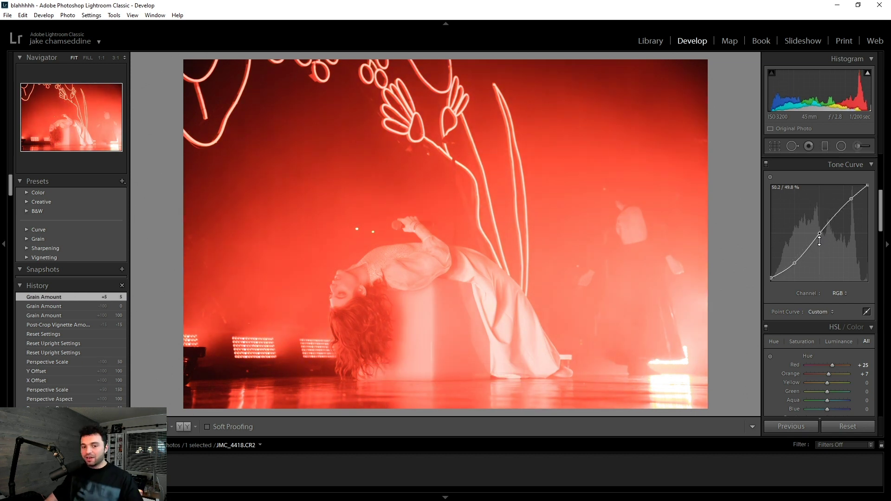
# Step: Set Contrast to +10, Highlights to +38, Shadows to -36, Whites to -2 and Blacks to -29, and compare with the before view
pyautogui.scroll(5, 824, 246)
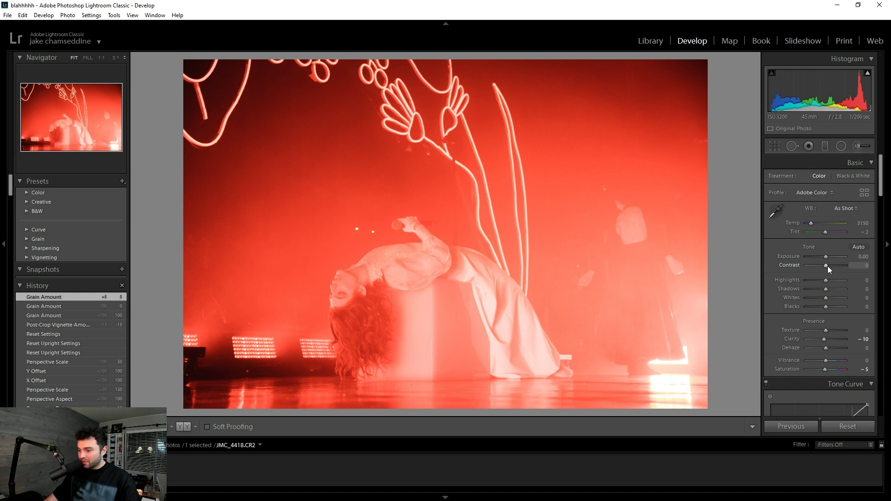
pyautogui.moveTo(829, 266); pyautogui.dragTo(820, 307)
pyautogui.press('\\')
pyautogui.press('\\')
pyautogui.press('\\')
pyautogui.press('\\')
pyautogui.press('\\')
pyautogui.press('\\')
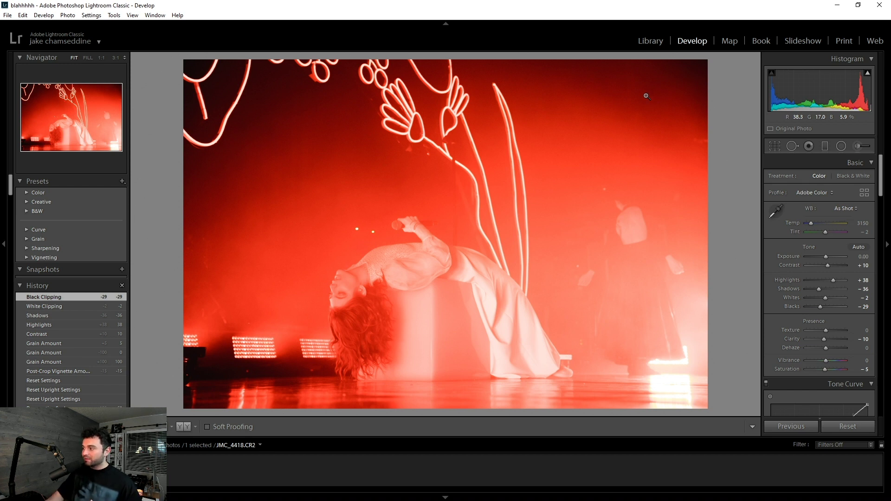
# Step: Add a diagonal graduated filter from the photo's upper-right corner toward the performer, with Exposure -4.00 and Contrast 100
pyautogui.click(829, 148)
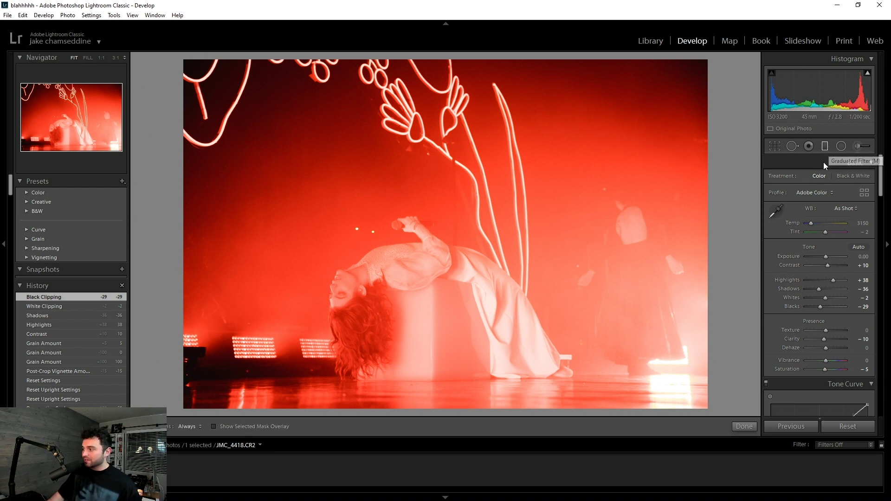
pyautogui.moveTo(685, 75); pyautogui.dragTo(456, 303)
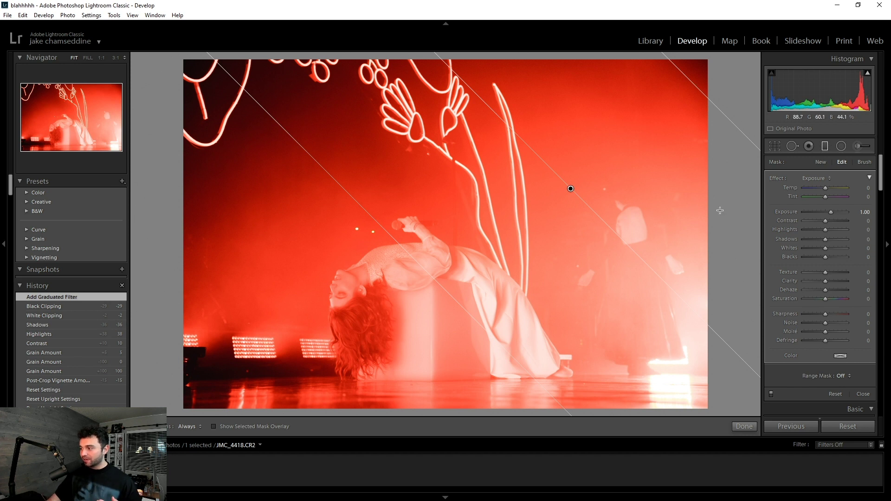
pyautogui.moveTo(831, 212); pyautogui.dragTo(859, 222)
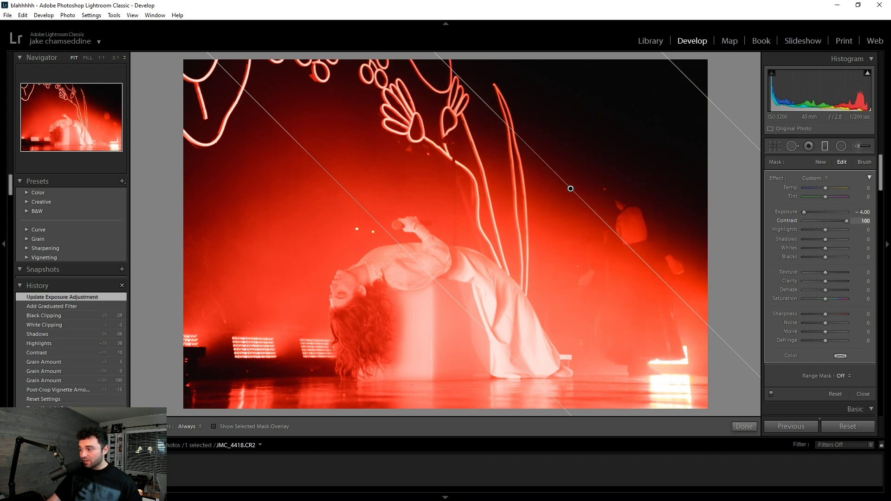
# Step: Shift the graduated filter's outer edge inward to darken more of the upper-right background, close the filter, and compare before and after
pyautogui.moveTo(724, 114); pyautogui.dragTo(663, 182)
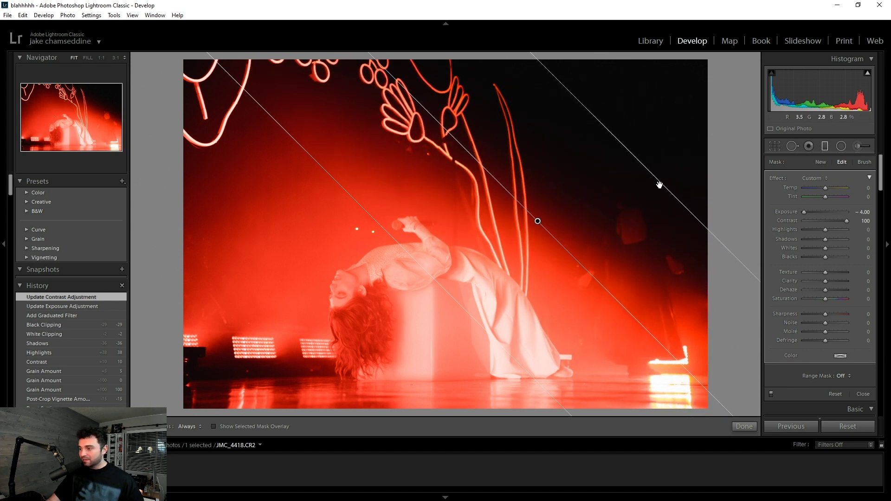
pyautogui.moveTo(537, 218); pyautogui.dragTo(537, 219)
pyautogui.click(825, 148)
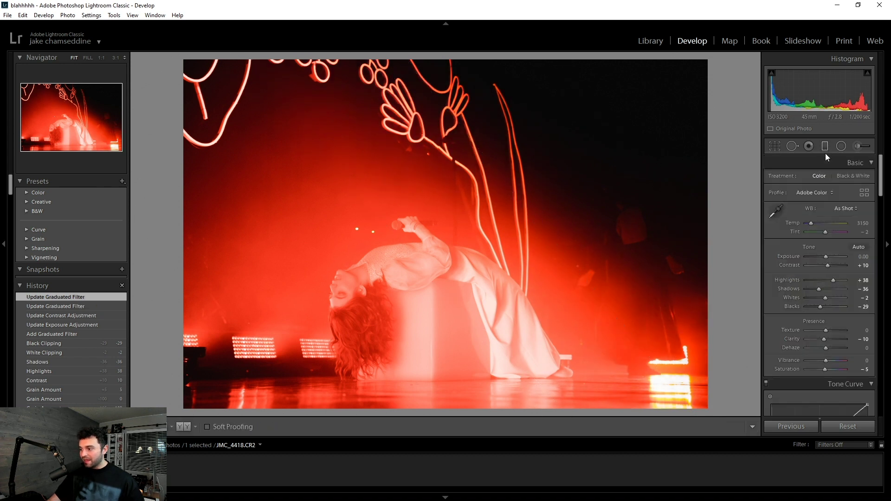
pyautogui.press('\\')
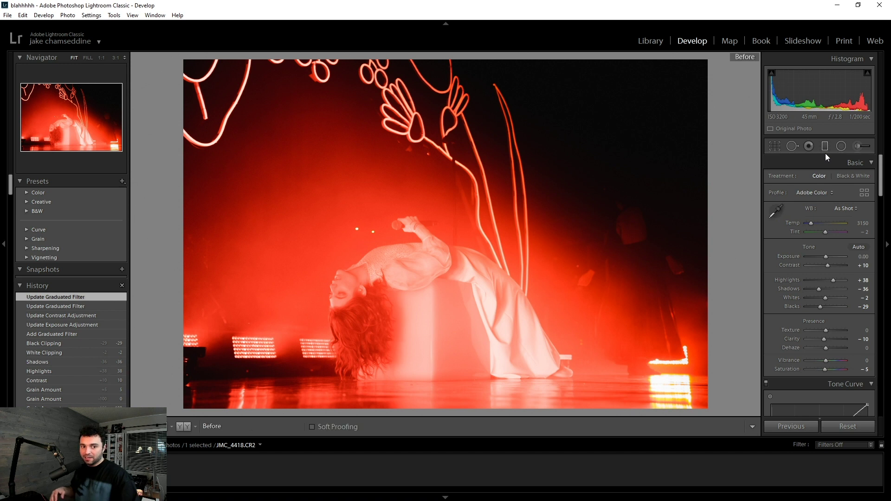
pyautogui.press('\\')
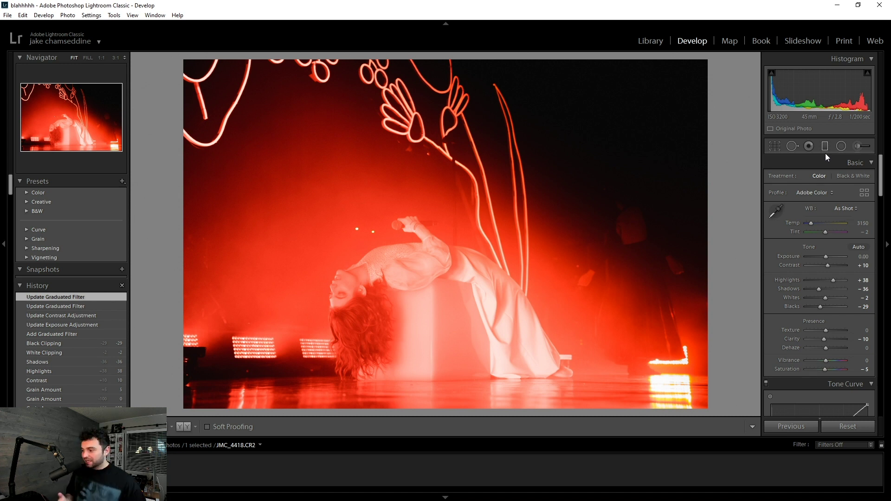
# Step: Add a radial filter over the performer's face at 1:1 and rotate its ellipse to follow the tilted face
pyautogui.click(335, 296)
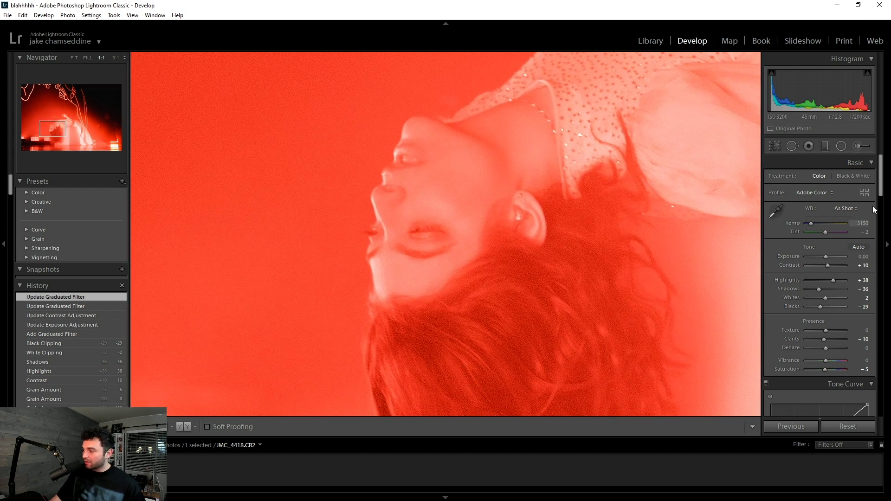
pyautogui.click(841, 145)
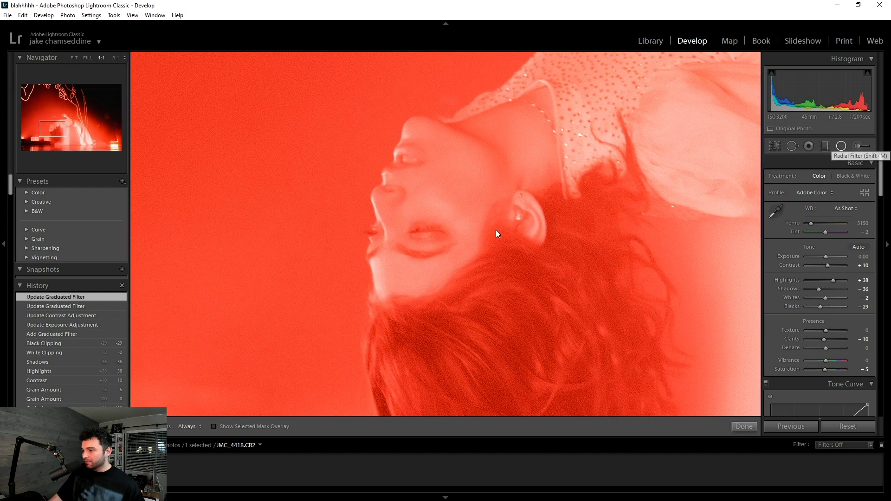
pyautogui.moveTo(419, 175); pyautogui.dragTo(441, 225)
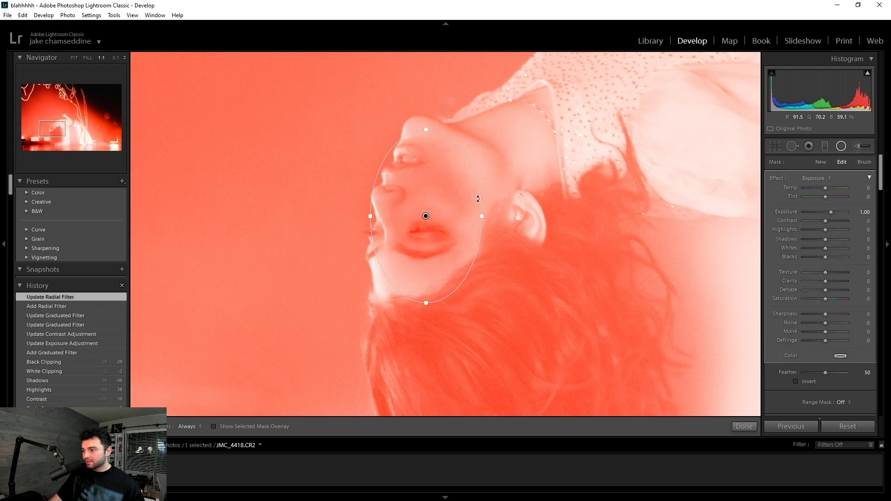
pyautogui.moveTo(481, 195); pyautogui.dragTo(446, 206)
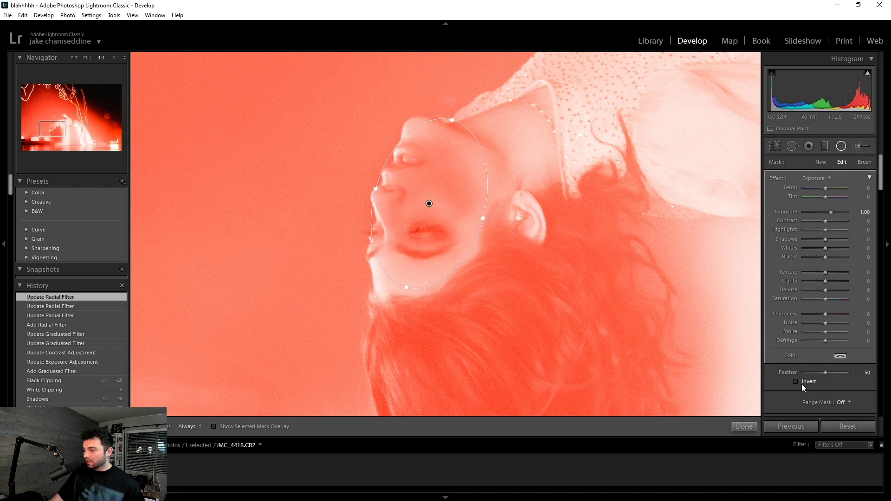
# Step: Invert the radial filter's mask so it affects only the face, fine-tune its Exposure, and close the filter
pyautogui.click(797, 382)
pyautogui.moveTo(834, 212); pyautogui.dragTo(827, 213)
pyautogui.click(866, 211)
pyautogui.write('0')
pyautogui.press('Return')
pyautogui.moveTo(824, 213); pyautogui.dragTo(837, 229)
pyautogui.click(841, 147)
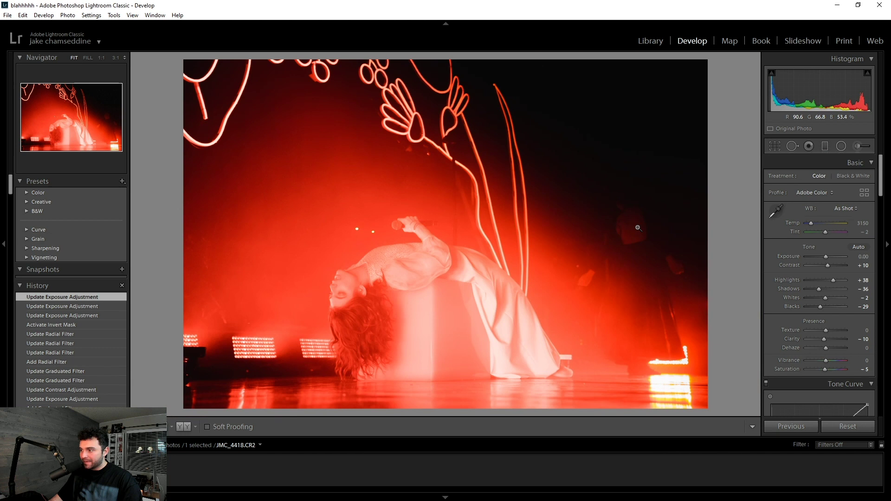
# Step: Compare the whole photo repeatedly between its before and after views
pyautogui.click(725, 241)
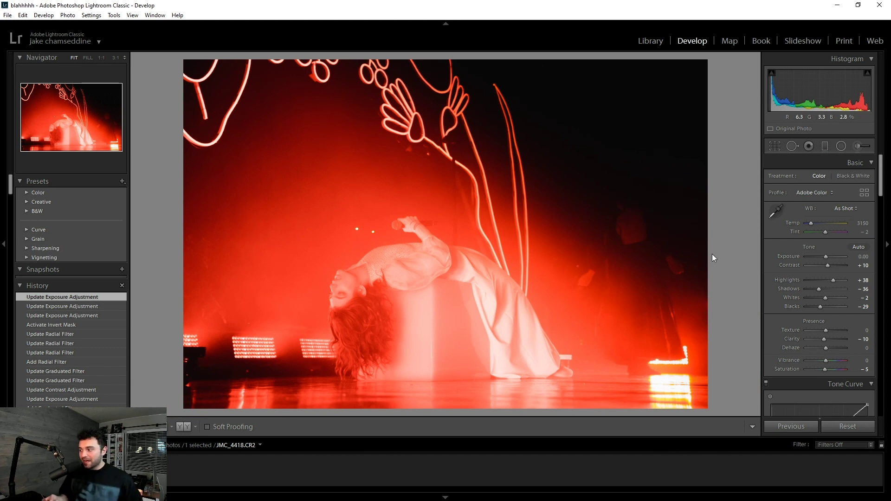
pyautogui.press('\\')
pyautogui.press('\\')
pyautogui.press('\\')
pyautogui.press('\\')
pyautogui.press('\\')
pyautogui.press('\\')
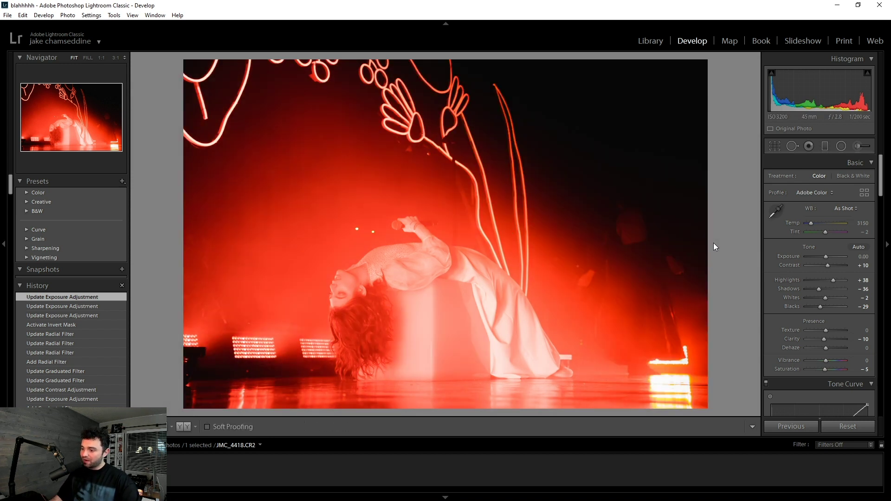
# Step: Straighten the red concert photo by rotating the crop slightly clockwise, and compare the result with its before view
pyautogui.click(775, 146)
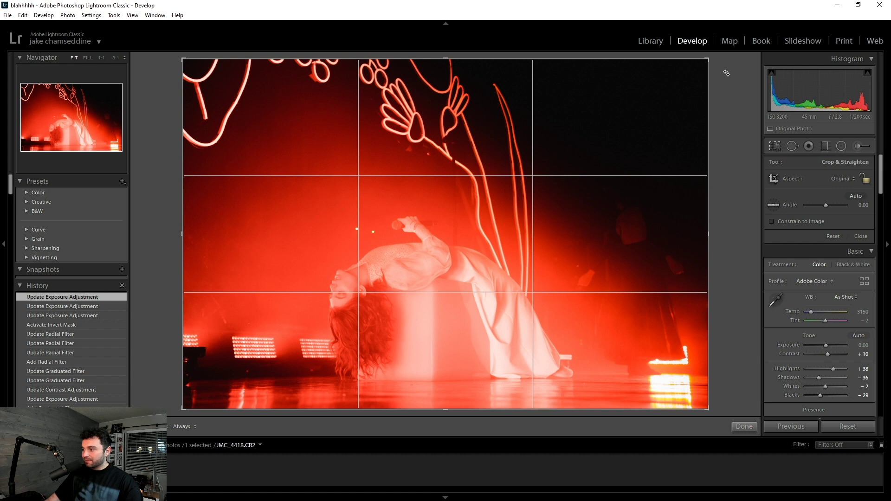
pyautogui.moveTo(727, 73); pyautogui.dragTo(730, 75)
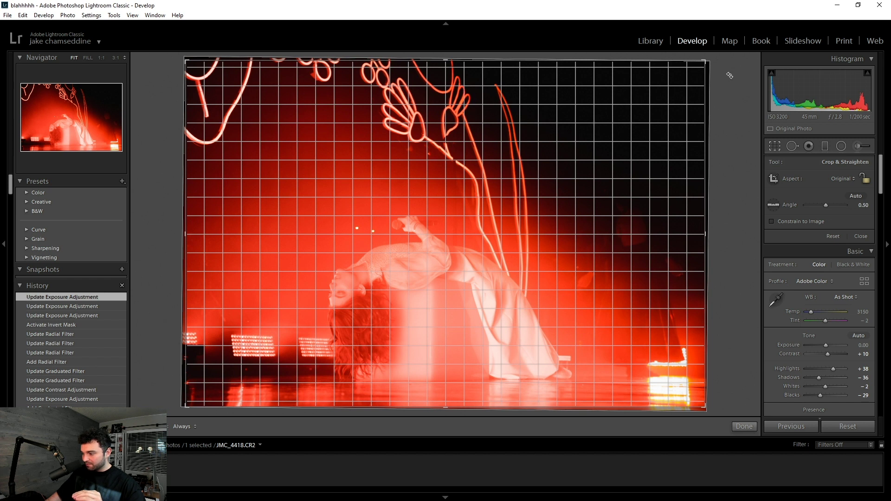
pyautogui.moveTo(730, 75); pyautogui.dragTo(736, 84)
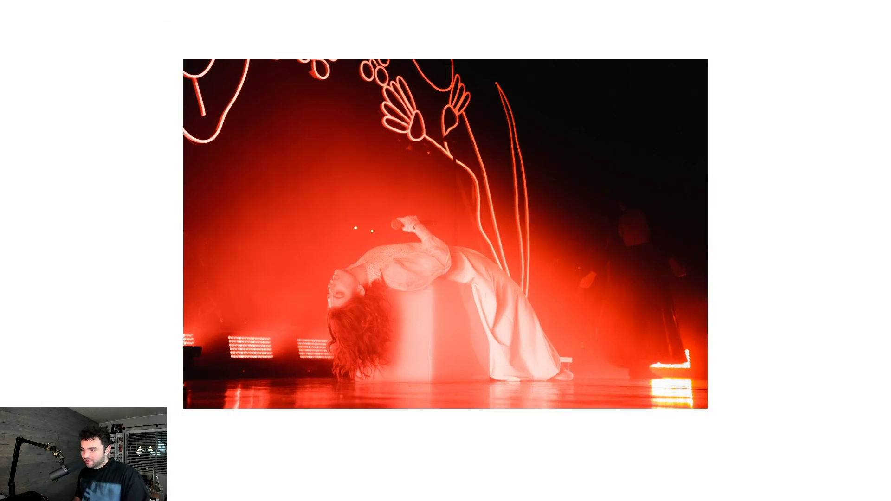
pyautogui.press('\\')
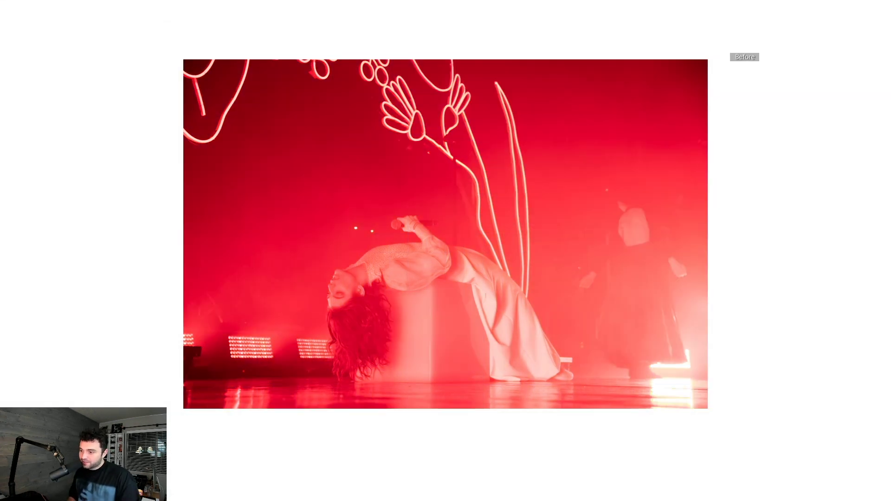
pyautogui.press('\\')
pyautogui.press('\\')
pyautogui.press('\\')
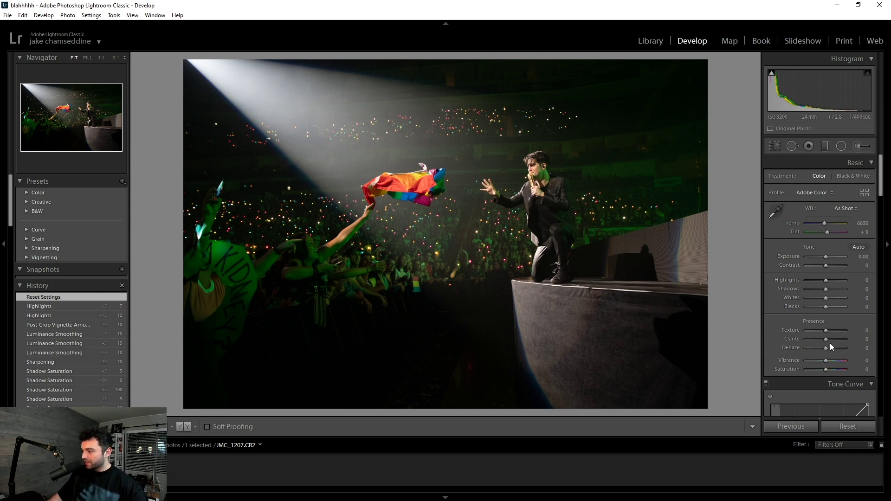
# Step: On JMC_1207, set Clarity to -10 and Saturation to -5, and add midtone, highlight and shadow points to the RGB tone curve
pyautogui.press('Down')
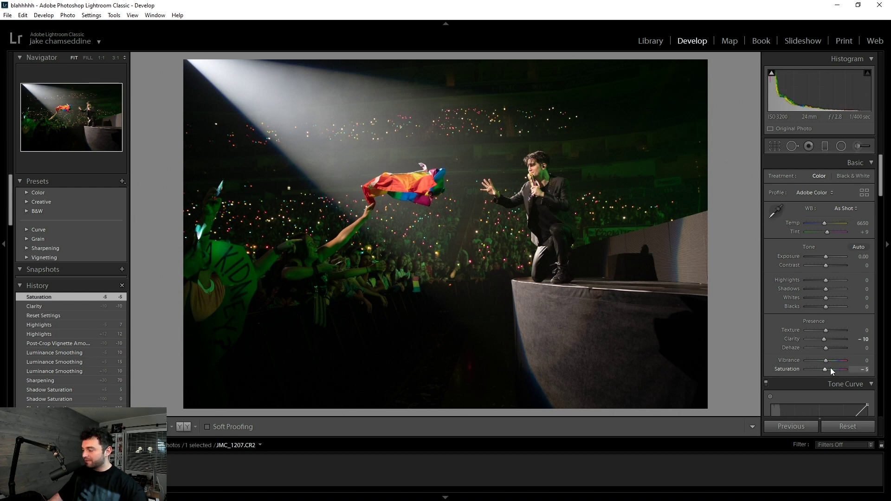
pyautogui.scroll(-5, 831, 368)
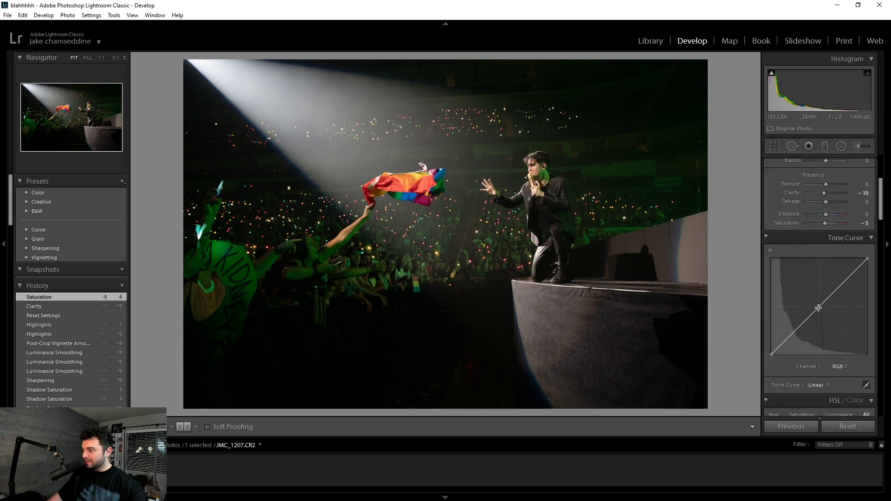
pyautogui.click(819, 307)
pyautogui.click(850, 278)
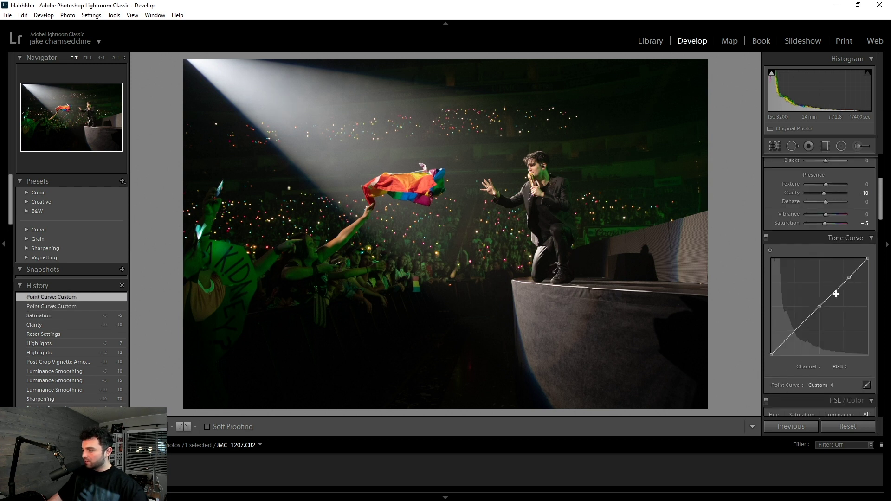
pyautogui.click(789, 337)
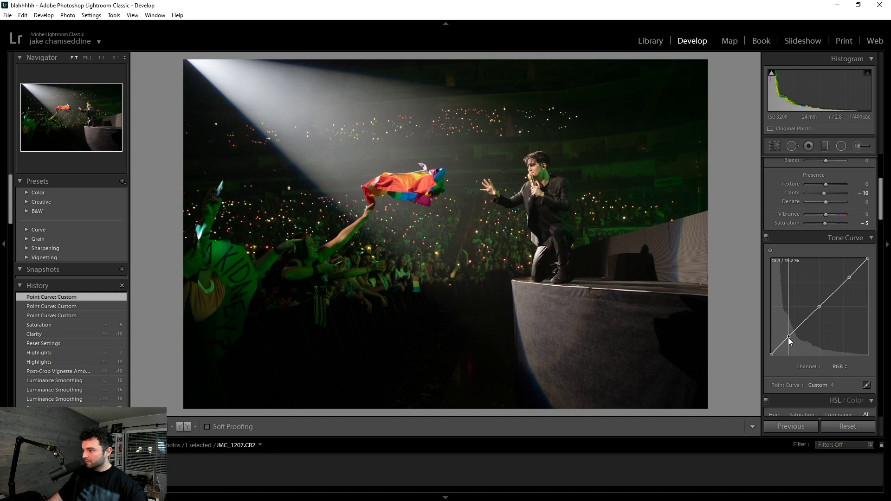
# Step: Shape the tone curve into a gentle S with lowered shadows, lifted blacks, and raised highlights and midtones, and compare before and after
pyautogui.moveTo(789, 338); pyautogui.dragTo(791, 342)
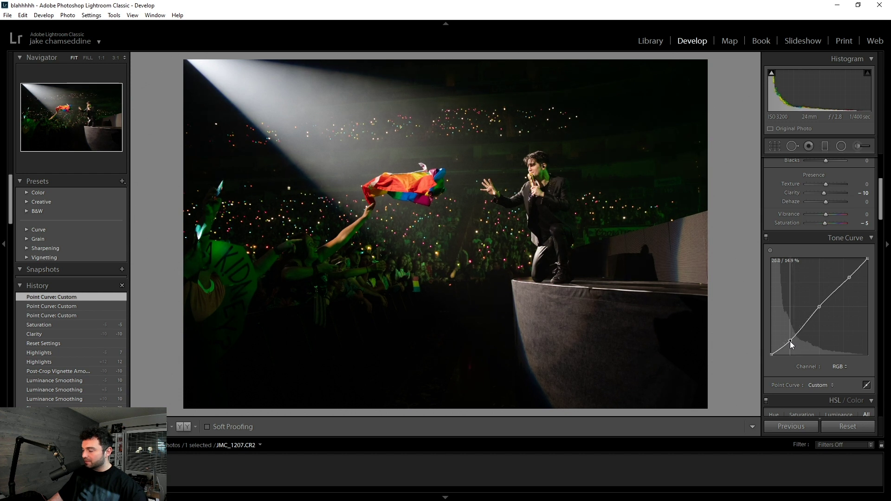
pyautogui.moveTo(772, 355); pyautogui.dragTo(769, 355)
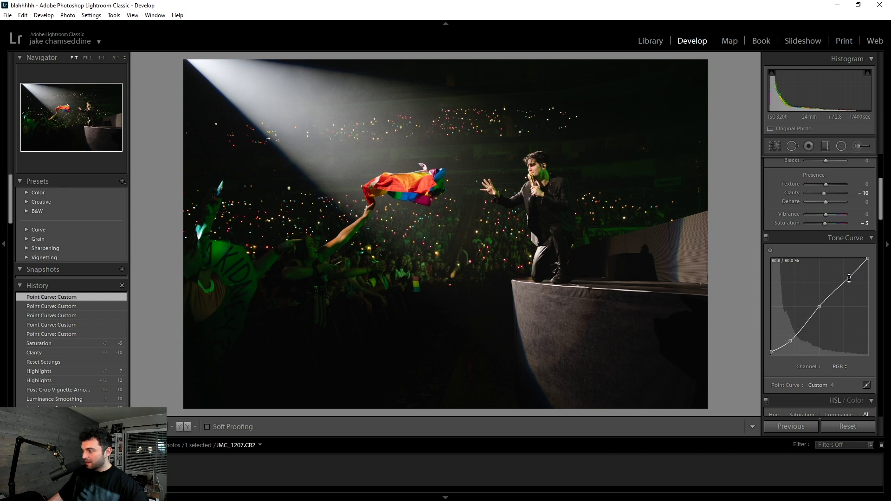
pyautogui.moveTo(849, 279)
pyautogui.mouseDown()
pyautogui.moveTo(852, 266)
pyautogui.moveTo(852, 276)
pyautogui.mouseUp()
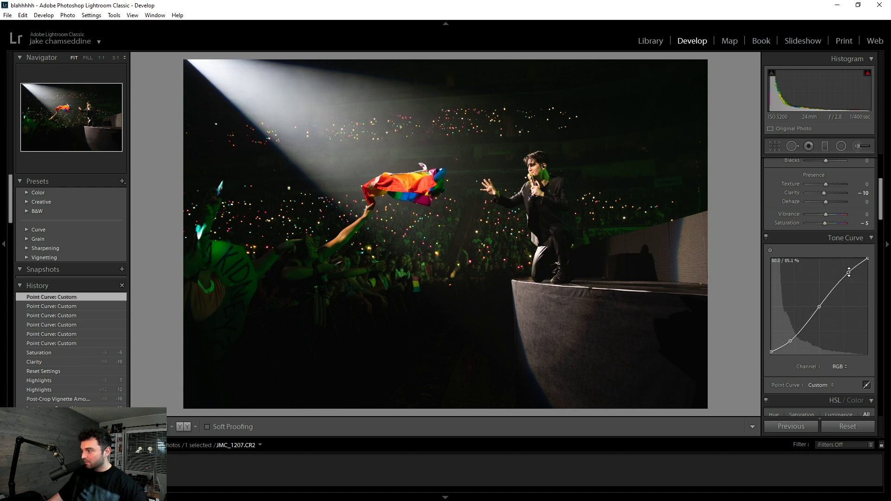
pyautogui.moveTo(820, 307); pyautogui.dragTo(821, 307)
pyautogui.press('\\')
pyautogui.press('\\')
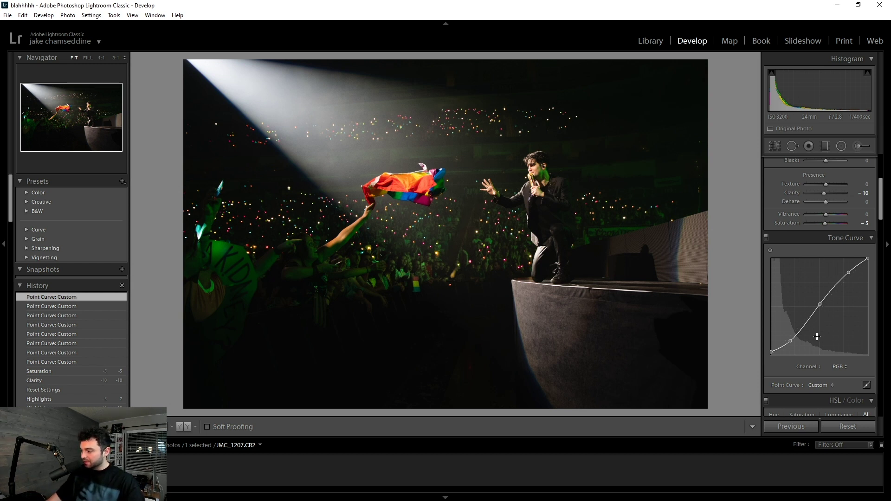
# Step: Use targeted HSL adjustments to shift the flag's hues (Orange +15, Blue -11) and reduce color saturation (Red -35, Green -13)
pyautogui.scroll(-5, 835, 320)
pyautogui.click(770, 210)
pyautogui.moveTo(421, 187)
pyautogui.mouseDown()
pyautogui.moveTo(412, 205)
pyautogui.moveTo(409, 185)
pyautogui.moveTo(396, 197)
pyautogui.moveTo(411, 183)
pyautogui.moveTo(410, 205)
pyautogui.mouseUp()
pyautogui.click(770, 296)
pyautogui.moveTo(603, 255); pyautogui.dragTo(603, 259)
# Step: Use targeted adjustments to set luminance to Red -3, Orange -5, Yellow +24 and Green +5, and compare before and after
pyautogui.click(770, 381)
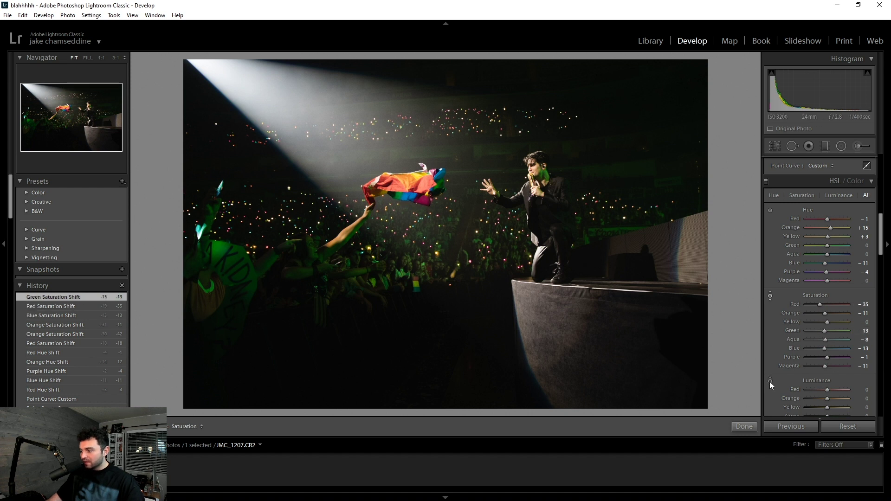
pyautogui.moveTo(439, 204); pyautogui.dragTo(433, 173)
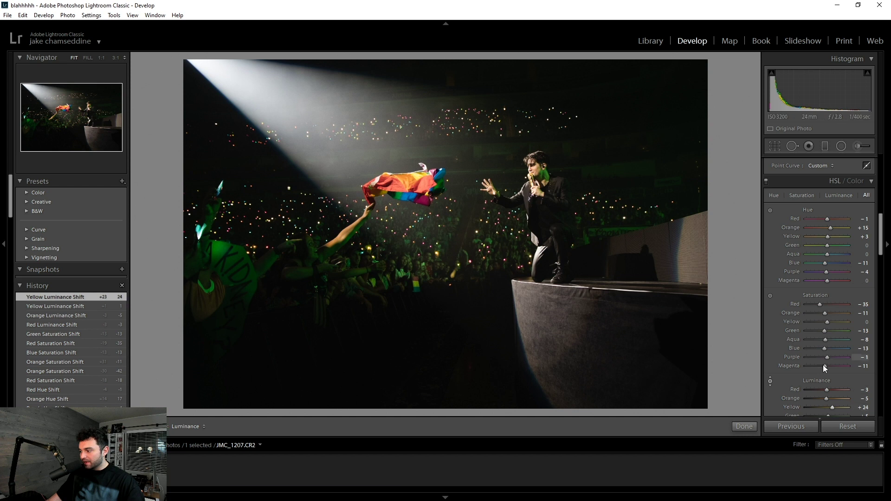
pyautogui.click(770, 381)
pyautogui.press('\\')
pyautogui.press('\\')
pyautogui.press('\\')
# Step: Inspect the flag at 1:1 and adjust its saturation to Red -26, Orange 0, Blue -9 and Magenta -12
pyautogui.click(409, 190)
pyautogui.press('\\')
pyautogui.press('\\')
pyautogui.press('\\')
pyautogui.click(771, 295)
pyautogui.moveTo(402, 193)
pyautogui.mouseDown()
pyautogui.moveTo(403, 172)
pyautogui.moveTo(402, 186)
pyautogui.mouseUp()
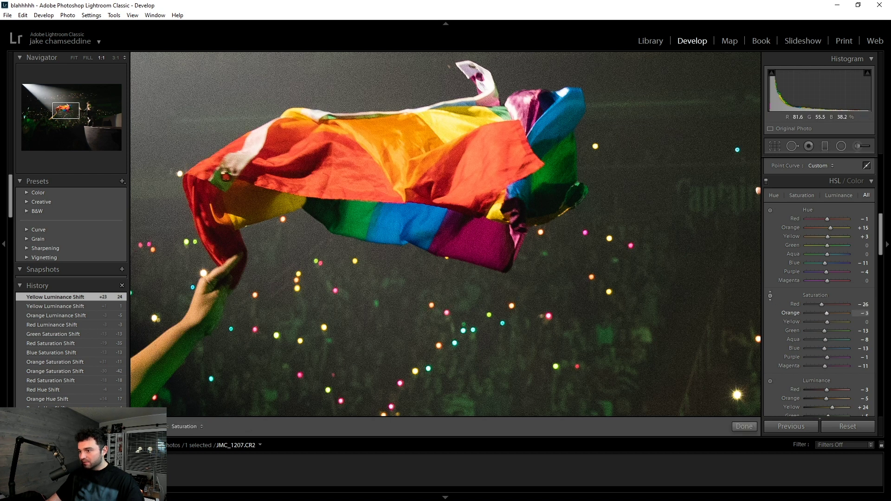
pyautogui.moveTo(464, 248)
pyautogui.mouseDown()
pyautogui.moveTo(464, 259)
pyautogui.moveTo(464, 250)
pyautogui.mouseUp()
pyautogui.moveTo(409, 227); pyautogui.dragTo(408, 224)
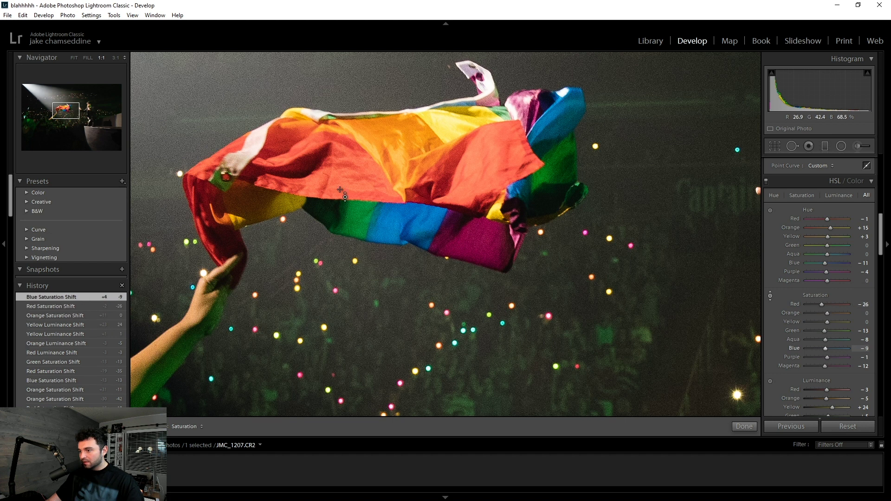
pyautogui.click(771, 295)
# Step: Compare the rainbow flag's colors at 1:1 between the before and after views
pyautogui.click(598, 261)
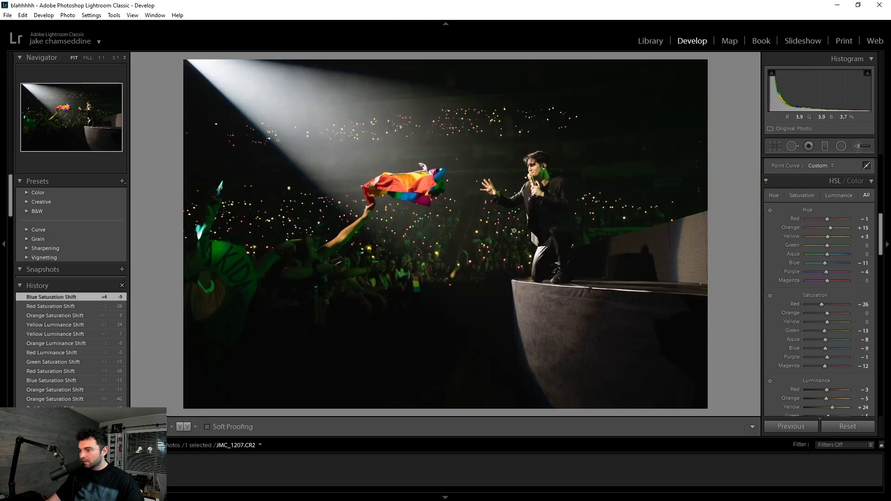
pyautogui.press('\\')
pyautogui.click(426, 201)
pyautogui.moveTo(427, 200); pyautogui.dragTo(458, 213)
pyautogui.press('\\')
pyautogui.press('\\')
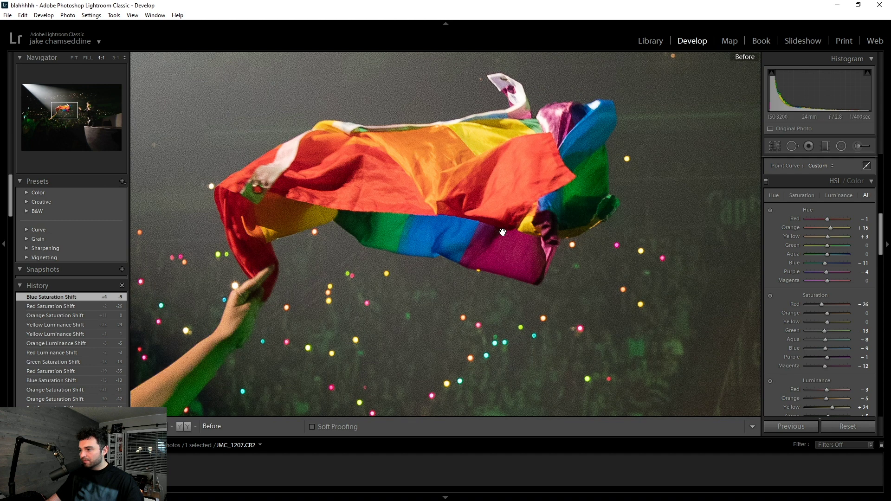
pyautogui.press('\\')
pyautogui.press('\\')
pyautogui.press('\\')
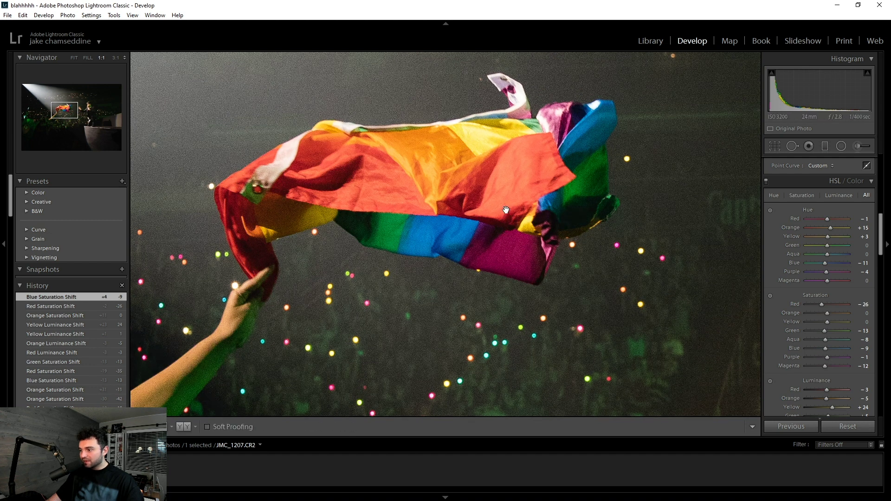
pyautogui.press('\\')
pyautogui.press('\\')
pyautogui.press('\\')
pyautogui.press('\\')
pyautogui.moveTo(506, 210); pyautogui.dragTo(514, 210)
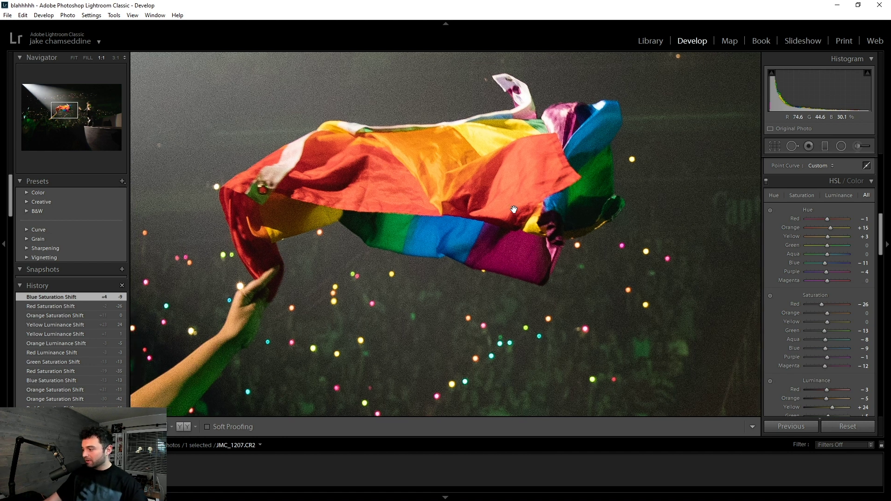
pyautogui.click(515, 181)
# Step: Tint the split-toning highlights blue with Hue 215 and Saturation 12
pyautogui.scroll(-5, 817, 327)
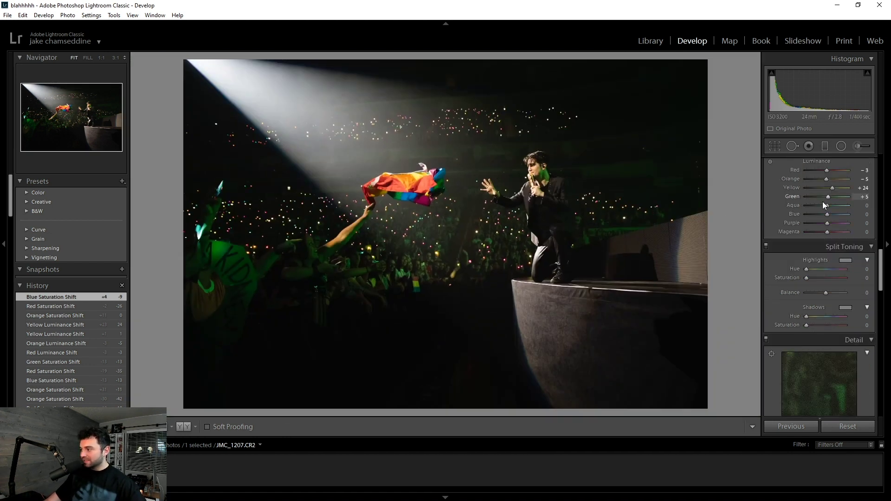
pyautogui.scroll(2, 822, 223)
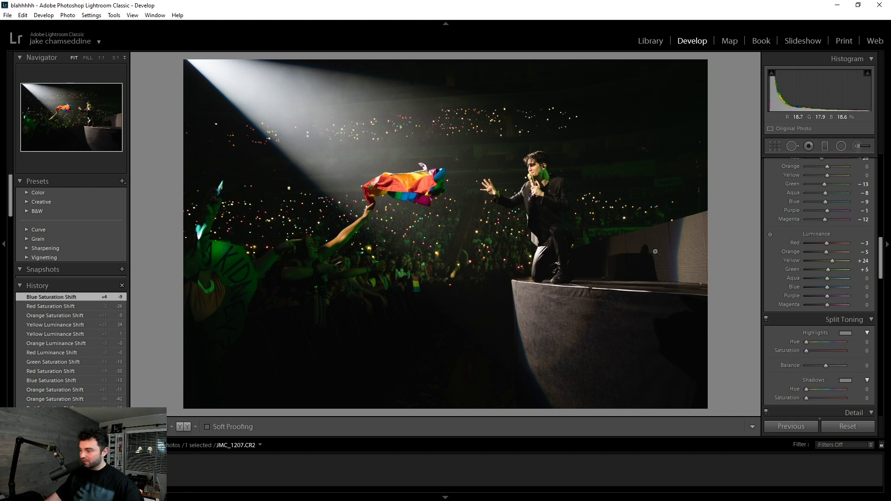
pyautogui.scroll(-2, 858, 273)
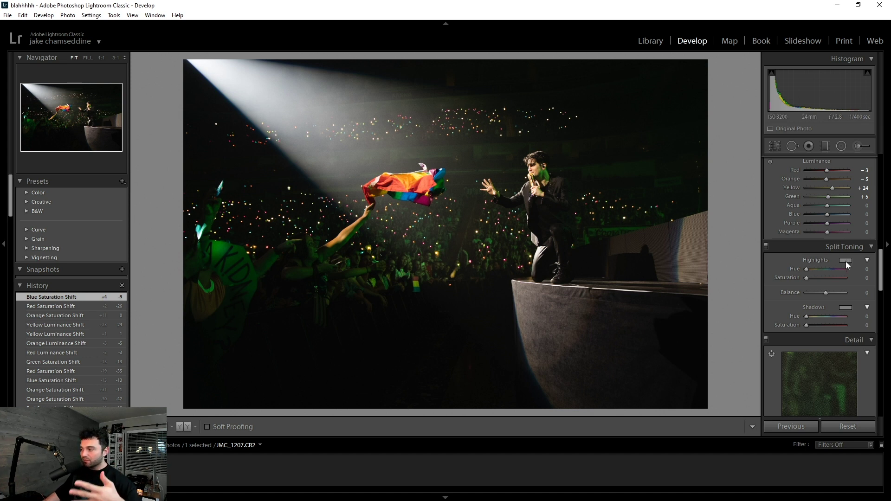
pyautogui.click(847, 265)
pyautogui.click(848, 264)
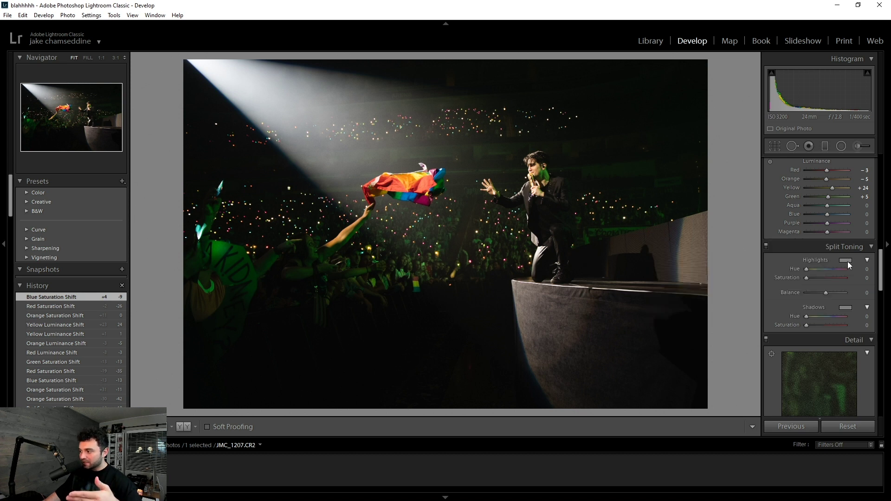
pyautogui.click(849, 265)
pyautogui.click(758, 313)
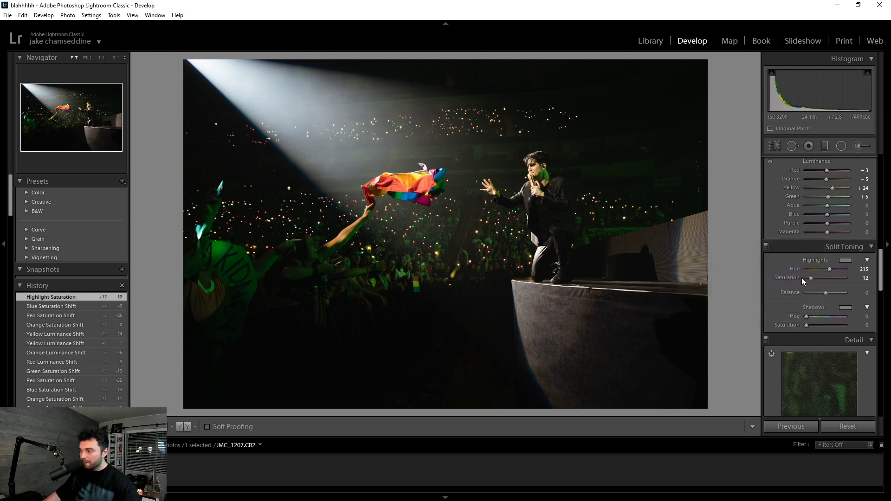
# Step: Test the blue highlight tint from 0 to 100 saturation and settle on a highlight Saturation of 20
pyautogui.moveTo(801, 278); pyautogui.dragTo(810, 277)
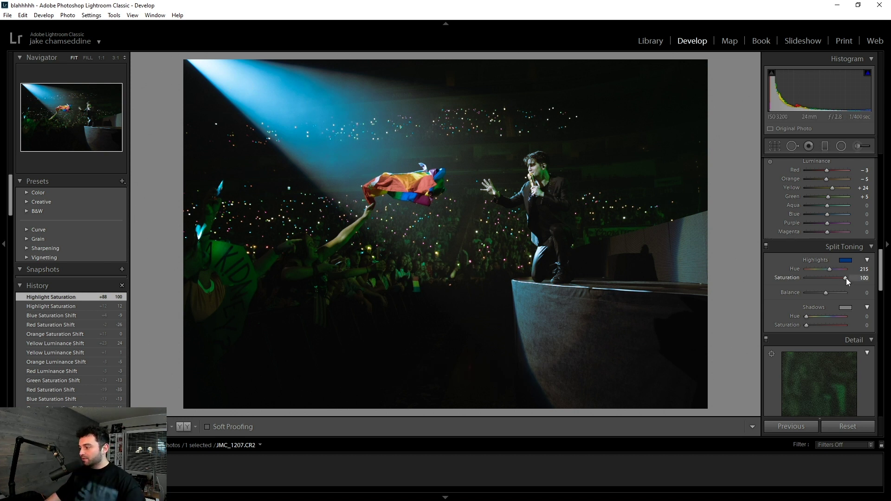
pyautogui.moveTo(846, 278); pyautogui.dragTo(801, 280)
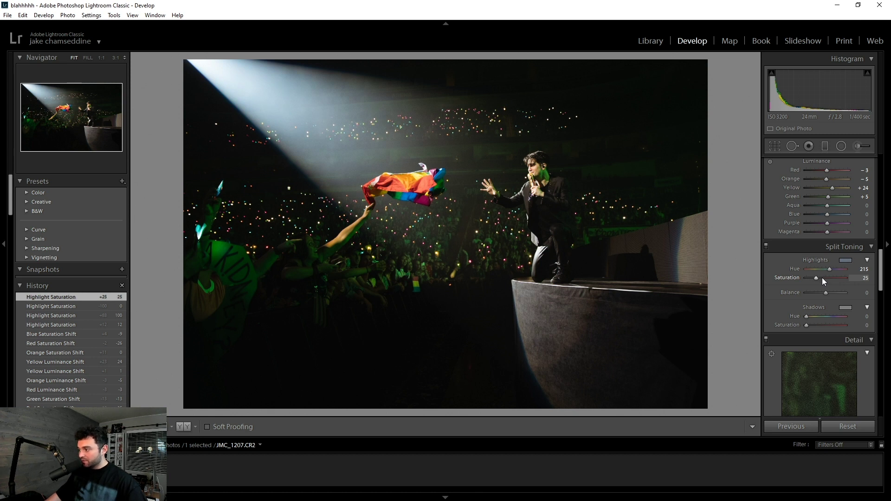
pyautogui.press('Up')
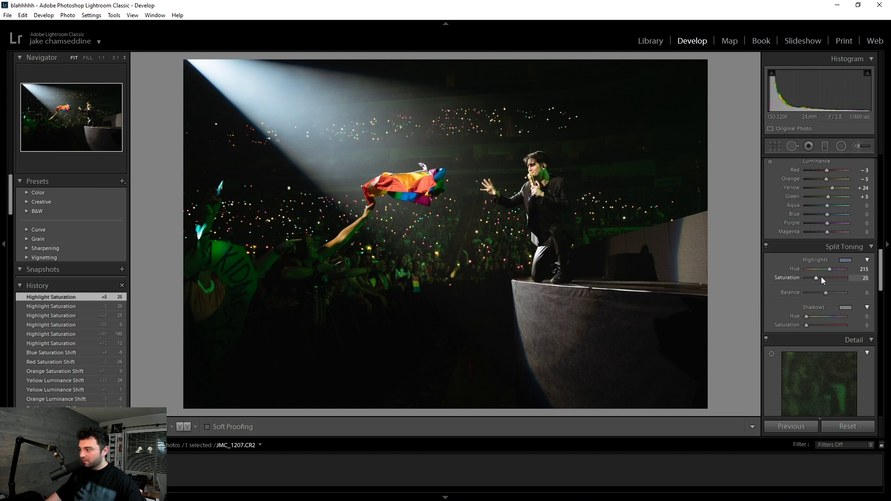
pyautogui.press('Down')
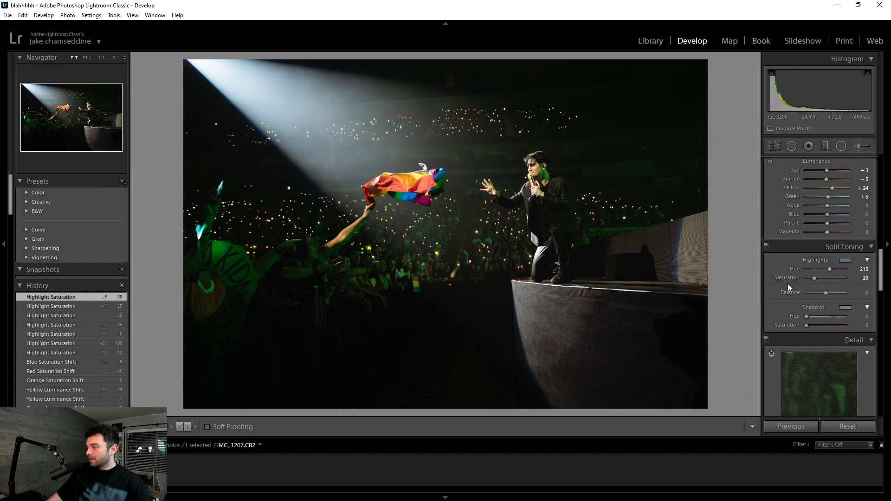
# Step: Give the split-toning shadows a warm tint with Hue 37, test its strength, and set shadow Saturation to 5
pyautogui.click(846, 307)
pyautogui.click(767, 295)
pyautogui.click(772, 277)
pyautogui.doubleClick(798, 325)
pyautogui.moveTo(798, 325)
pyautogui.mouseDown()
pyautogui.moveTo(857, 325)
pyautogui.moveTo(740, 322)
pyautogui.moveTo(789, 325)
pyautogui.mouseUp()
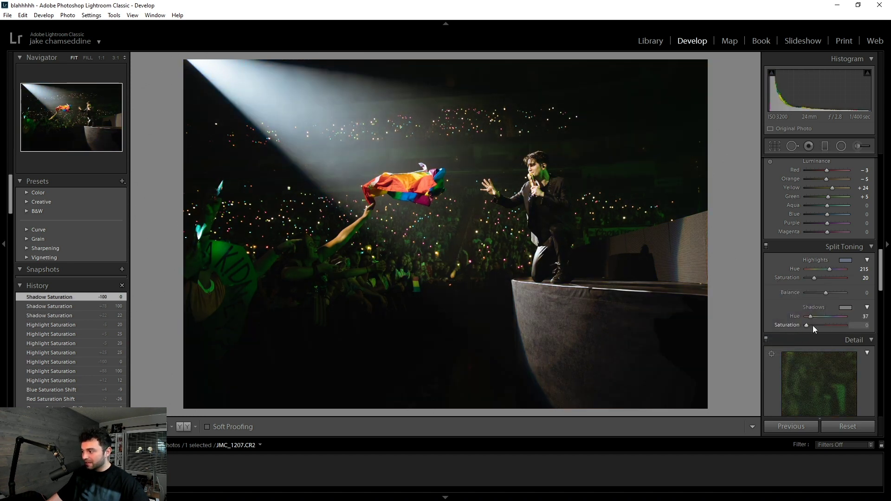
pyautogui.scroll(1, 816, 325)
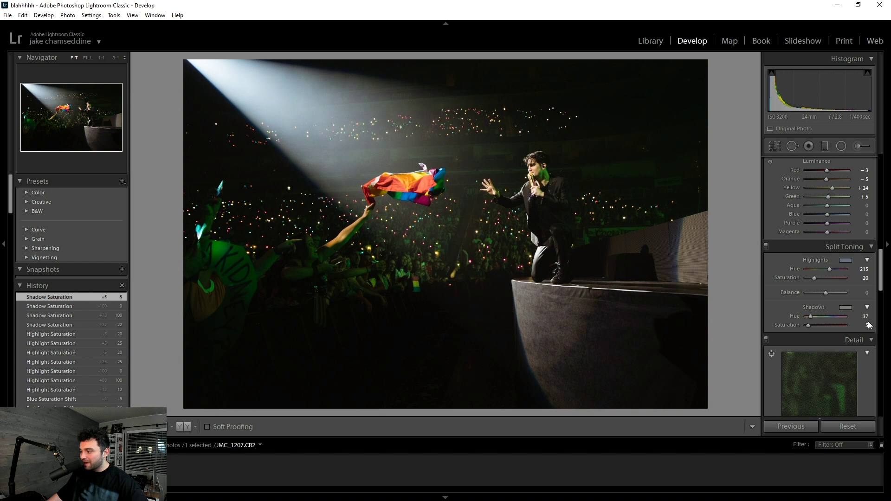
# Step: Set the Sharpening Amount to 70, judging the effect on the singer at 1:1
pyautogui.scroll(-2, 872, 320)
pyautogui.scroll(-4, 872, 319)
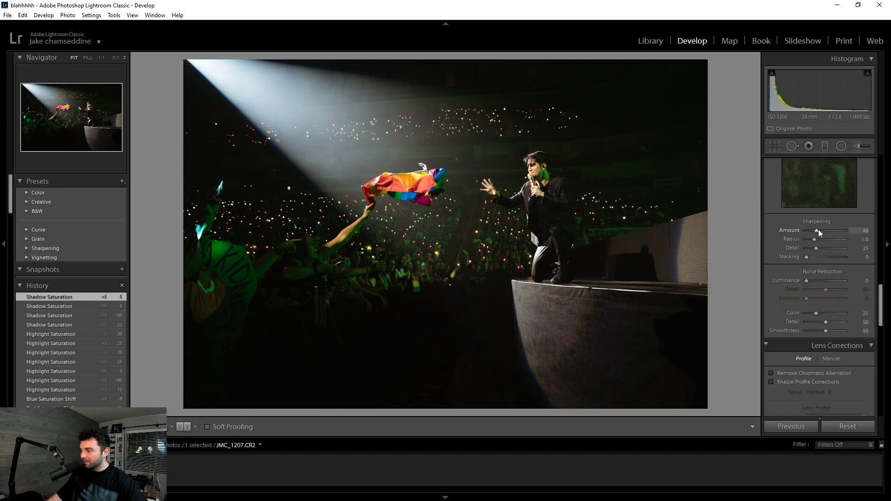
pyautogui.moveTo(820, 233); pyautogui.dragTo(830, 231)
pyautogui.press('z')
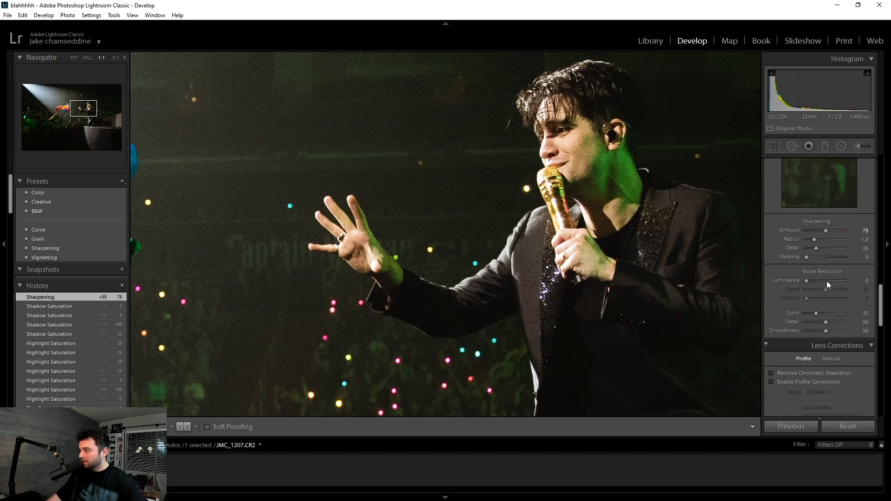
pyautogui.moveTo(823, 230); pyautogui.dragTo(823, 230)
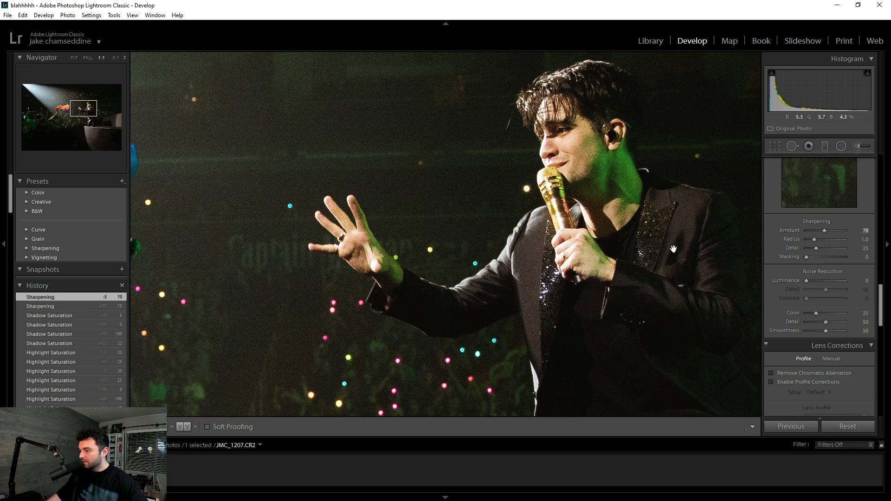
# Step: Set the Luminance noise reduction to 10, judging the effect on the singer at 1:1
pyautogui.press('z')
pyautogui.scroll(-3, 815, 277)
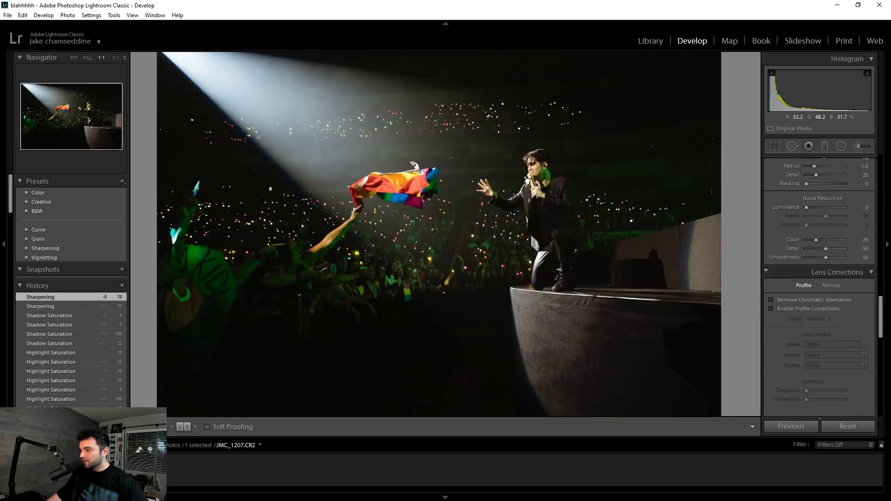
pyautogui.press('z')
pyautogui.moveTo(816, 204); pyautogui.dragTo(819, 209)
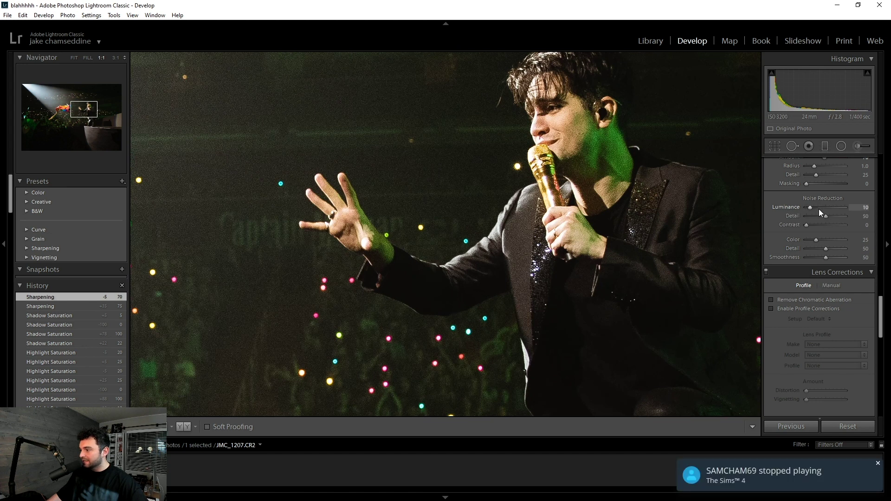
pyautogui.scroll(-2, 833, 313)
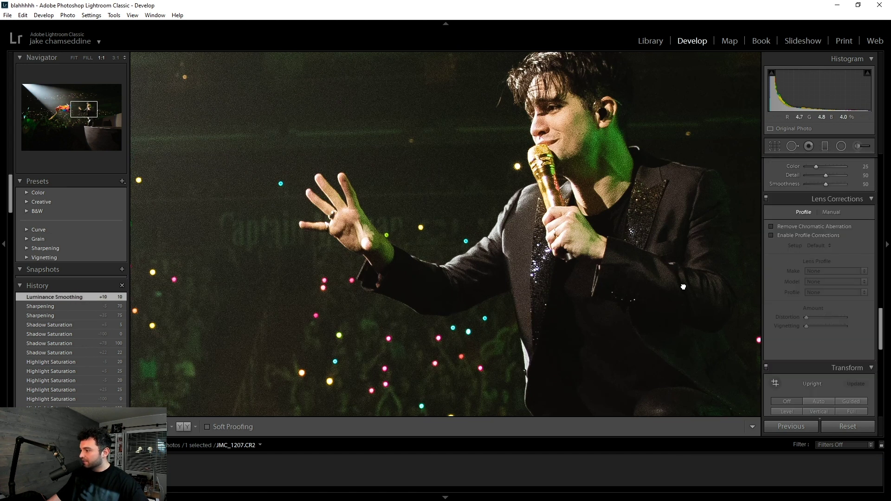
pyautogui.press('z')
# Step: Add a post-crop vignette with Amount -10 and grain with Amount 5
pyautogui.scroll(-5, 822, 346)
pyautogui.scroll(-3, 842, 336)
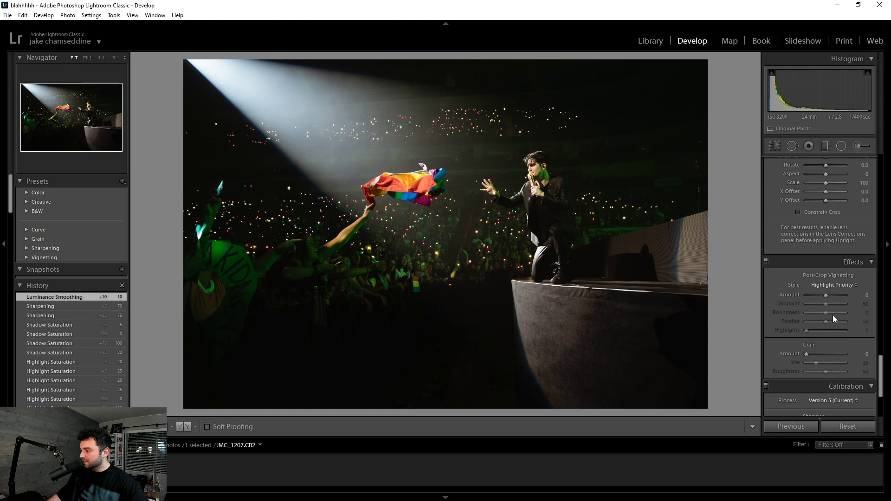
pyautogui.moveTo(823, 294); pyautogui.dragTo(824, 294)
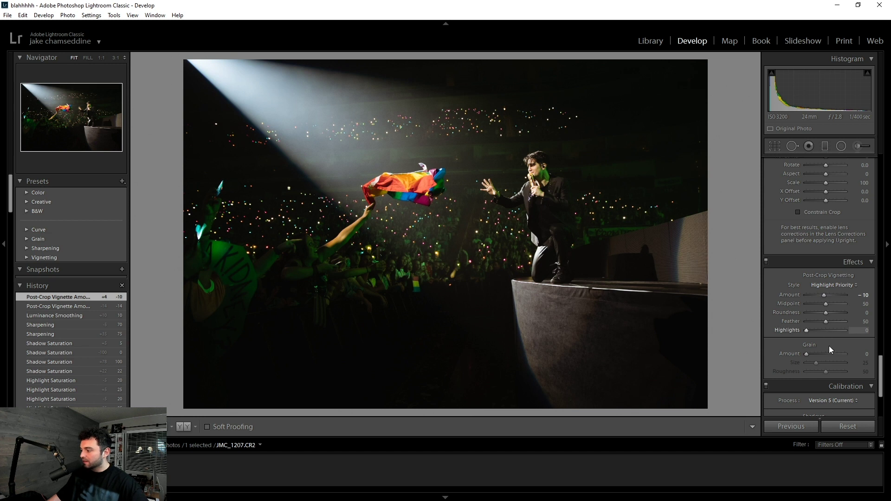
pyautogui.click(808, 354)
# Step: Set the basic tone values to Highlights +10, Shadows -5 and Whites +10
pyautogui.scroll(10, 821, 334)
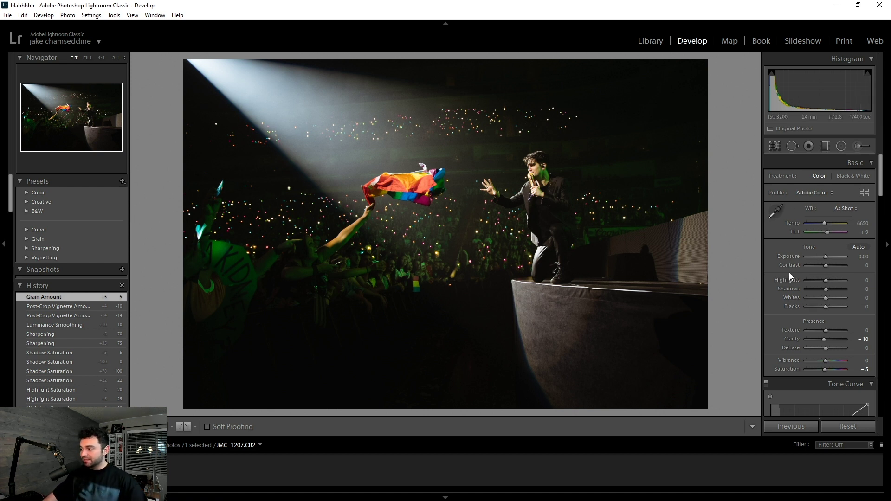
pyautogui.moveTo(829, 281); pyautogui.dragTo(830, 284)
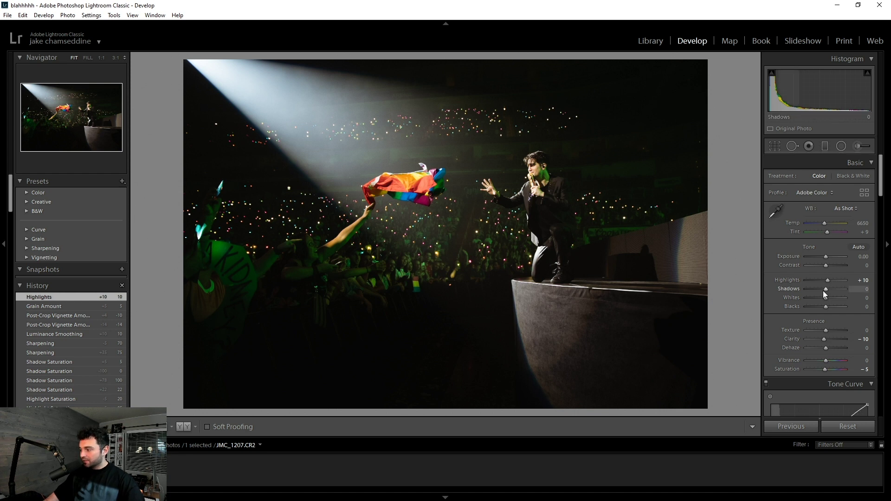
pyautogui.moveTo(824, 288); pyautogui.dragTo(826, 288)
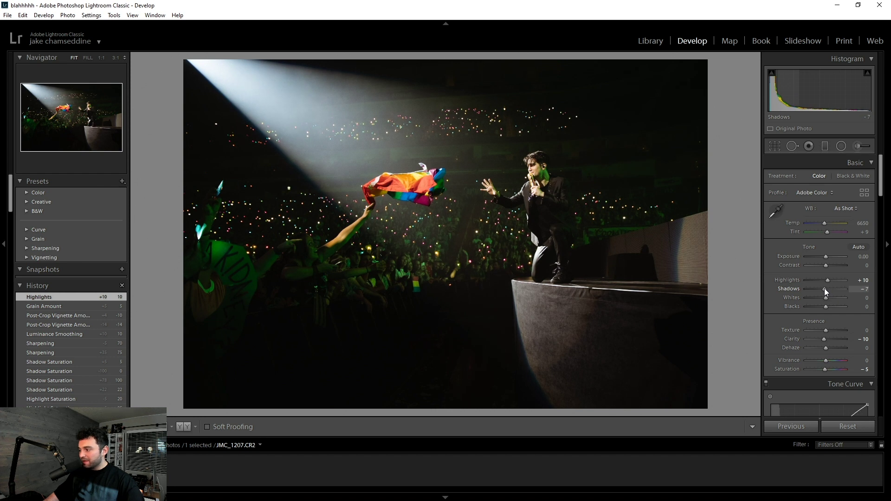
pyautogui.moveTo(826, 289); pyautogui.dragTo(826, 289)
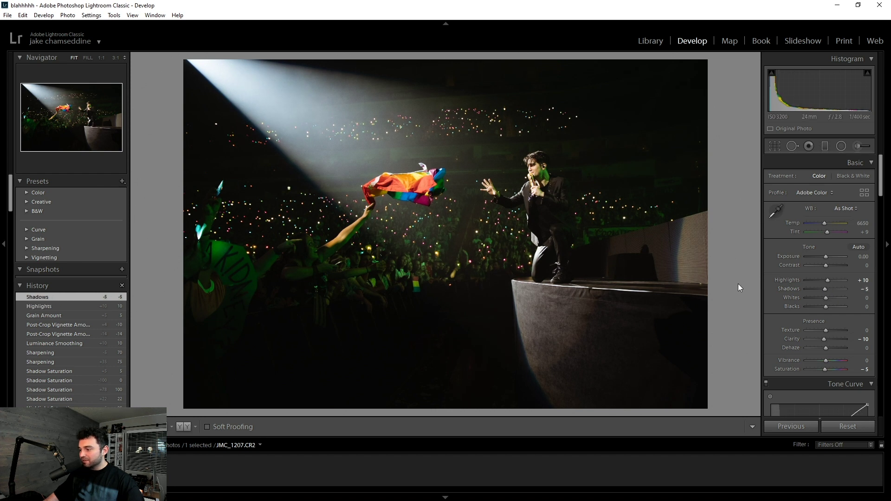
pyautogui.moveTo(827, 297); pyautogui.dragTo(829, 301)
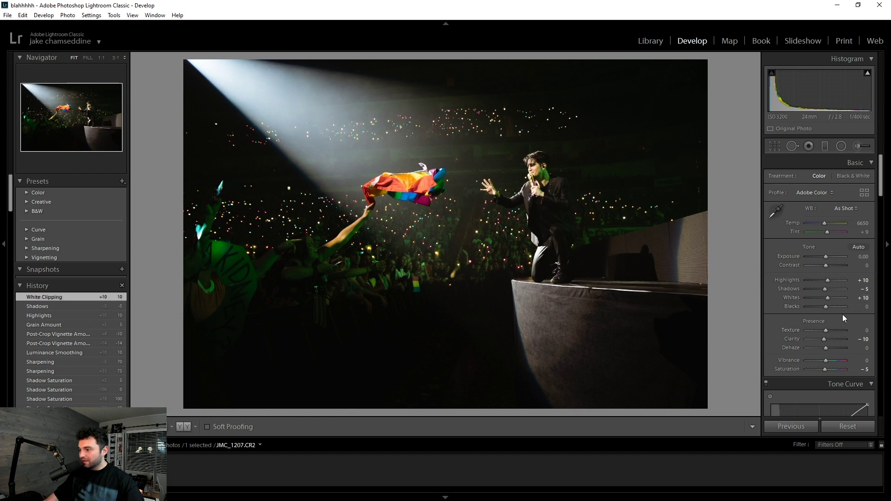
# Step: Compare the before and after versions of the rainbow-flag photo repeatedly with the interface hidden
pyautogui.press('\\')
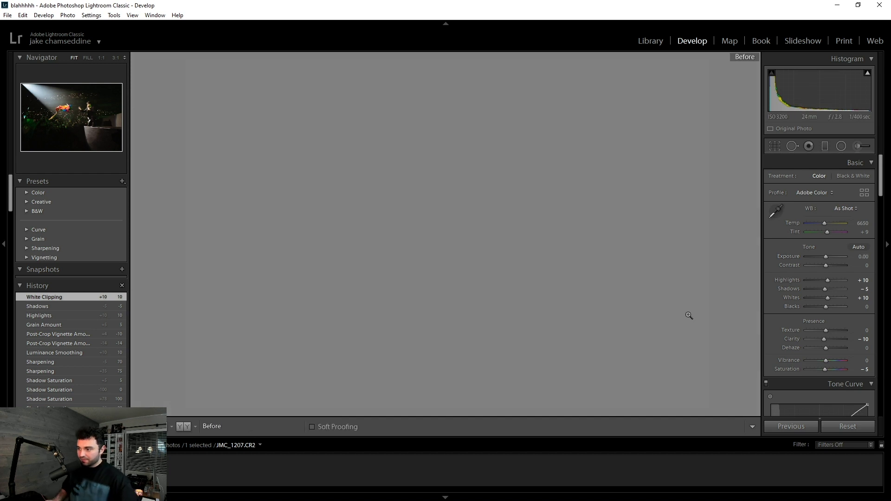
pyautogui.press('\\')
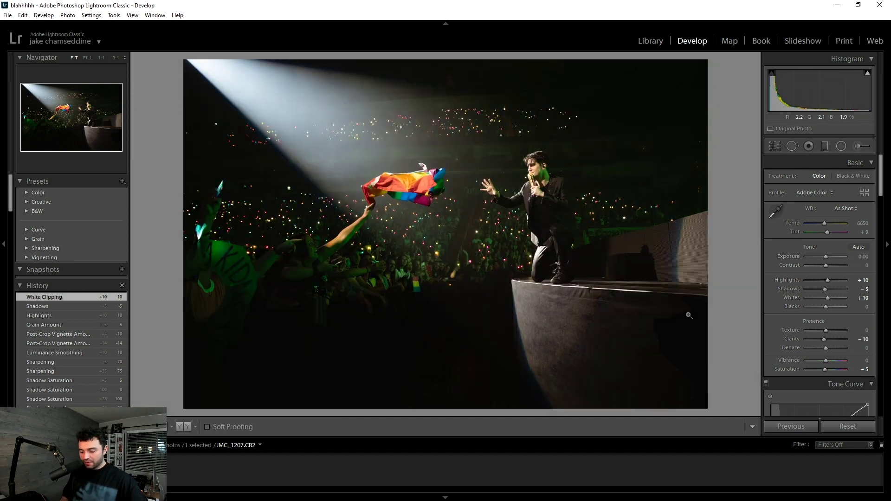
pyautogui.press('l')
pyautogui.press('\\')
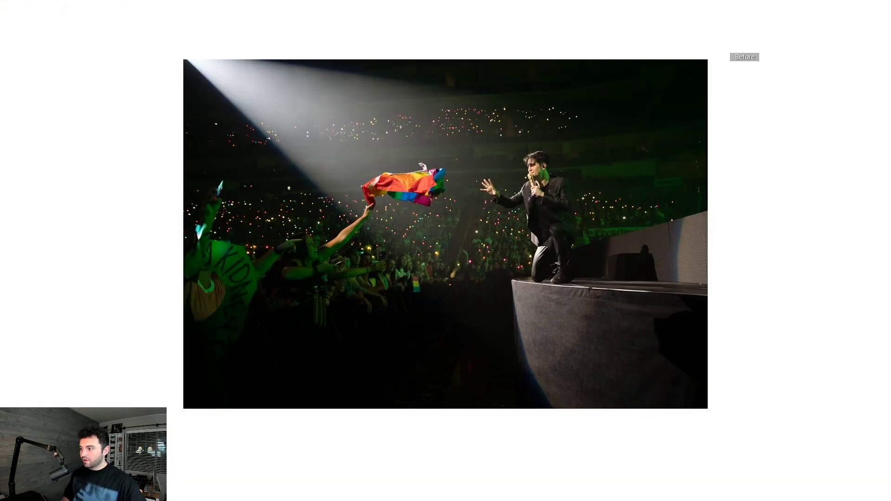
pyautogui.press('\\')
pyautogui.press('\\')
pyautogui.press('\\')
pyautogui.press('\\')
pyautogui.press('\\')
pyautogui.press('\\')
pyautogui.press('\\')
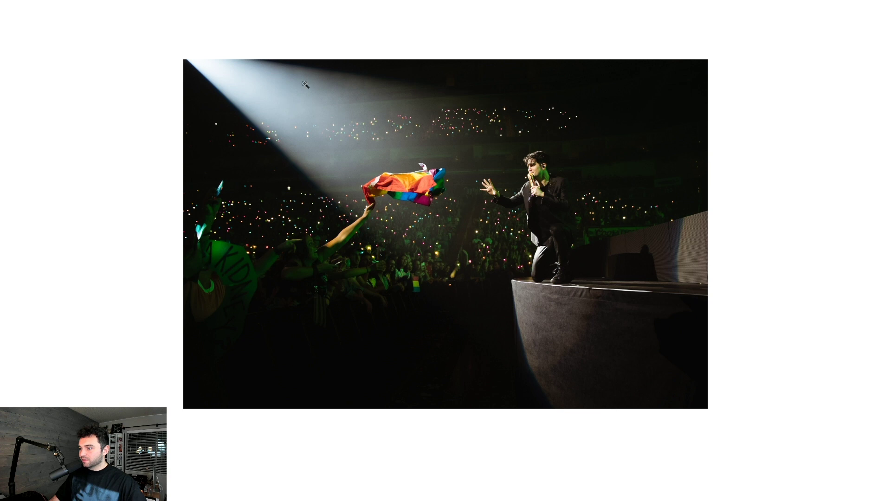
pyautogui.press('\\')
pyautogui.press('\\')
pyautogui.press('\\')
pyautogui.press('\\')
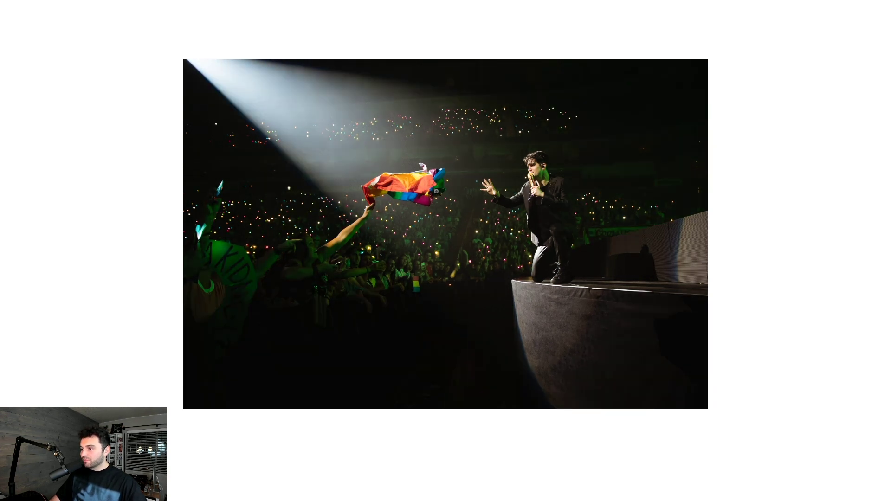
pyautogui.press('\\')
pyautogui.press('\\')
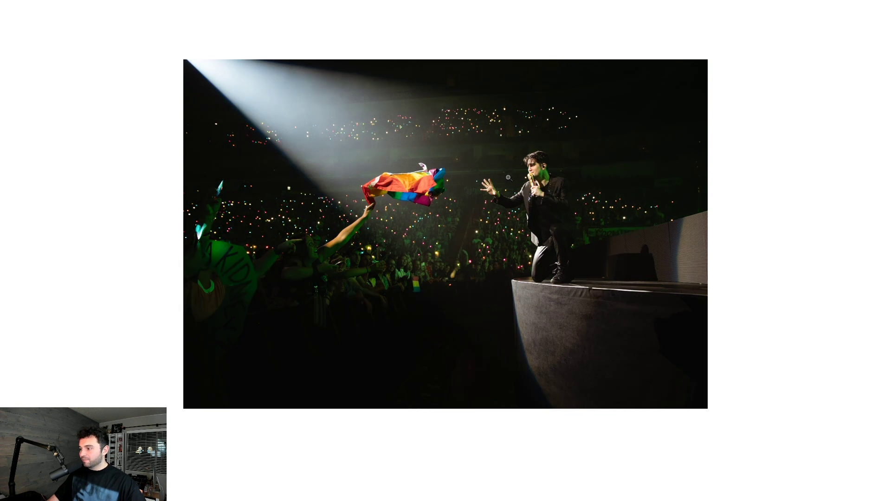
pyautogui.press('\\')
pyautogui.press('\\')
pyautogui.press('\\')
pyautogui.press('\\')
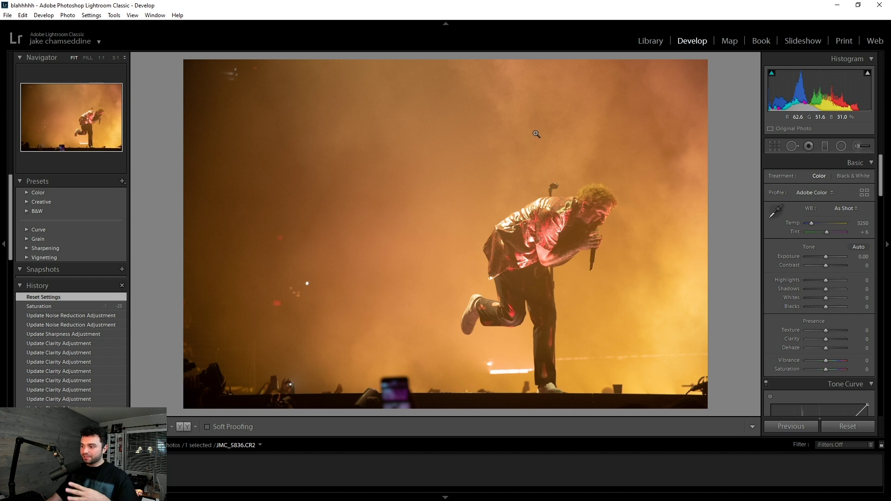
# Step: Set Clarity to -10 and Saturation to -5 on the orange-lit photo of the performer balancing on one leg
pyautogui.click(575, 265)
pyautogui.click(569, 309)
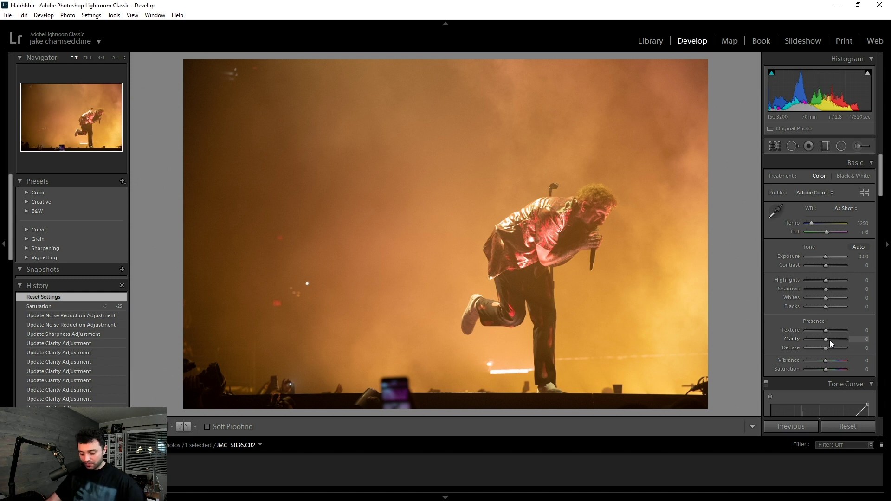
pyautogui.write('-10')
pyautogui.press('Return')
pyautogui.press('Down')
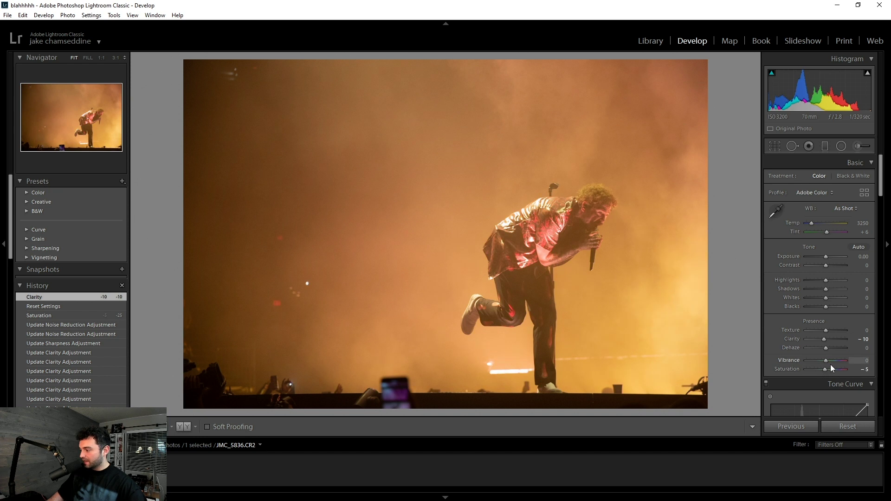
# Step: Shape an S-curve on the RGB tone curve with shadows at about 24.7/19.2 %, highlights at about 81.2/85.5 %, and a slightly lifted black point
pyautogui.scroll(-5, 832, 364)
pyautogui.click(819, 234)
pyautogui.click(849, 204)
pyautogui.click(795, 262)
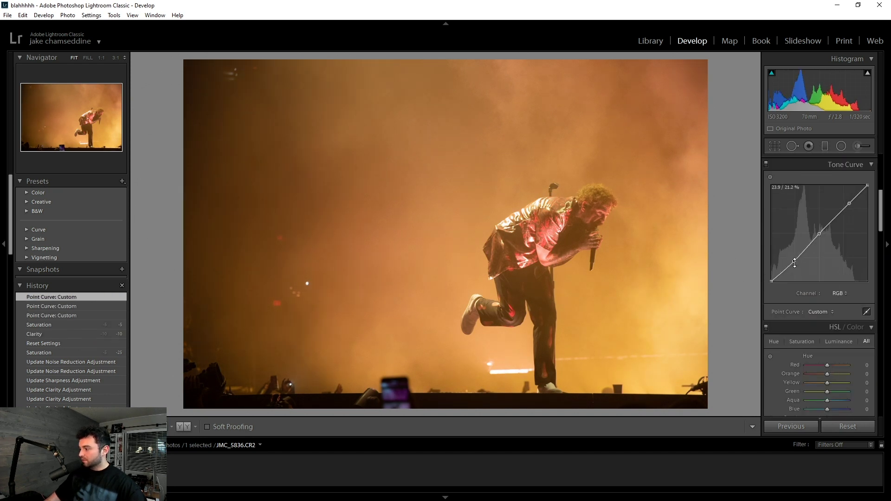
pyautogui.moveTo(794, 262); pyautogui.dragTo(795, 263)
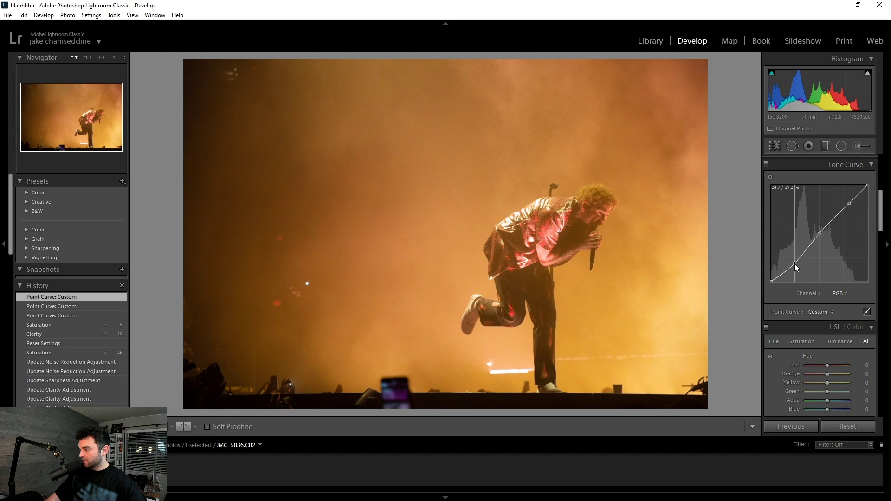
pyautogui.click(821, 235)
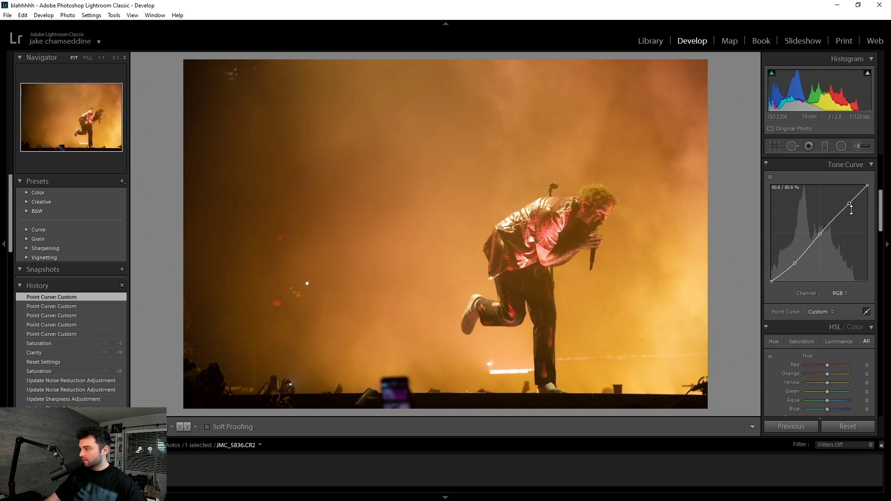
pyautogui.moveTo(851, 204); pyautogui.dragTo(851, 198)
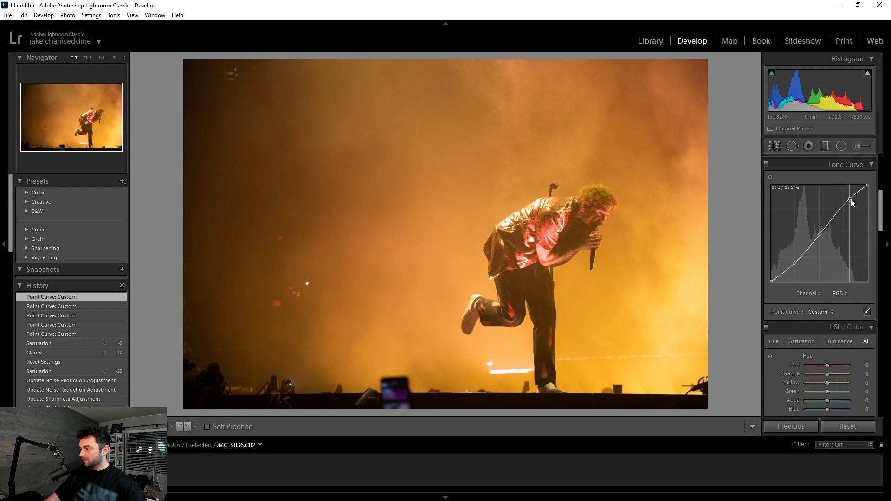
pyautogui.moveTo(772, 281); pyautogui.dragTo(771, 280)
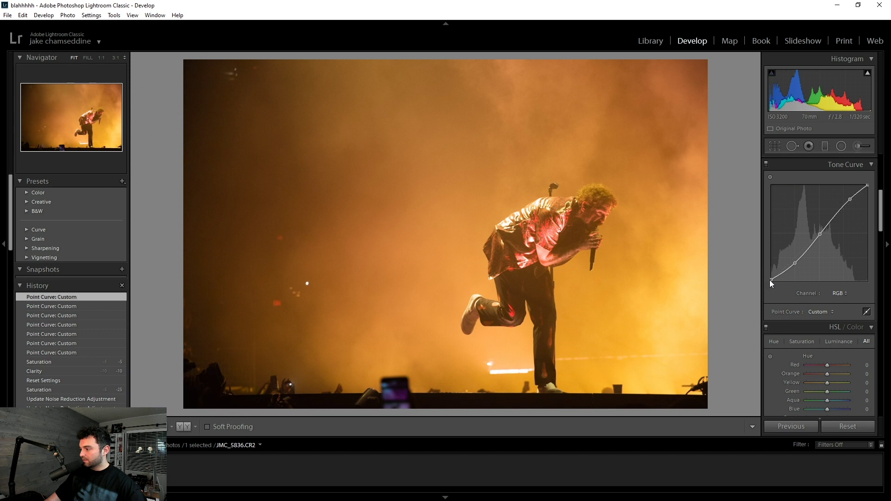
# Step: Shift the orange hue to -17 and the yellow hue to -6 by sampling the smoky background
pyautogui.scroll(-3, 817, 302)
pyautogui.click(770, 211)
pyautogui.moveTo(625, 233); pyautogui.dragTo(667, 211)
# Step: Adjust the smoke colours to Orange +16 and Yellow +6 saturation, with Orange +10 and Yellow +2 luminance
pyautogui.click(771, 296)
pyautogui.scroll(-3, 785, 321)
pyautogui.click(771, 308)
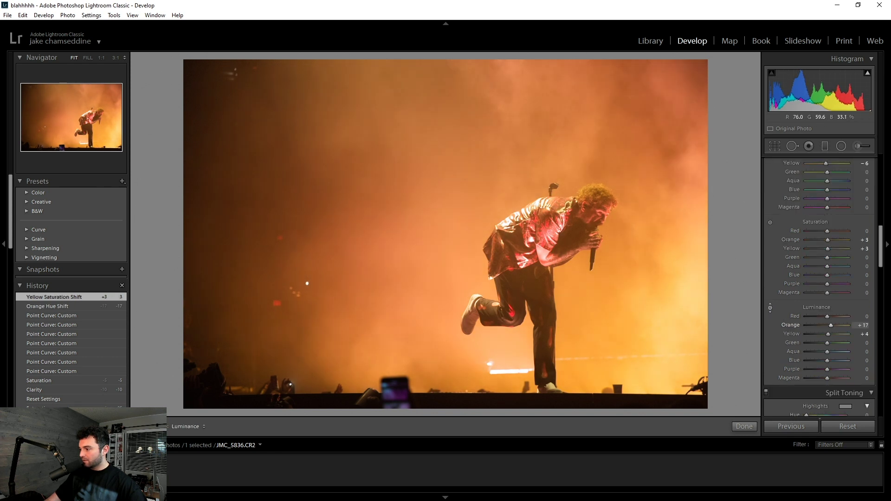
pyautogui.click(770, 223)
pyautogui.moveTo(642, 221); pyautogui.dragTo(640, 214)
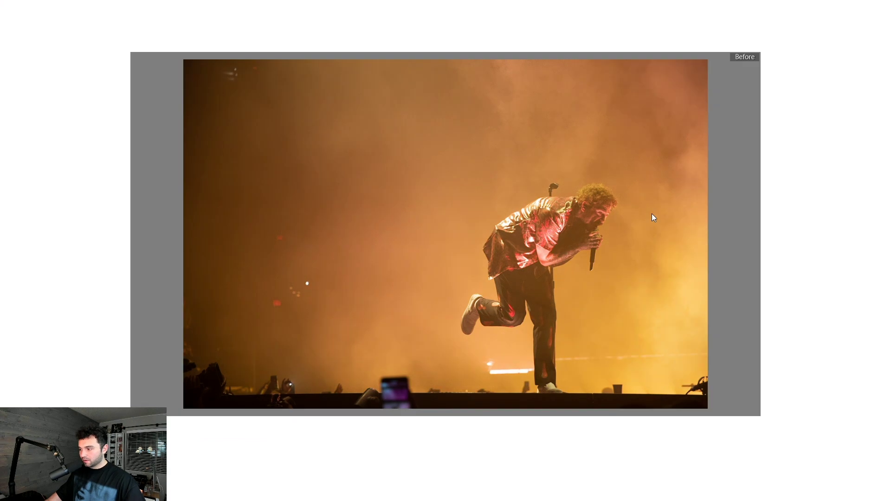
# Step: Compare the orange-lit photo before and after the edits, then restore the full interface
pyautogui.press('\\')
pyautogui.press('\\')
pyautogui.press('l')
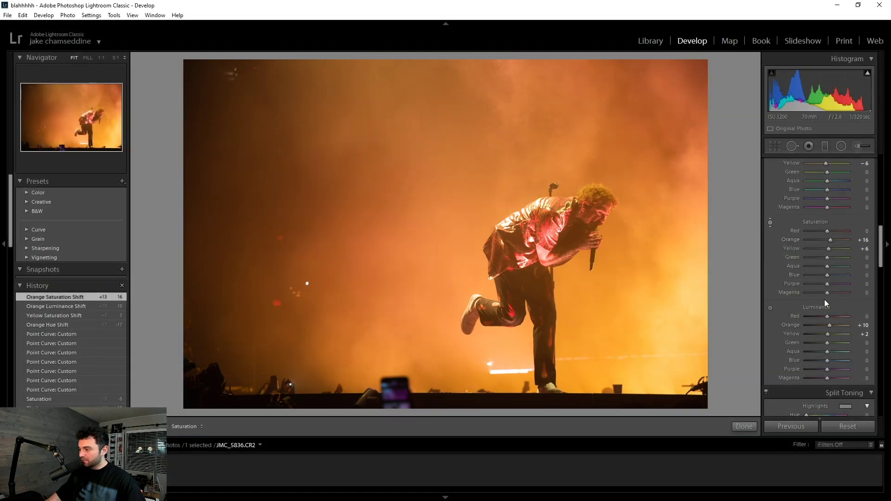
# Step: Tint the split-toning highlights blue with Hue 215 and Saturation 10
pyautogui.scroll(-5, 848, 278)
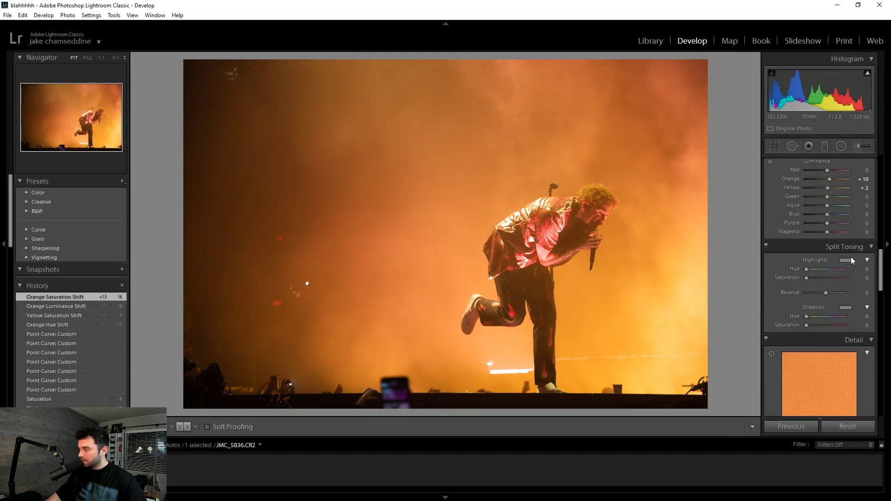
pyautogui.click(847, 260)
pyautogui.click(777, 247)
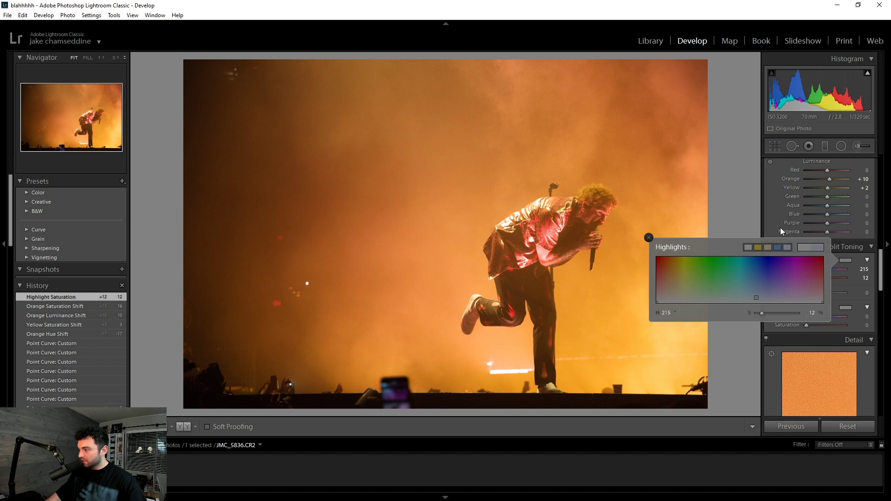
pyautogui.click(781, 231)
pyautogui.scroll(-2, 799, 278)
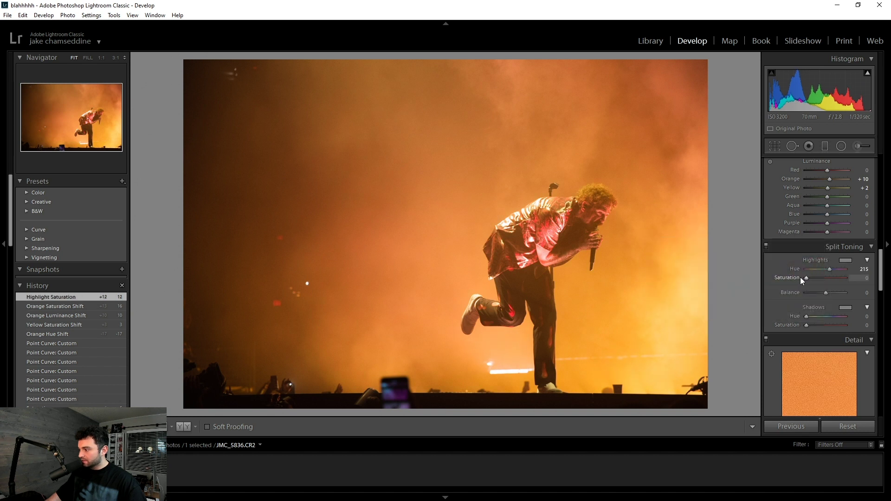
# Step: Set the split-toning shadow Hue to 37, test its strength, and set shadow Saturation to 0
pyautogui.click(846, 307)
pyautogui.click(768, 292)
pyautogui.click(776, 263)
pyautogui.moveTo(826, 325); pyautogui.dragTo(808, 324)
pyautogui.scroll(-3, 798, 323)
pyautogui.moveTo(809, 179); pyautogui.dragTo(789, 181)
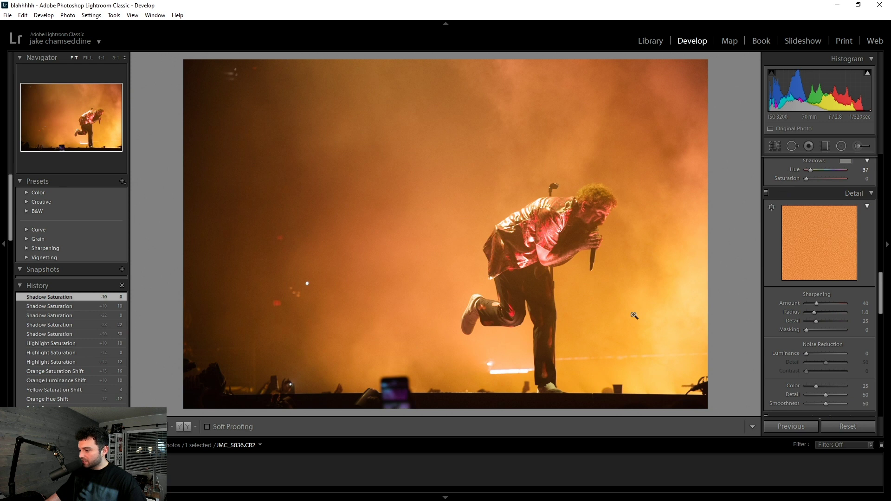
# Step: Set Sharpening Amount to 70 and Luminance noise reduction to 10, comparing the performer with and without the smoothing at 1:1
pyautogui.scroll(-2, 770, 302)
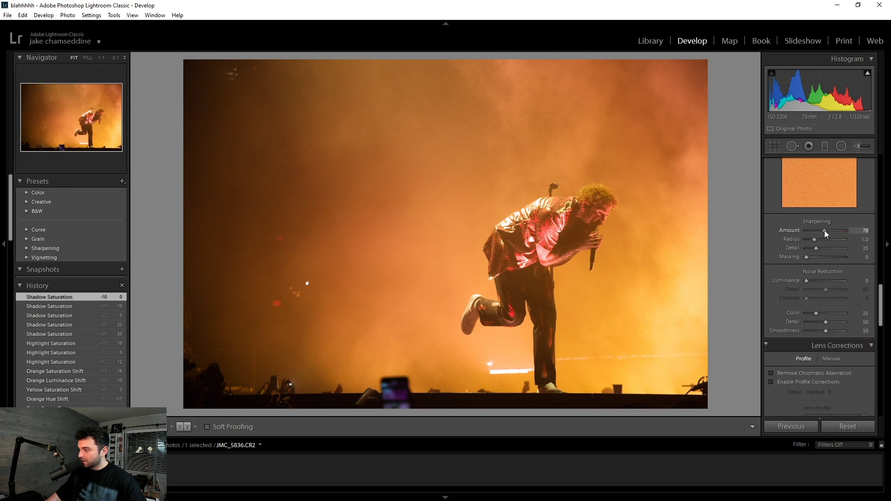
pyautogui.moveTo(824, 230); pyautogui.dragTo(823, 231)
pyautogui.moveTo(807, 281); pyautogui.dragTo(811, 281)
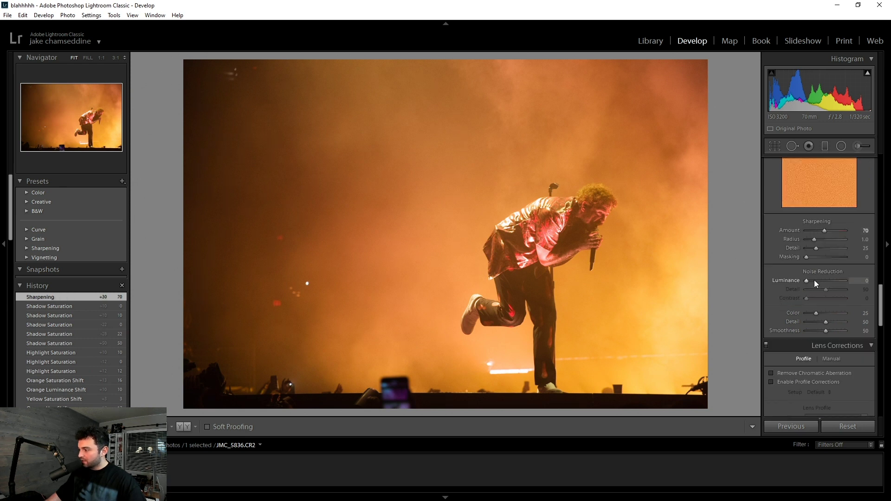
pyautogui.click(594, 208)
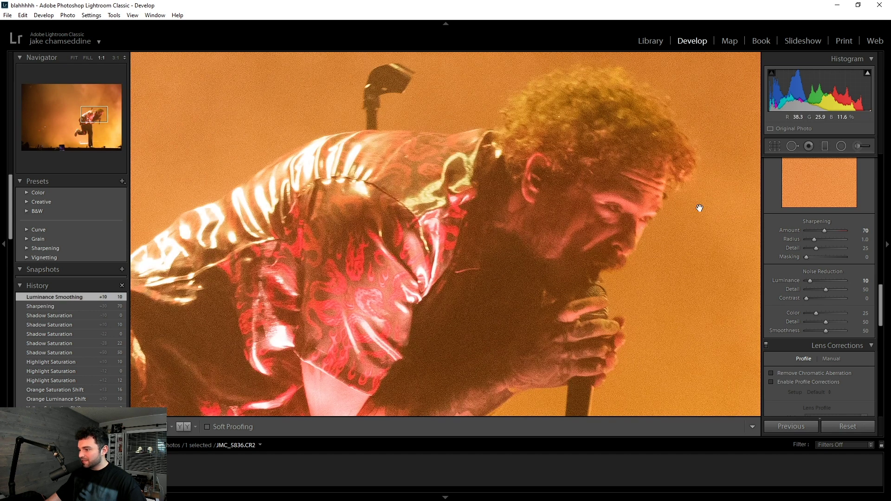
pyautogui.doubleClick(814, 282)
pyautogui.hotkey('ctrl', 'z')
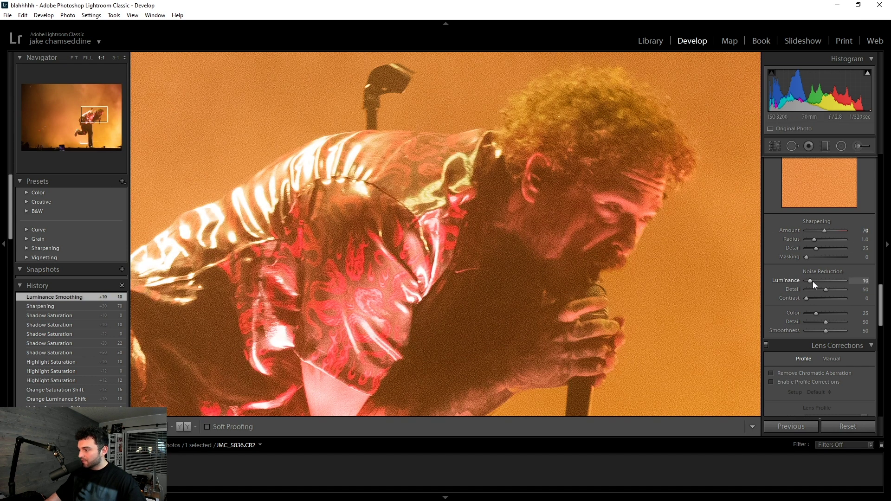
# Step: Raise Luminance noise reduction to 15 and set the Post-Crop Vignetting Amount to -24, comparing the photo before and after
pyautogui.click(813, 280)
pyautogui.click(655, 265)
pyautogui.scroll(-5, 845, 318)
pyautogui.scroll(-5, 803, 243)
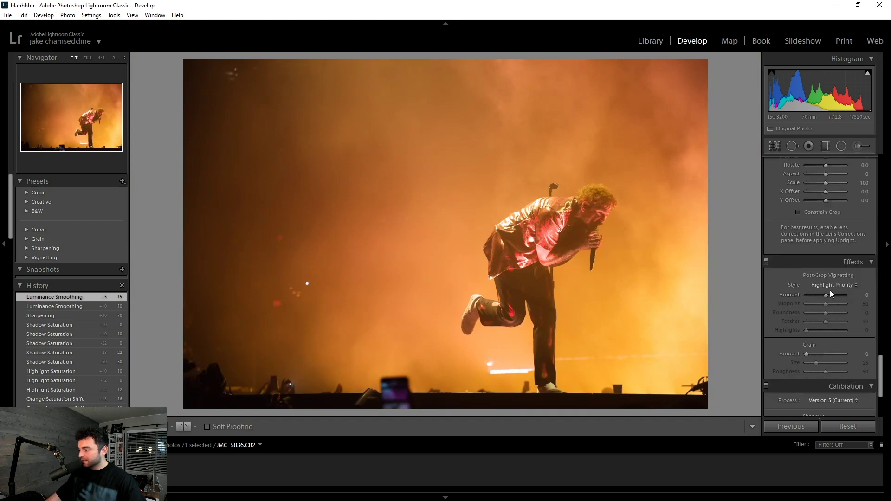
pyautogui.moveTo(826, 294); pyautogui.dragTo(821, 295)
pyautogui.press('\\')
pyautogui.press('\\')
pyautogui.press('\\')
pyautogui.press('\\')
pyautogui.press('\\')
pyautogui.press('\\')
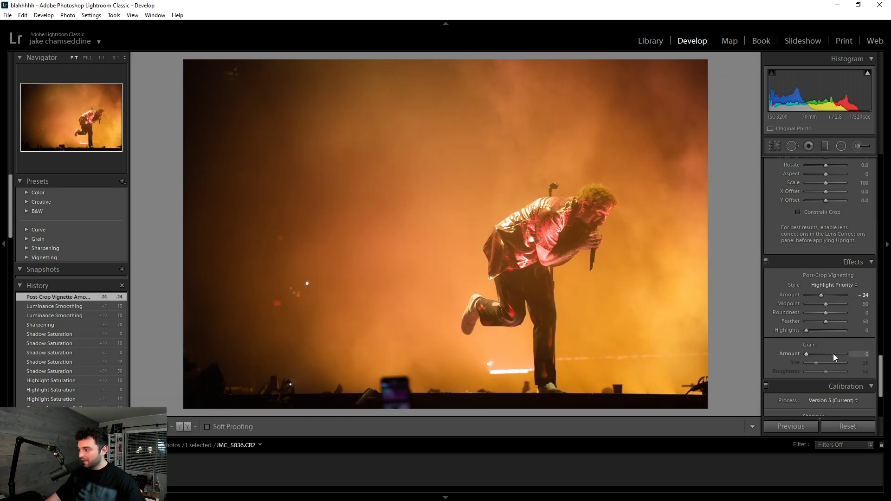
pyautogui.scroll(6, 841, 343)
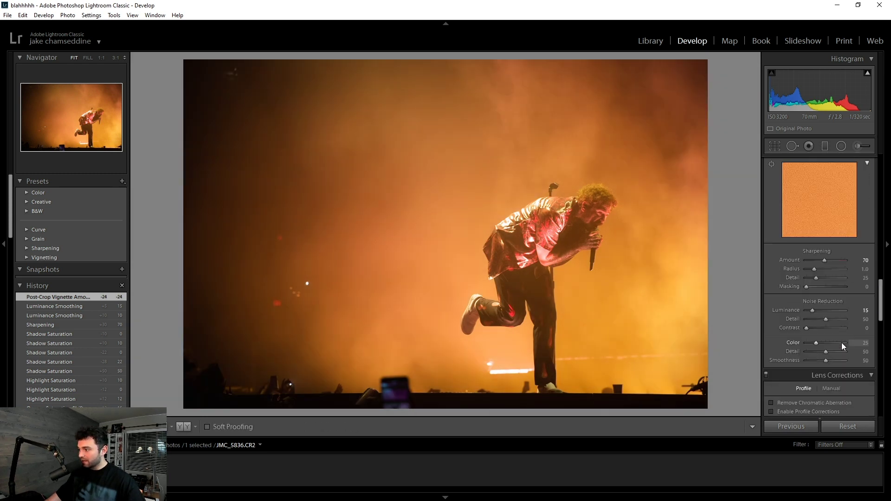
pyautogui.scroll(8, 842, 342)
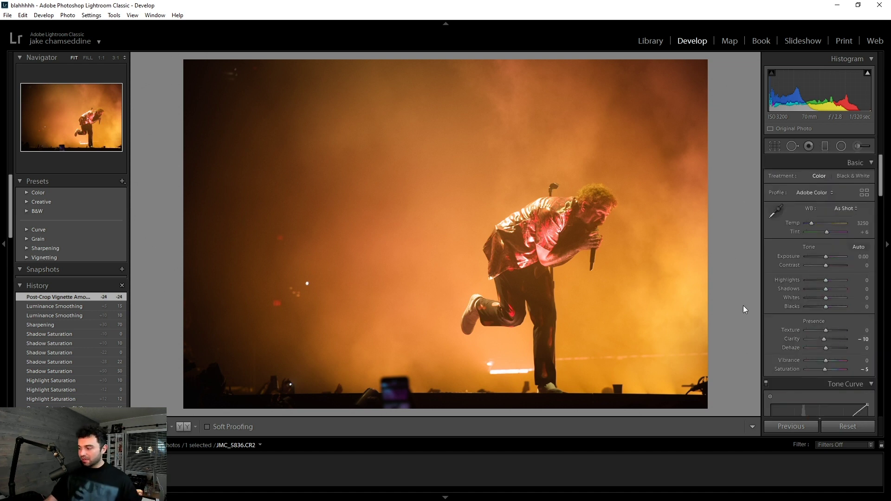
pyautogui.click(122, 181)
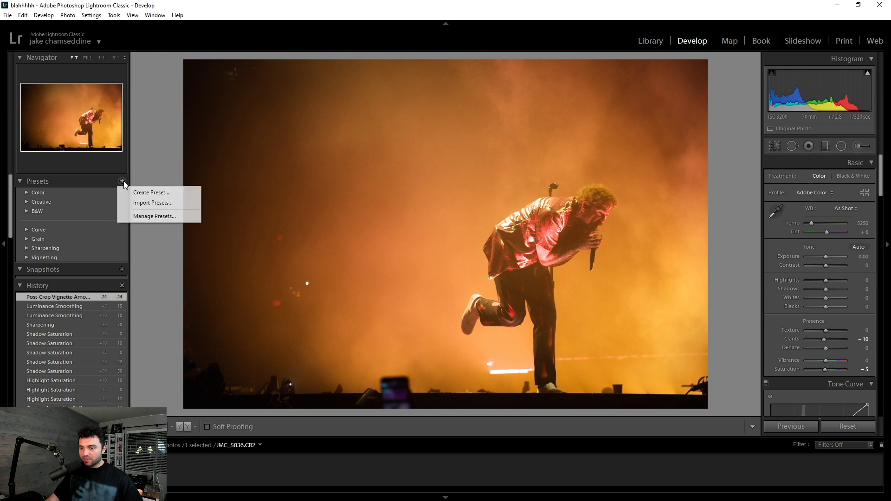
pyautogui.click(145, 191)
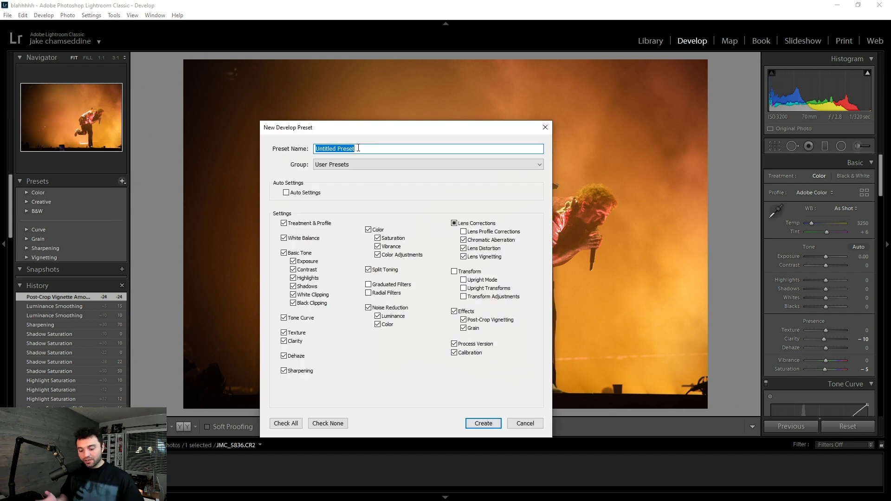
pyautogui.write('Concert 1')
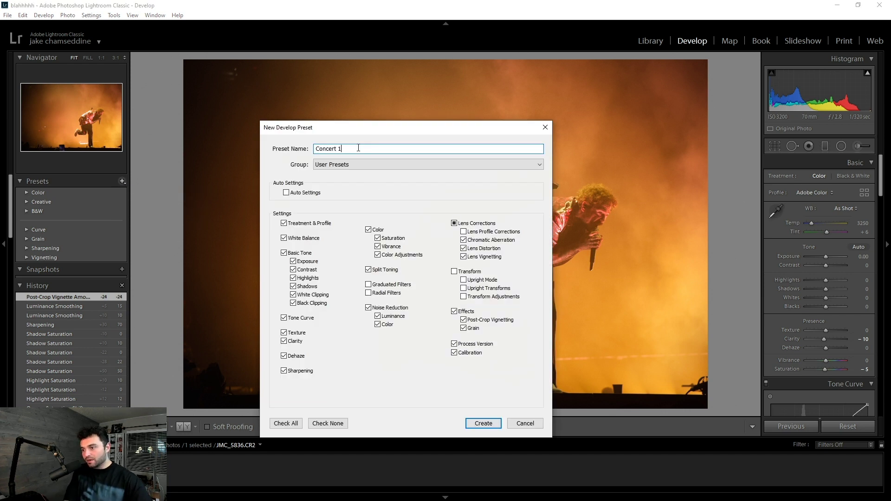
pyautogui.click(541, 421)
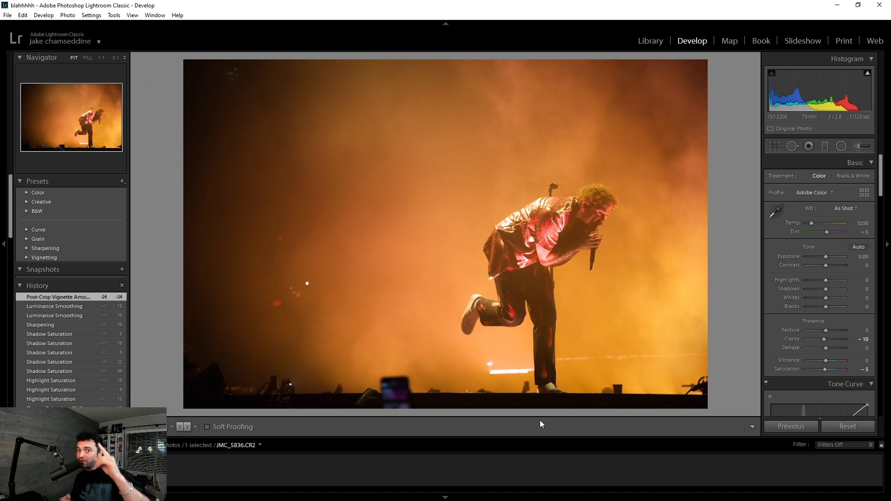
pyautogui.hotkey('ctrl', 'z')
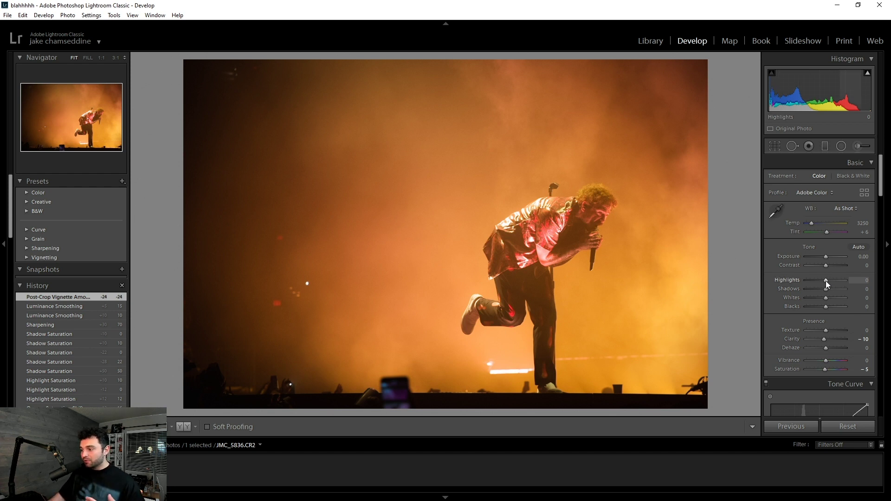
# Step: Set Highlights to +17, Shadows to -45, Whites to -21 and Blacks to -24, comparing the result with the original
pyautogui.moveTo(826, 281); pyautogui.dragTo(820, 305)
pyautogui.press('\\')
pyautogui.press('\\')
pyautogui.press('\\')
pyautogui.press('\\')
pyautogui.press('\\')
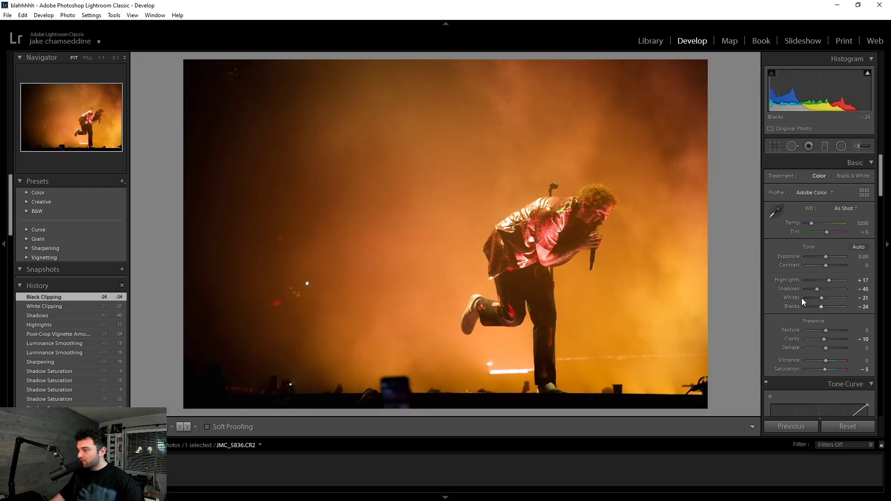
pyautogui.press('\\')
pyautogui.press('\\')
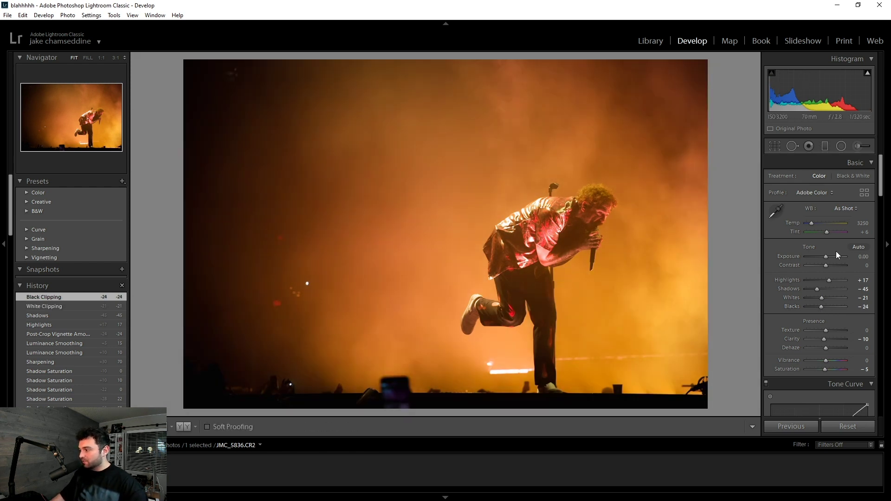
# Step: Add a diagonal graduated filter over the dark side of the background behind the performer, with Exposure -2.52 and its gradient widened toward him
pyautogui.press('m')
pyautogui.moveTo(370, 151)
pyautogui.mouseDown()
pyautogui.moveTo(380, 235)
pyautogui.moveTo(347, 163)
pyautogui.mouseUp()
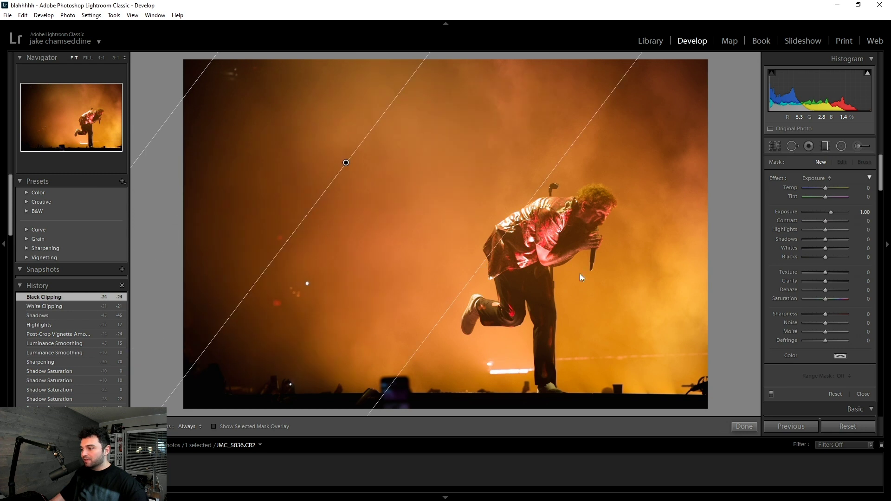
pyautogui.moveTo(826, 212); pyautogui.dragTo(812, 215)
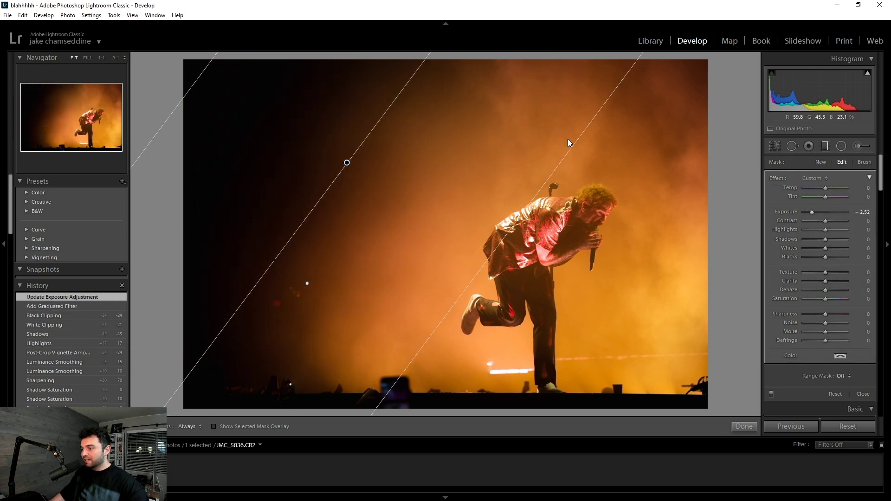
pyautogui.moveTo(577, 139); pyautogui.dragTo(676, 139)
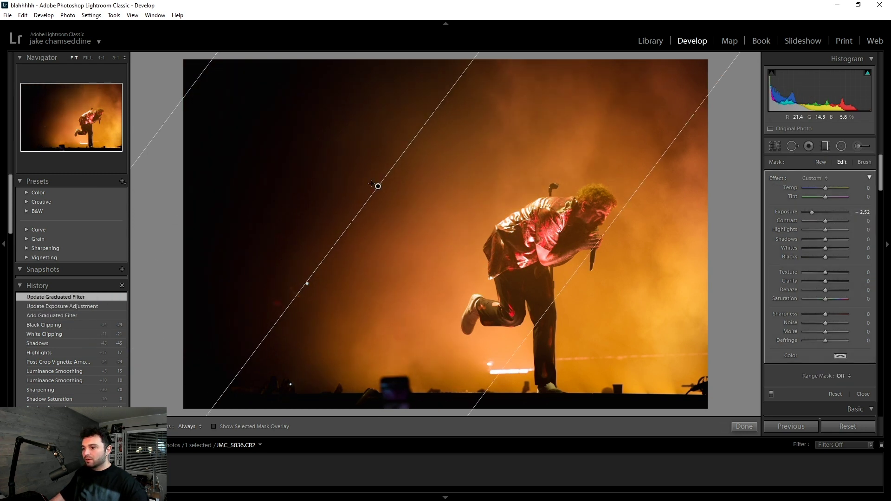
pyautogui.moveTo(377, 182); pyautogui.dragTo(381, 180)
pyautogui.click(825, 147)
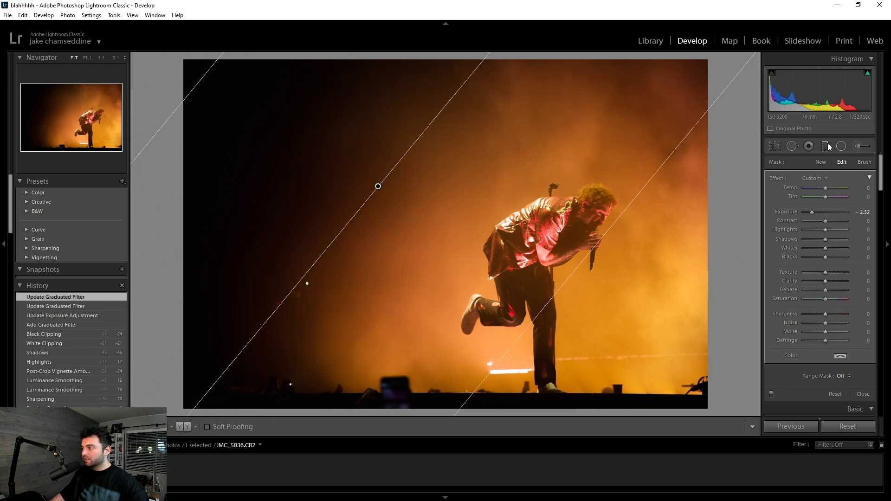
# Step: Compare the orange-lit photo before and after the edits, checking the darkened background
pyautogui.press('\\')
pyautogui.press('\\')
pyautogui.press('\\')
pyautogui.press('\\')
pyautogui.press('\\')
pyautogui.press('\\')
pyautogui.press('\\')
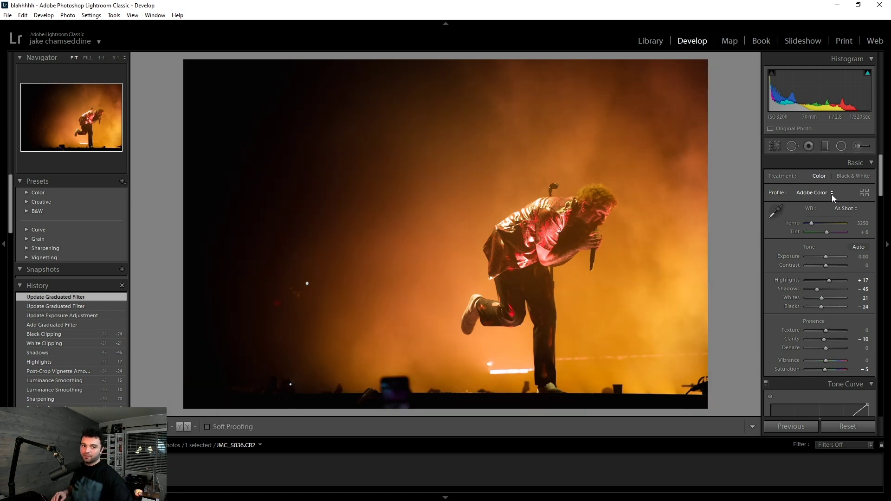
pyautogui.press('\\')
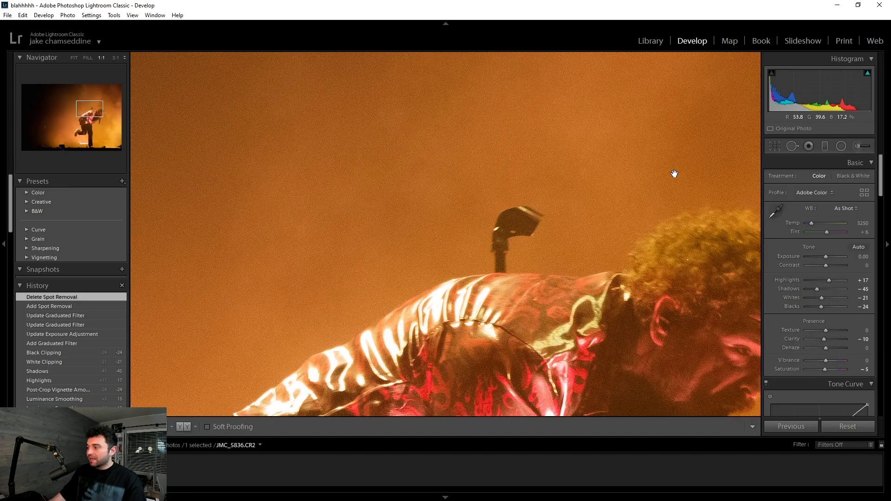
# Step: Heal away the black stand above the performer's back with Spot Removal at Size 39, sampling the orange background beside it
pyautogui.click(670, 176)
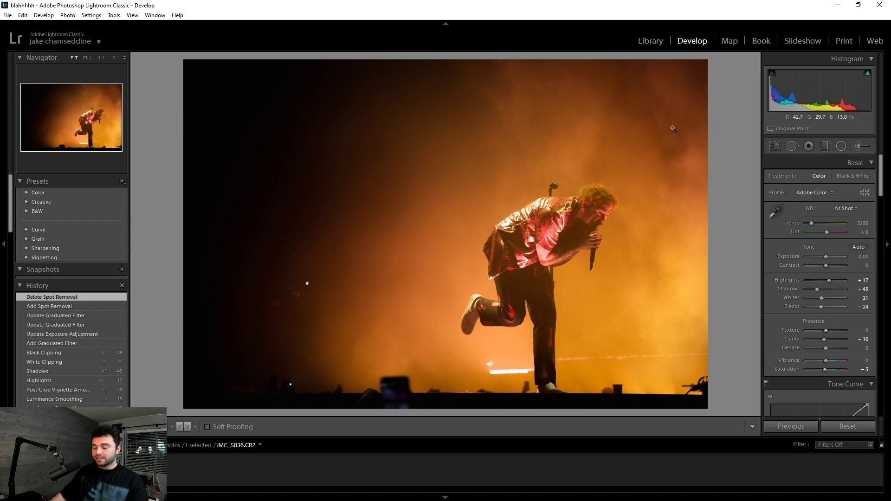
pyautogui.click(552, 190)
pyautogui.moveTo(593, 189); pyautogui.dragTo(584, 189)
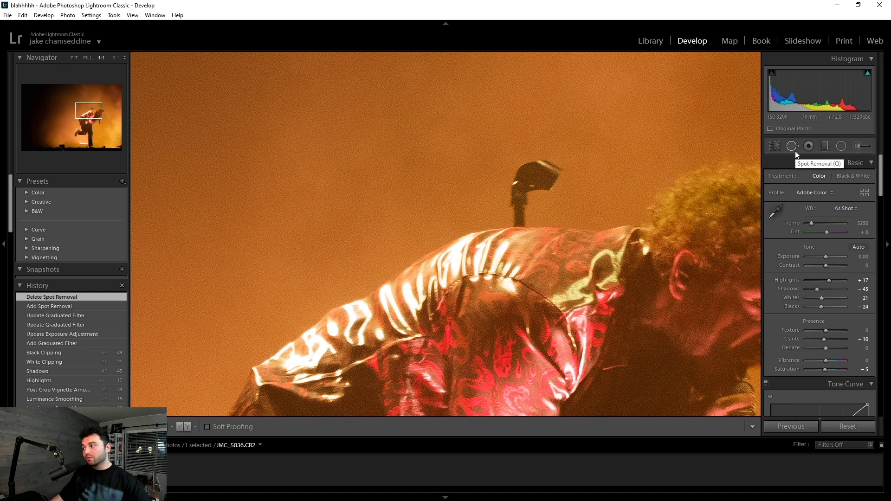
pyautogui.click(795, 152)
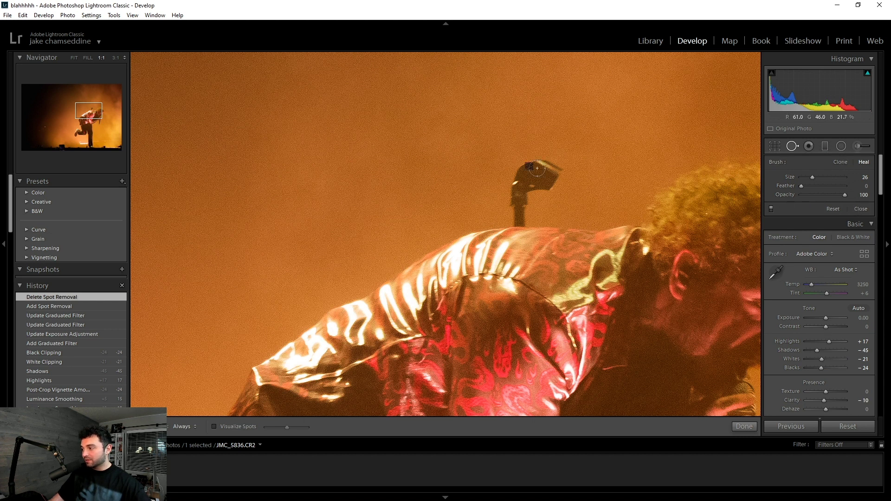
pyautogui.scroll(3, 535, 170)
pyautogui.scroll(6, 536, 170)
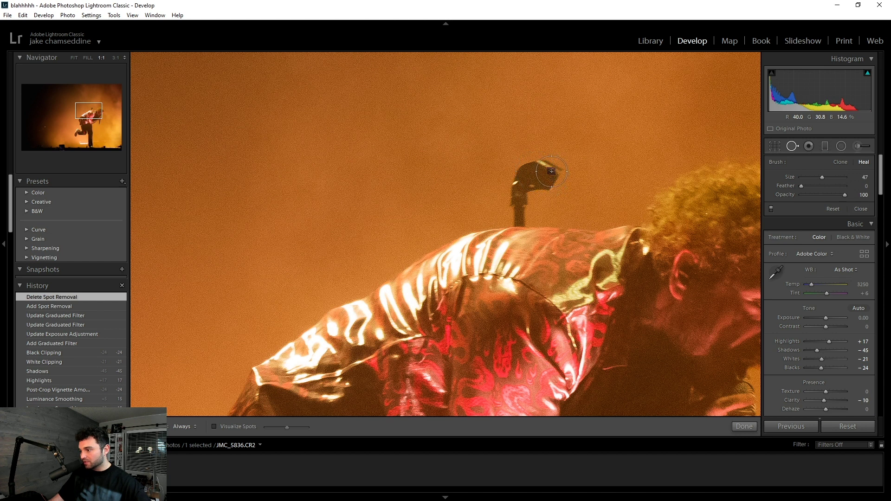
pyautogui.moveTo(545, 165)
pyautogui.mouseDown()
pyautogui.moveTo(534, 168)
pyautogui.moveTo(537, 187)
pyautogui.moveTo(522, 187)
pyautogui.moveTo(521, 216)
pyautogui.mouseUp()
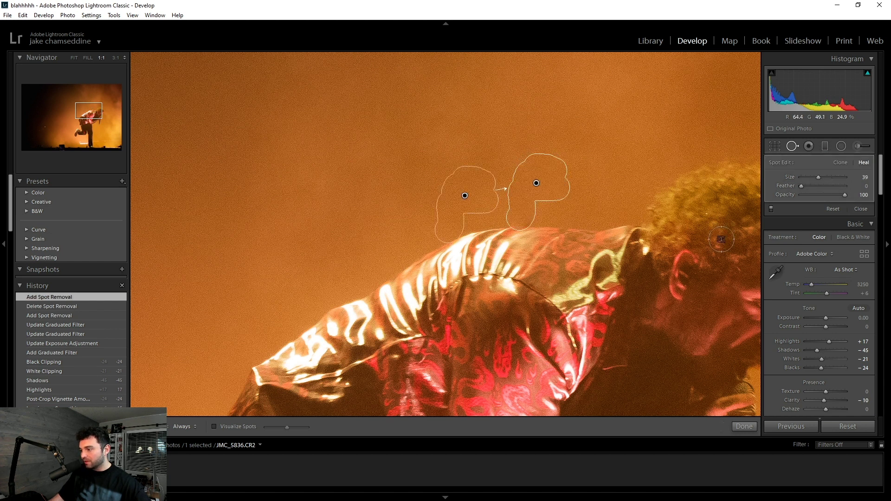
pyautogui.moveTo(472, 198); pyautogui.dragTo(470, 194)
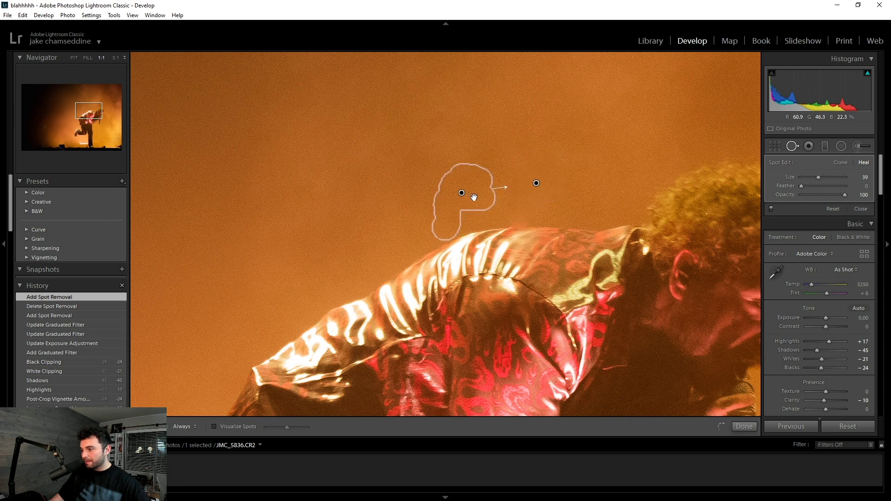
pyautogui.press('q')
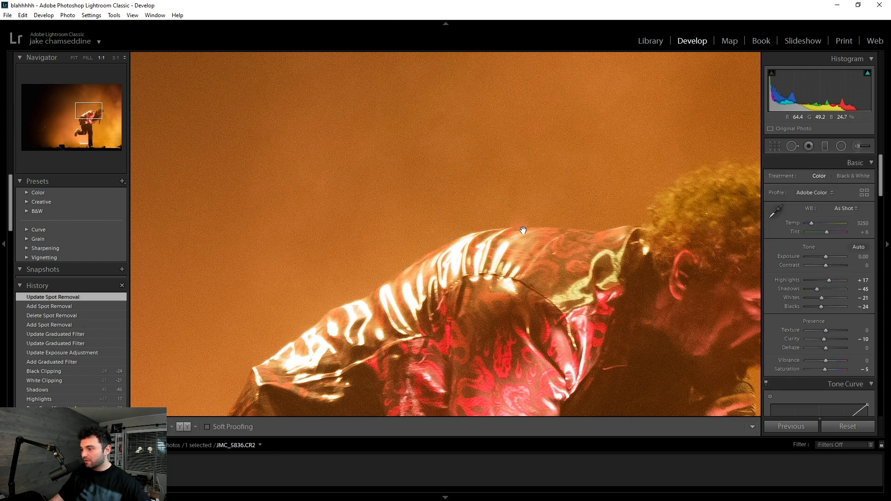
# Step: View the whole orange-lit photo and compare the original with the edited version, including the healed area
pyautogui.click(524, 230)
pyautogui.click(574, 250)
pyautogui.click(575, 250)
pyautogui.press('\\')
pyautogui.press('\\')
pyautogui.press('\\')
pyautogui.press('\\')
pyautogui.press('\\')
pyautogui.press('\\')
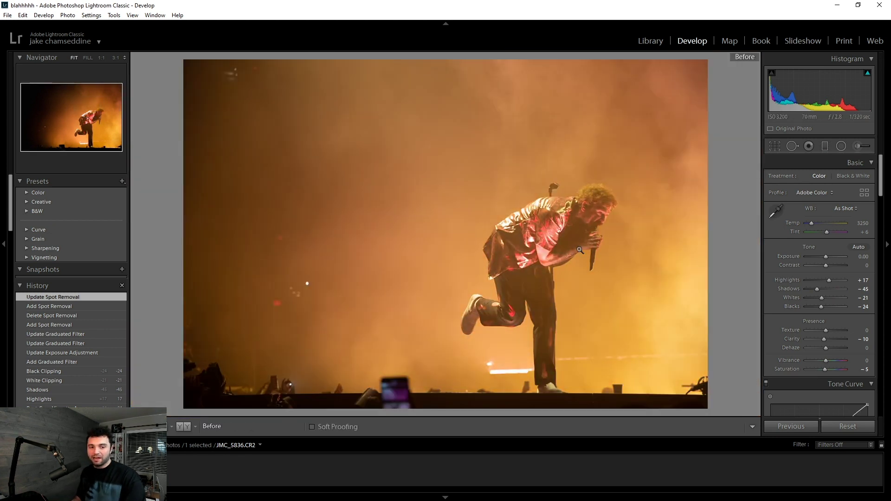
pyautogui.press('\\')
pyautogui.press('\\')
pyautogui.press('\\')
pyautogui.press('\\')
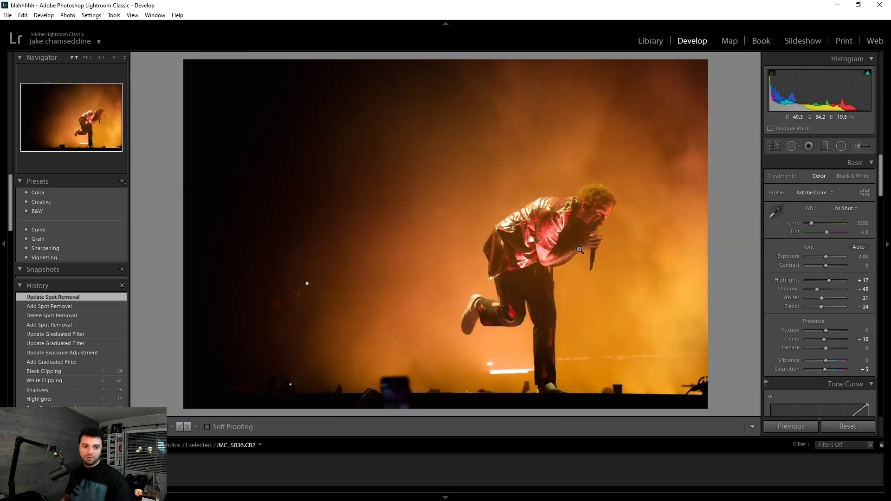
pyautogui.press('\\')
pyautogui.press('\\')
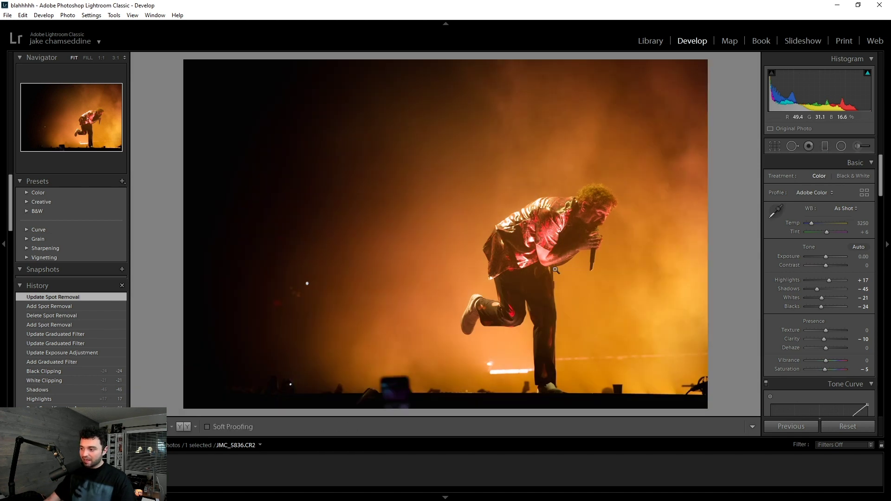
# Step: Inspect the performer's waist and legs at 1:1 before and after the edits, and recheck the full photo
pyautogui.click(566, 242)
pyautogui.press('\\')
pyautogui.press('\\')
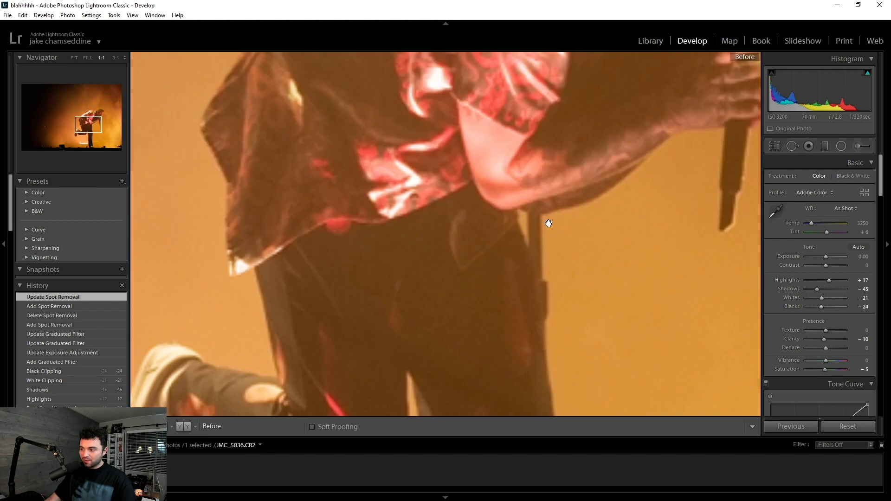
pyautogui.click(547, 224)
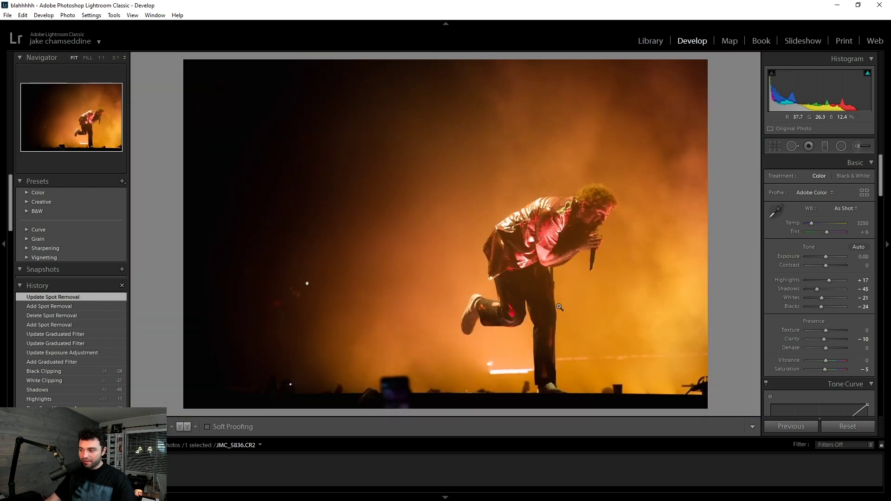
pyautogui.press('\\')
pyautogui.press('\\')
pyautogui.press('\\')
pyautogui.press('\\')
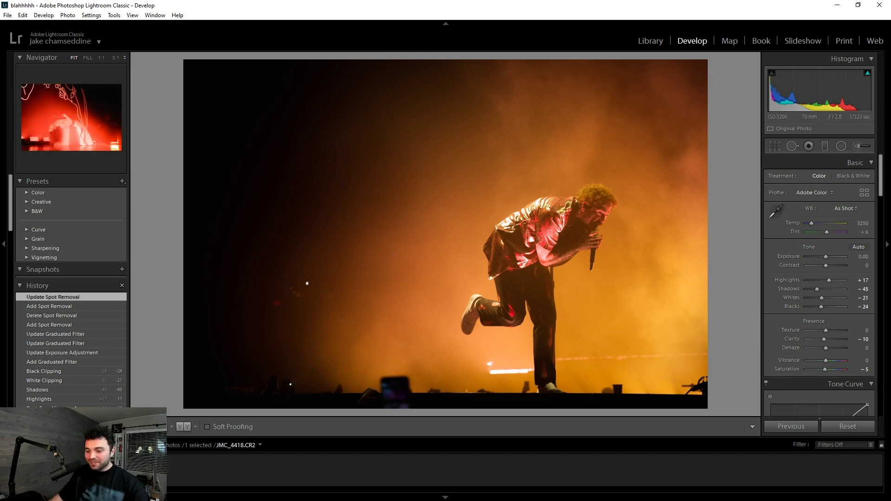
# Step: Open the red-lit photo JMC_4418.CR2 and compare it before and after the edits with the interface hidden by Lights Out
pyautogui.click(70, 470)
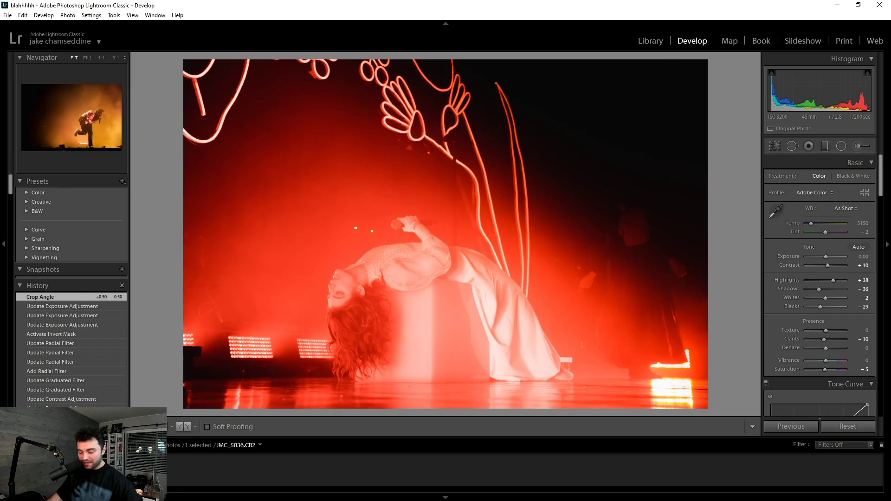
pyautogui.press('\\')
pyautogui.press('\\')
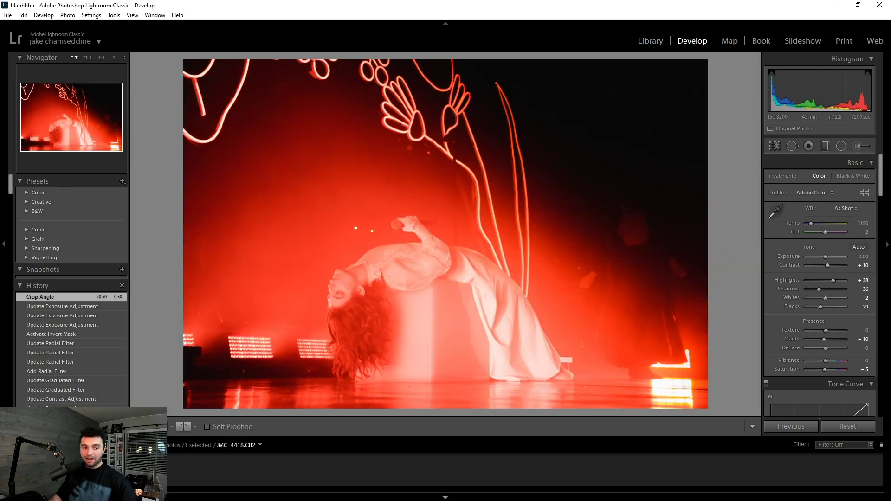
pyautogui.press('\\')
pyautogui.press('\\')
pyautogui.press('l')
pyautogui.press('l')
pyautogui.press('\\')
pyautogui.press('\\')
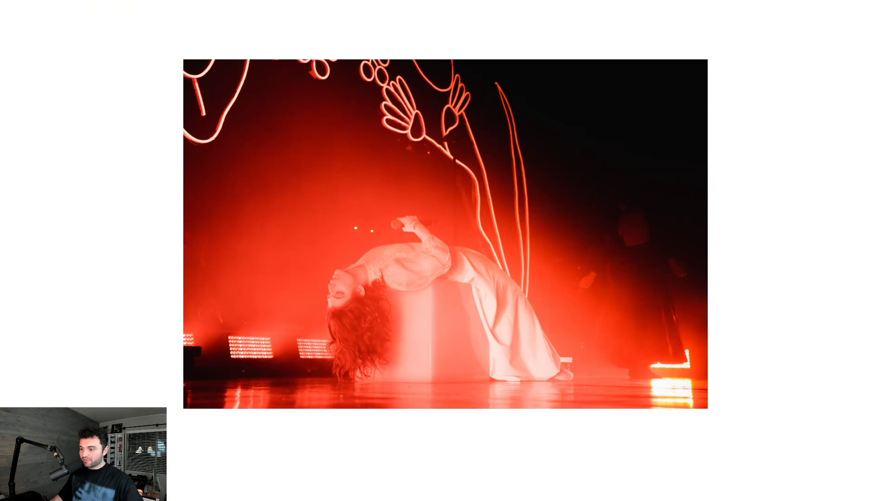
# Step: Show the rainbow-flag photo with the interface hidden and compare its original and edited versions
pyautogui.press('Right')
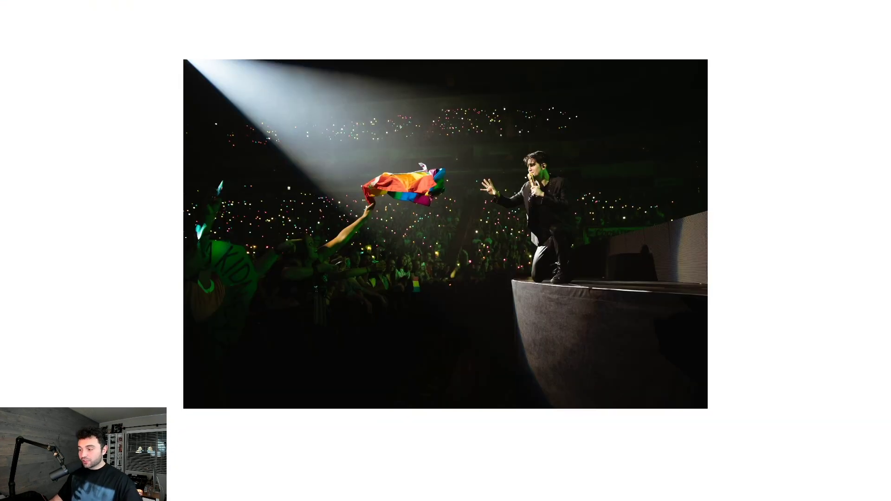
pyautogui.press('\\')
pyautogui.press('\\')
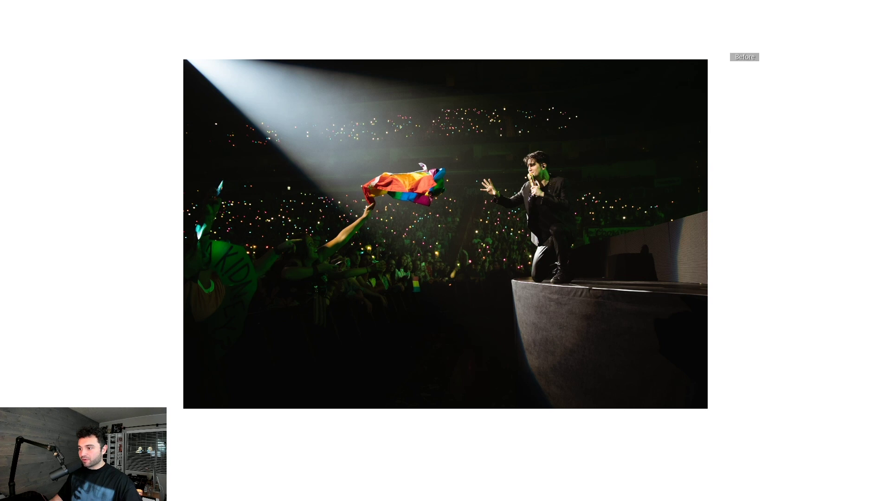
pyautogui.press('\\')
pyautogui.press('\\')
pyautogui.press('\\')
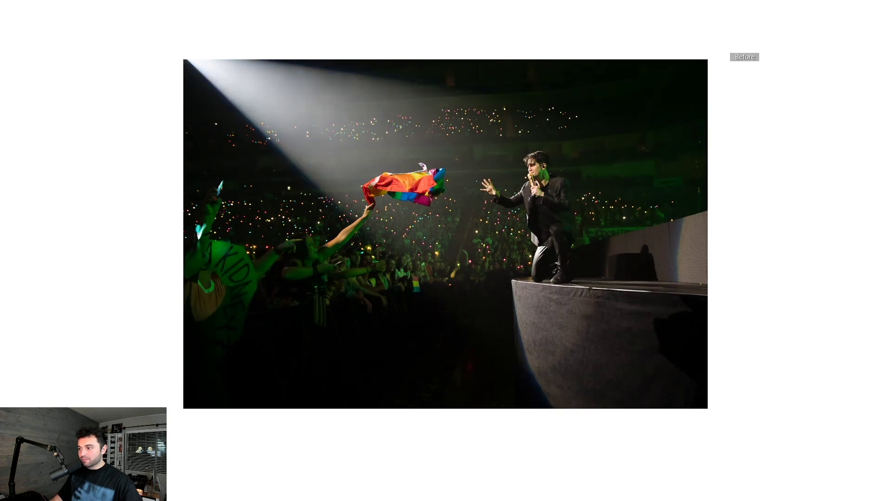
pyautogui.press('\\')
# Step: Show the orange-lit performer photo with the interface hidden and compare it with its original version
pyautogui.press('Right')
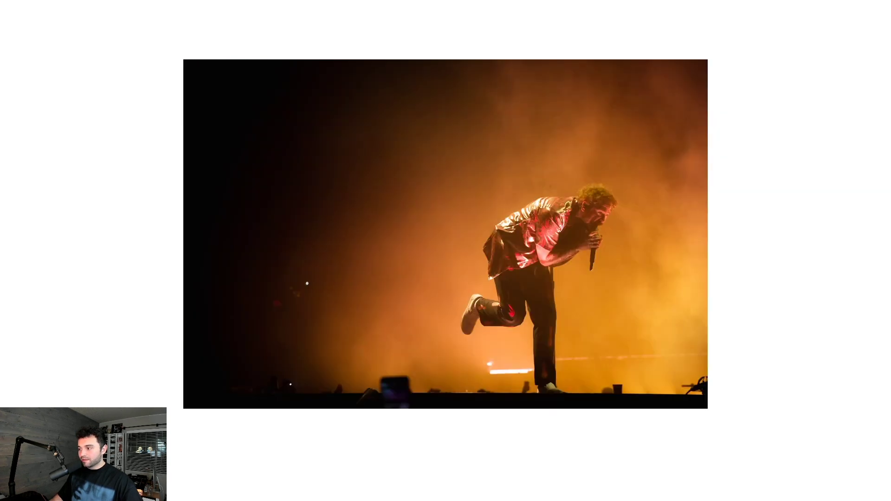
pyautogui.press('\\')
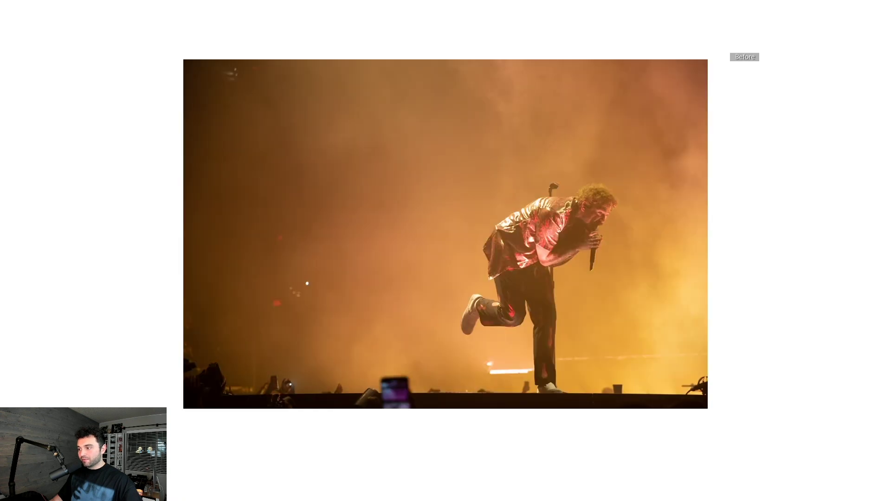